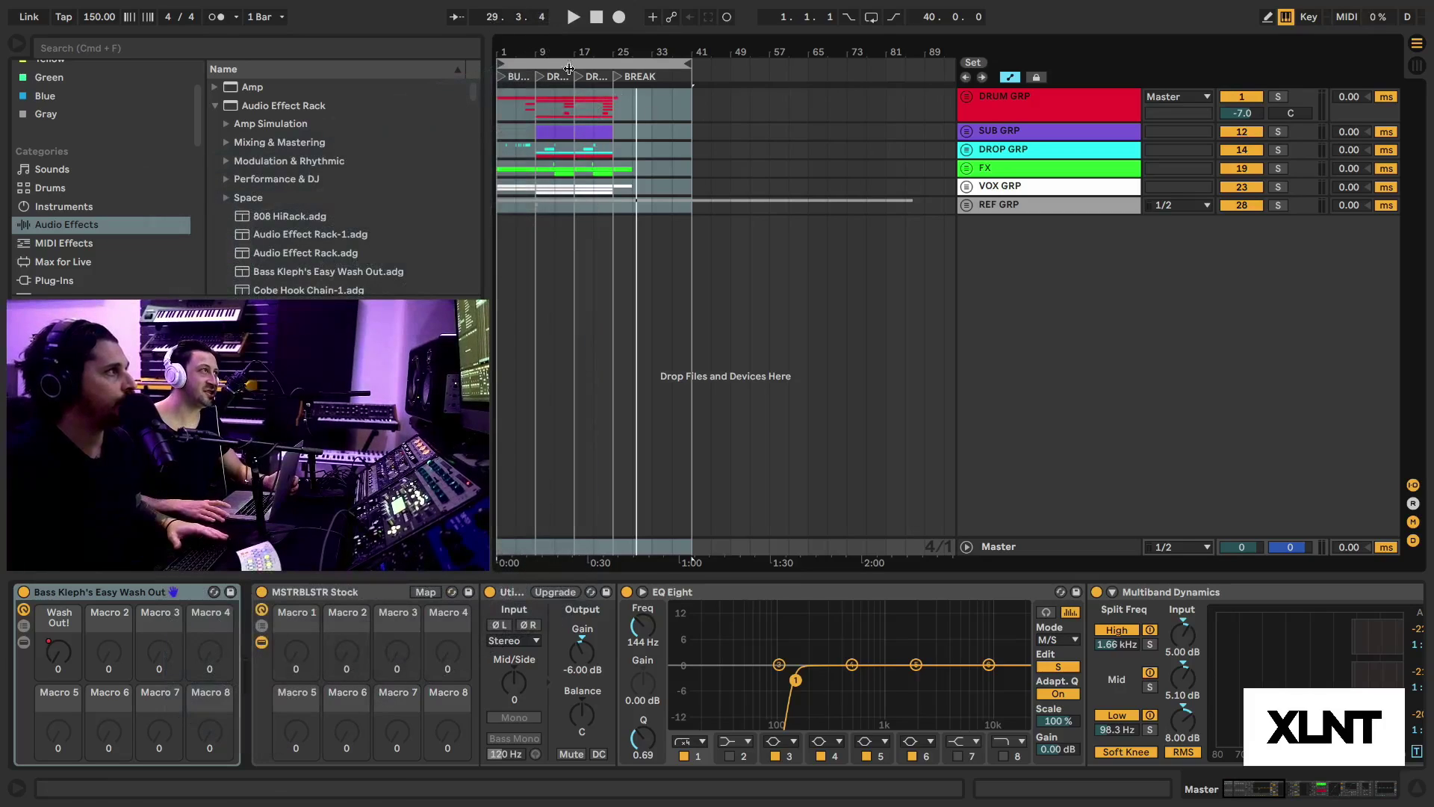
# Step: Expand DROP GRP, solo the cyan LD - MULA track, and play its clip with its automation lanes shown
pyautogui.click(967, 150)
pyautogui.click(566, 222)
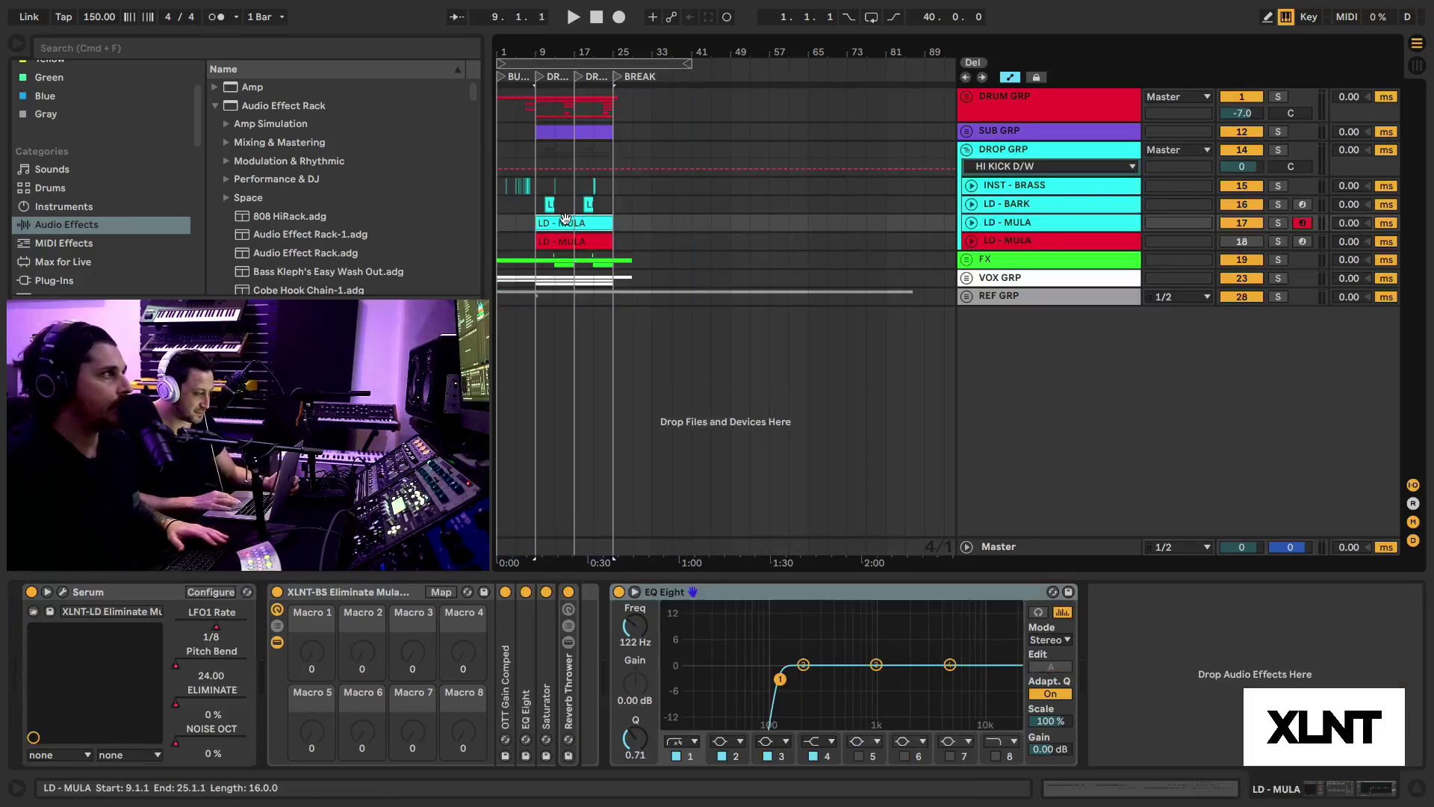
pyautogui.click(1278, 223)
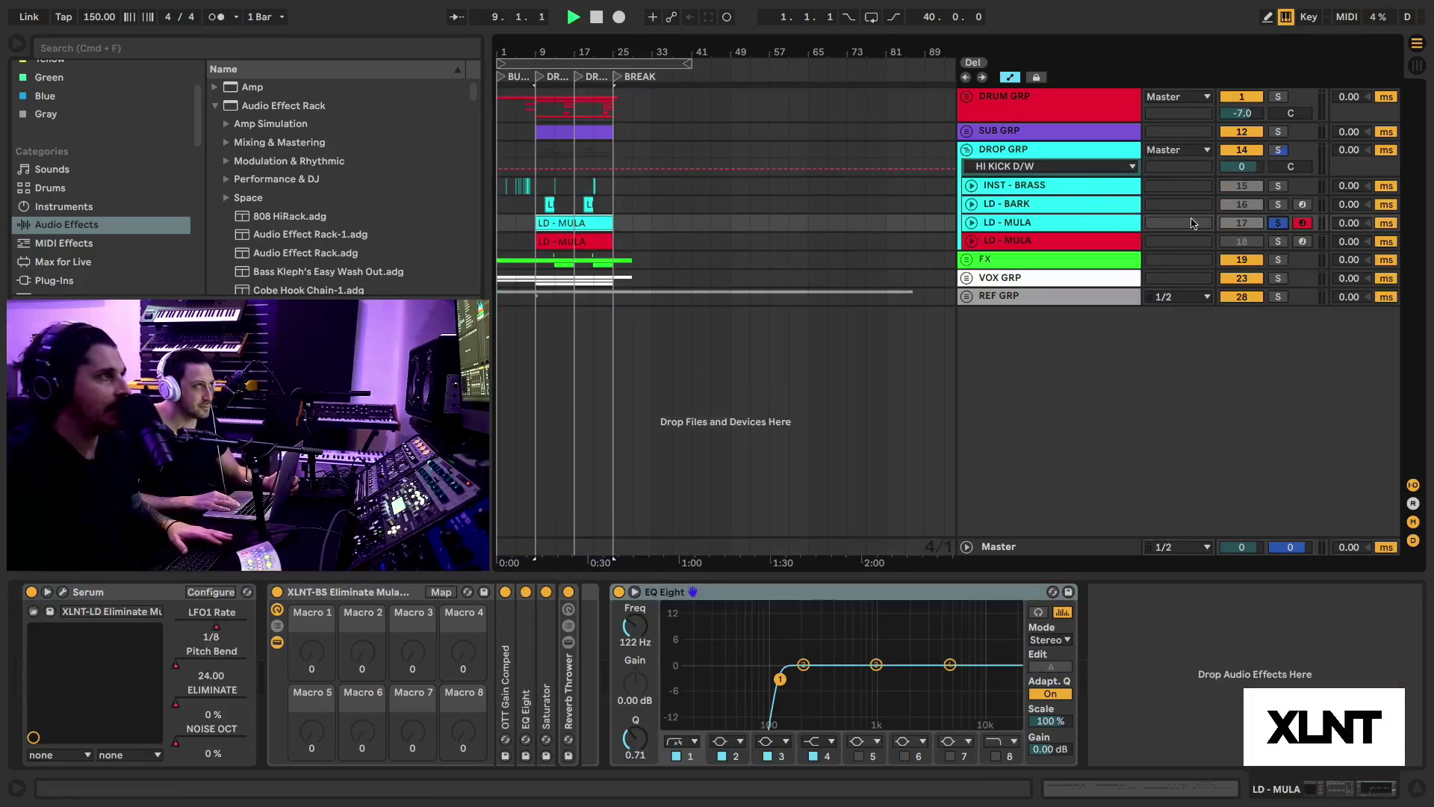
pyautogui.click(971, 223)
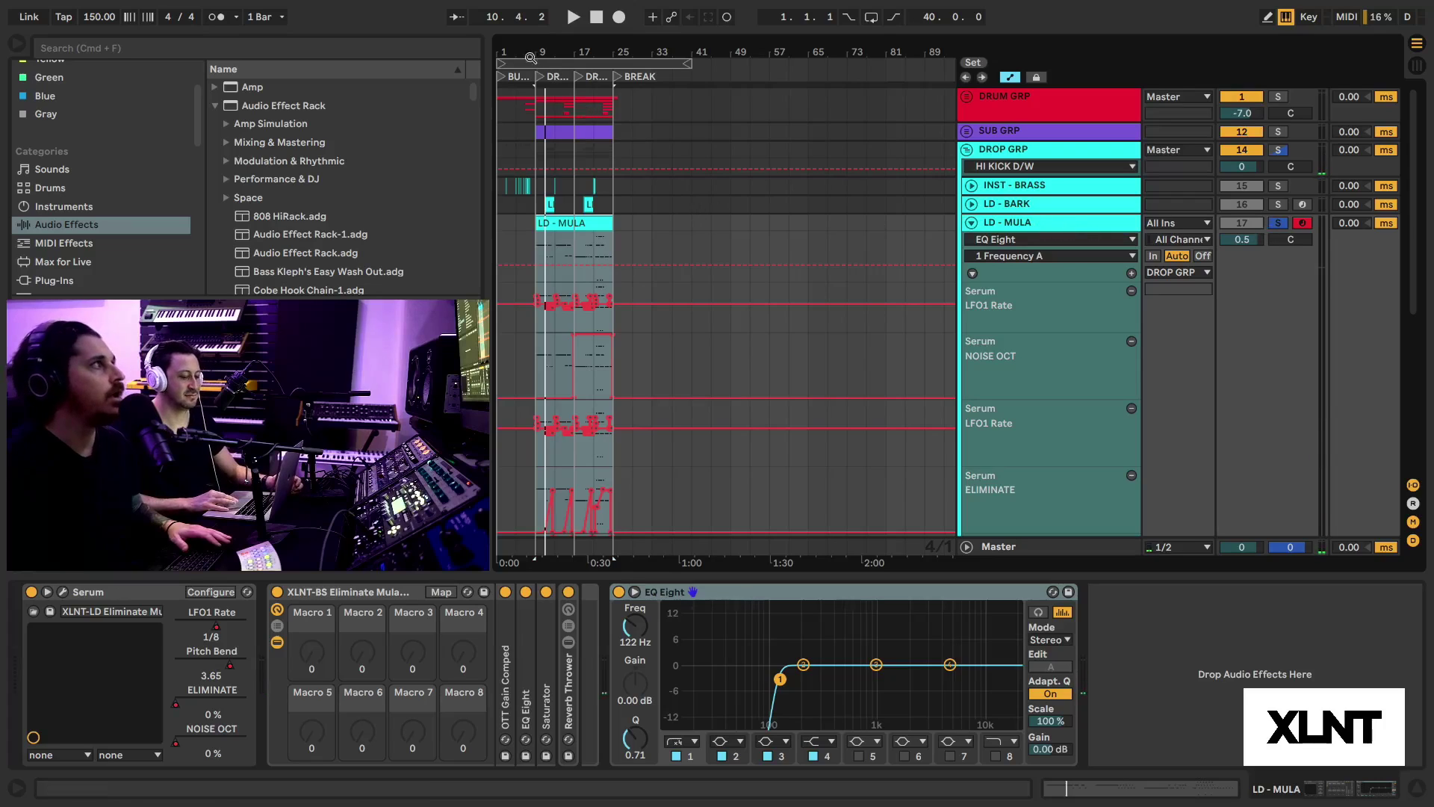
# Step: Place the insert marker at bar 9, the start of DROP 1A, and unsolo the cyan LD - MULA track
pyautogui.moveTo(531, 57); pyautogui.dragTo(548, 116)
pyautogui.click(547, 116)
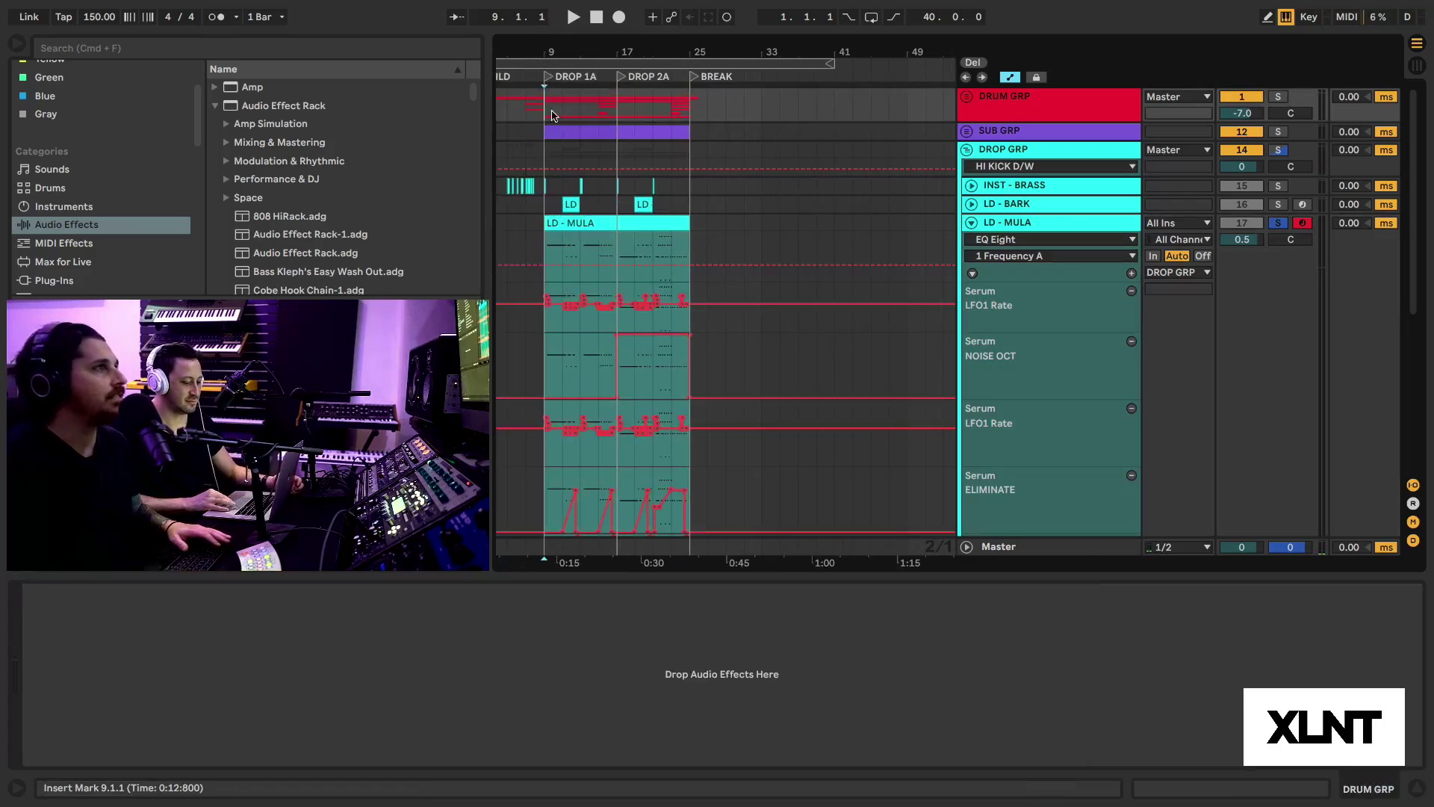
pyautogui.click(1279, 223)
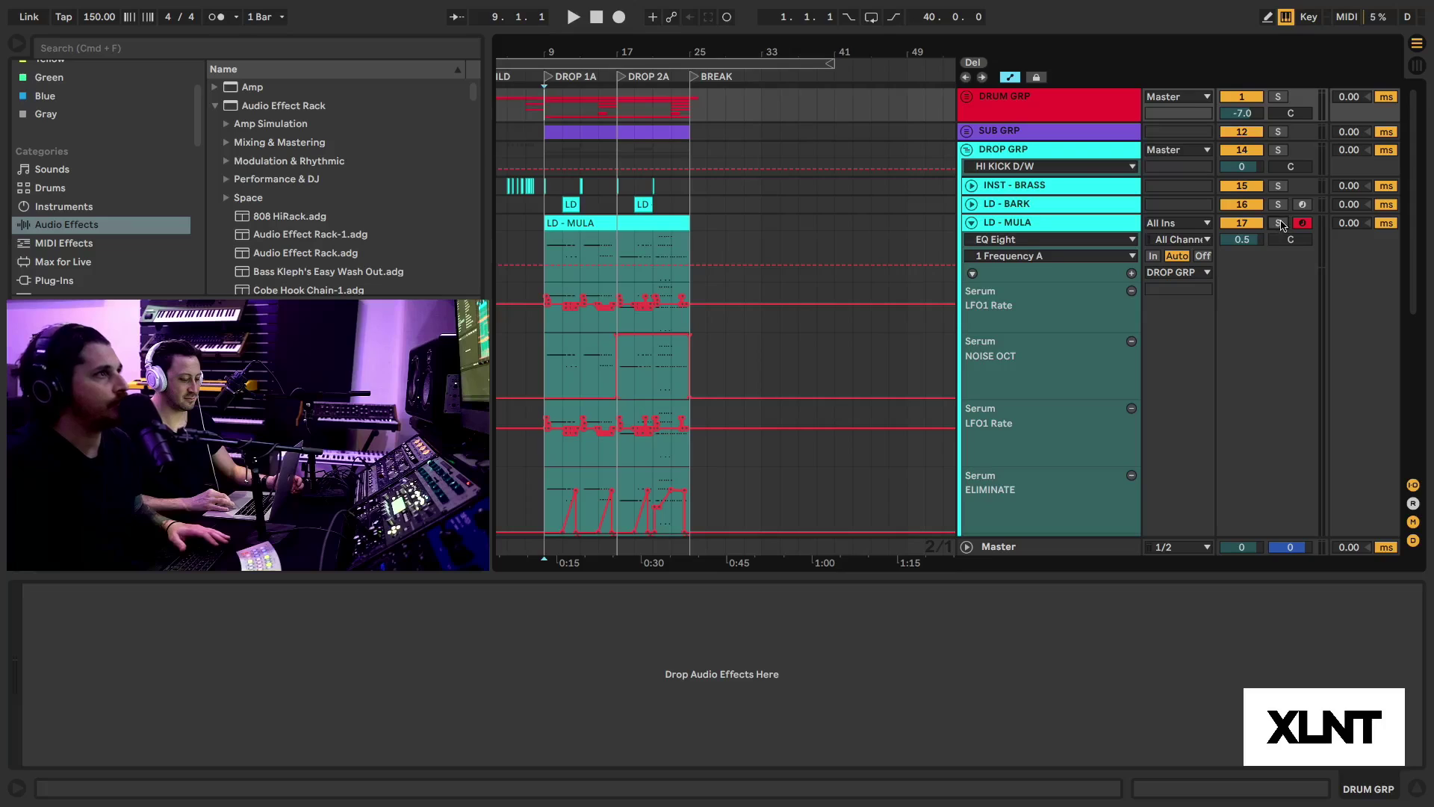
# Step: Solo DRUM GRP and SUB GRP, play from bar 9, and add DROP GRP to the solo during playback
pyautogui.click(969, 150)
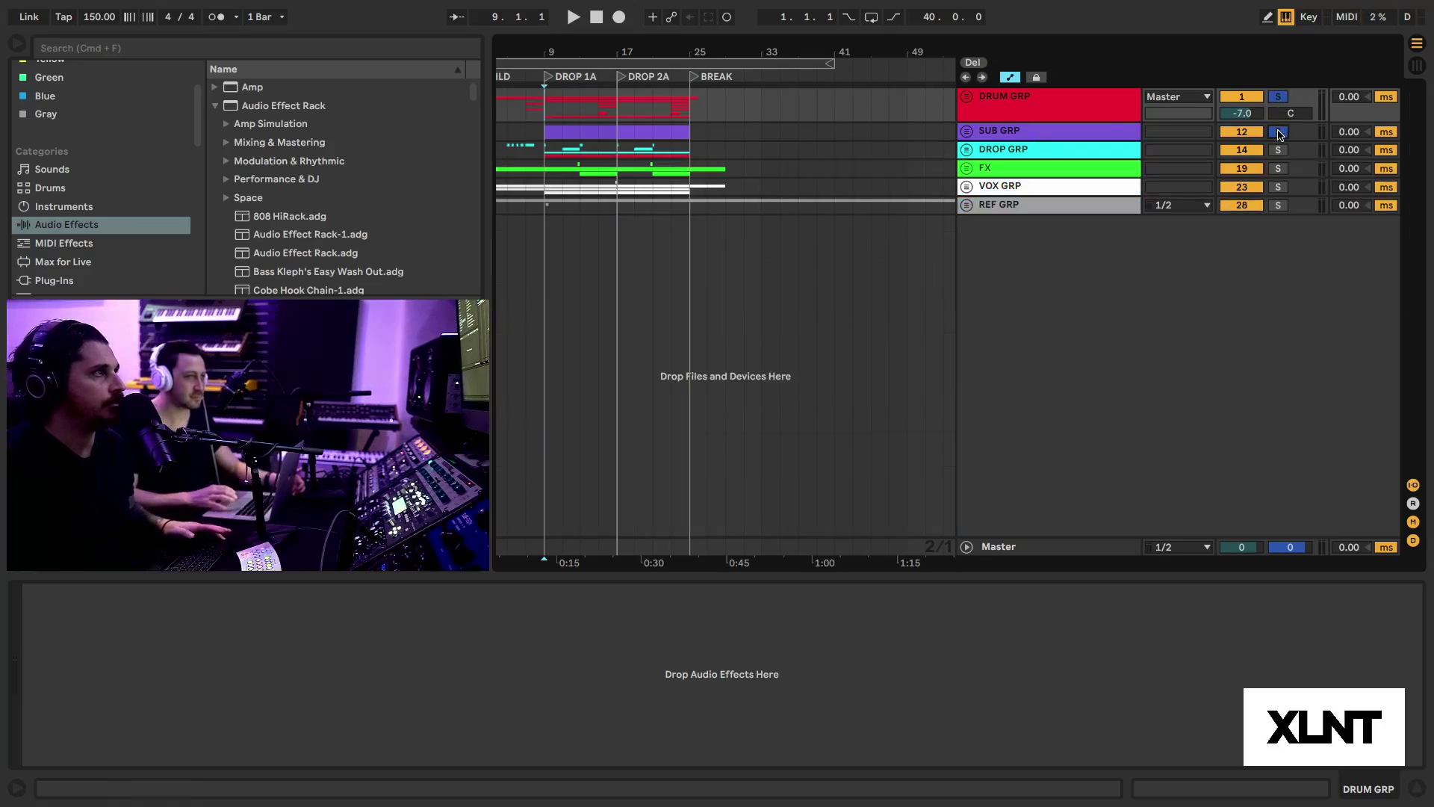
pyautogui.press('space')
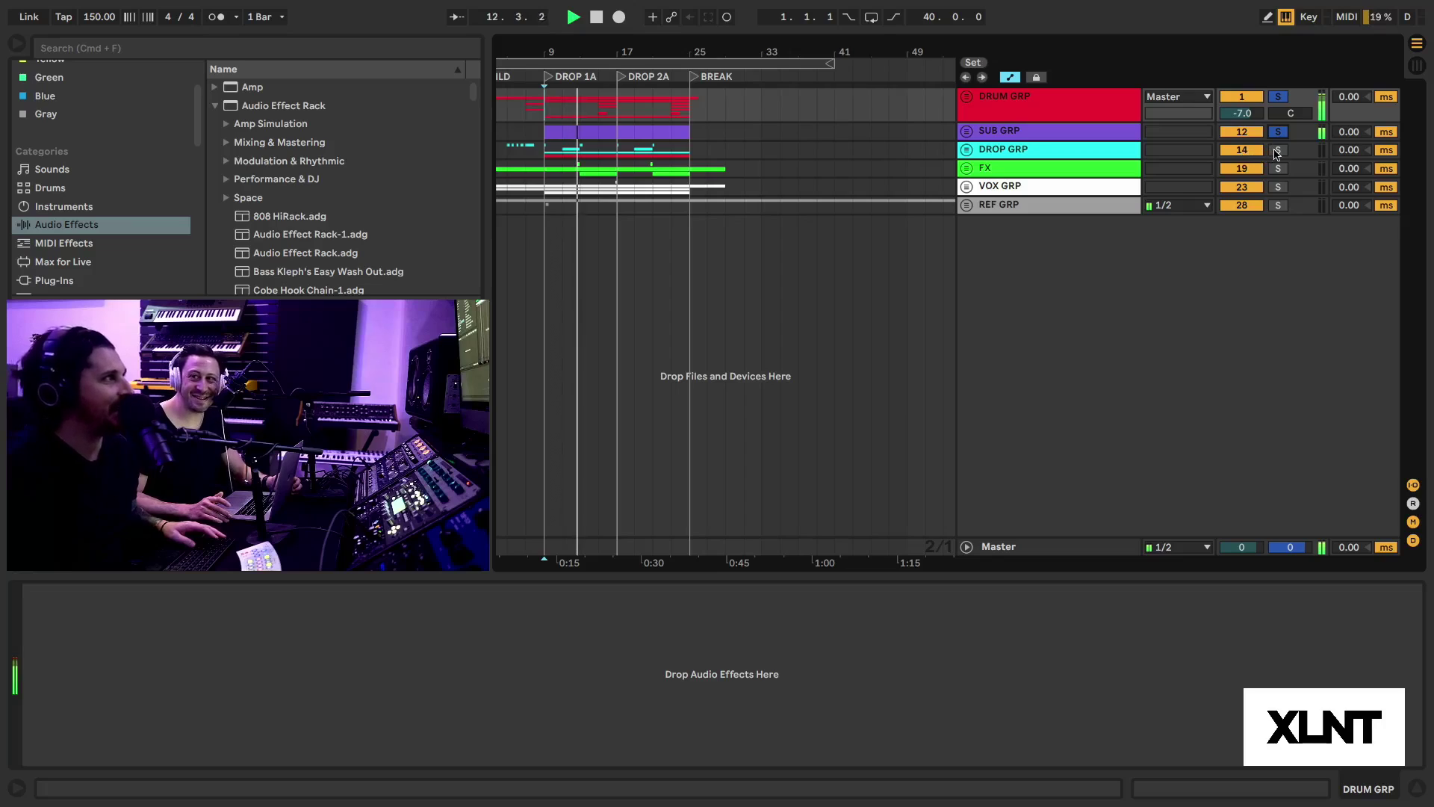
pyautogui.click(966, 150)
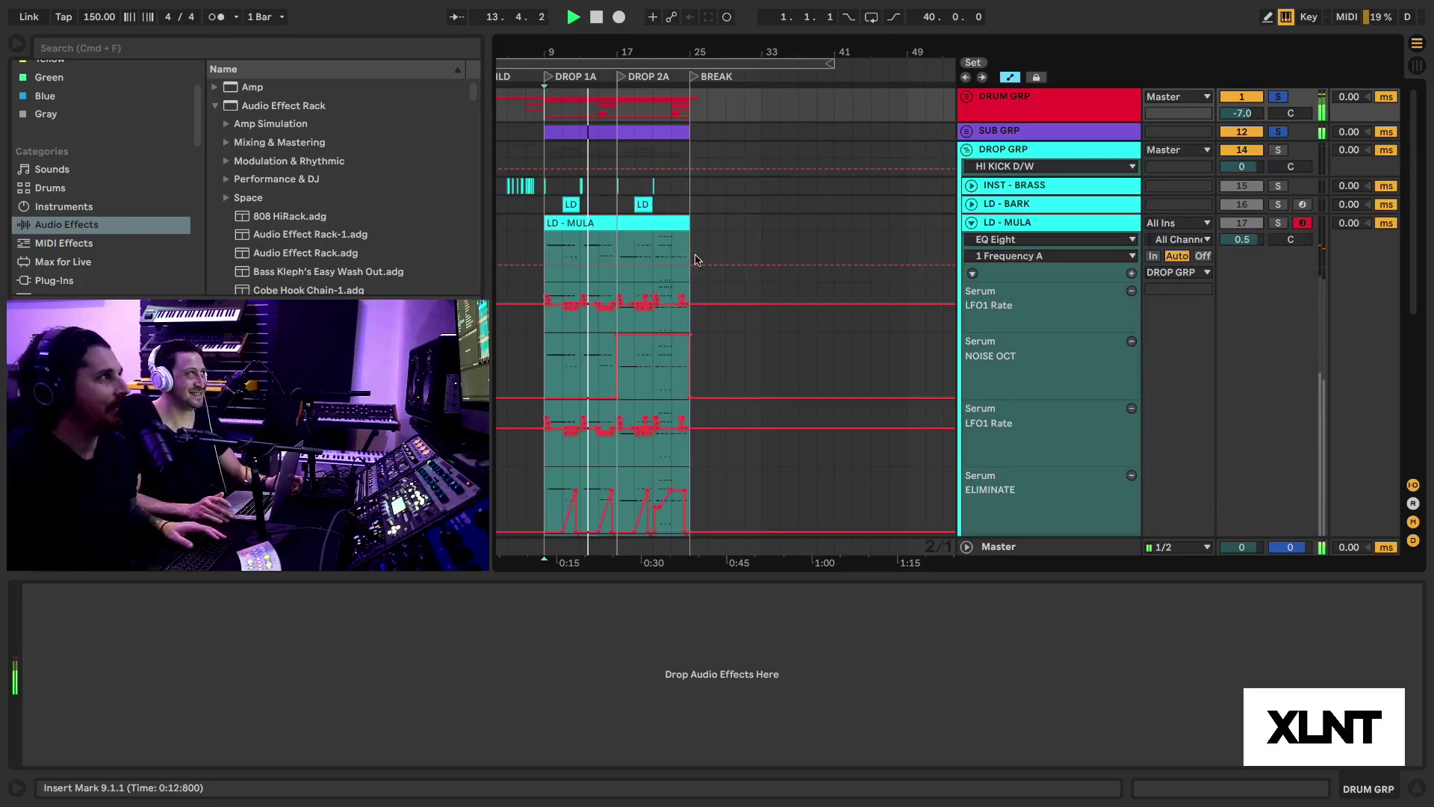
pyautogui.click(1278, 150)
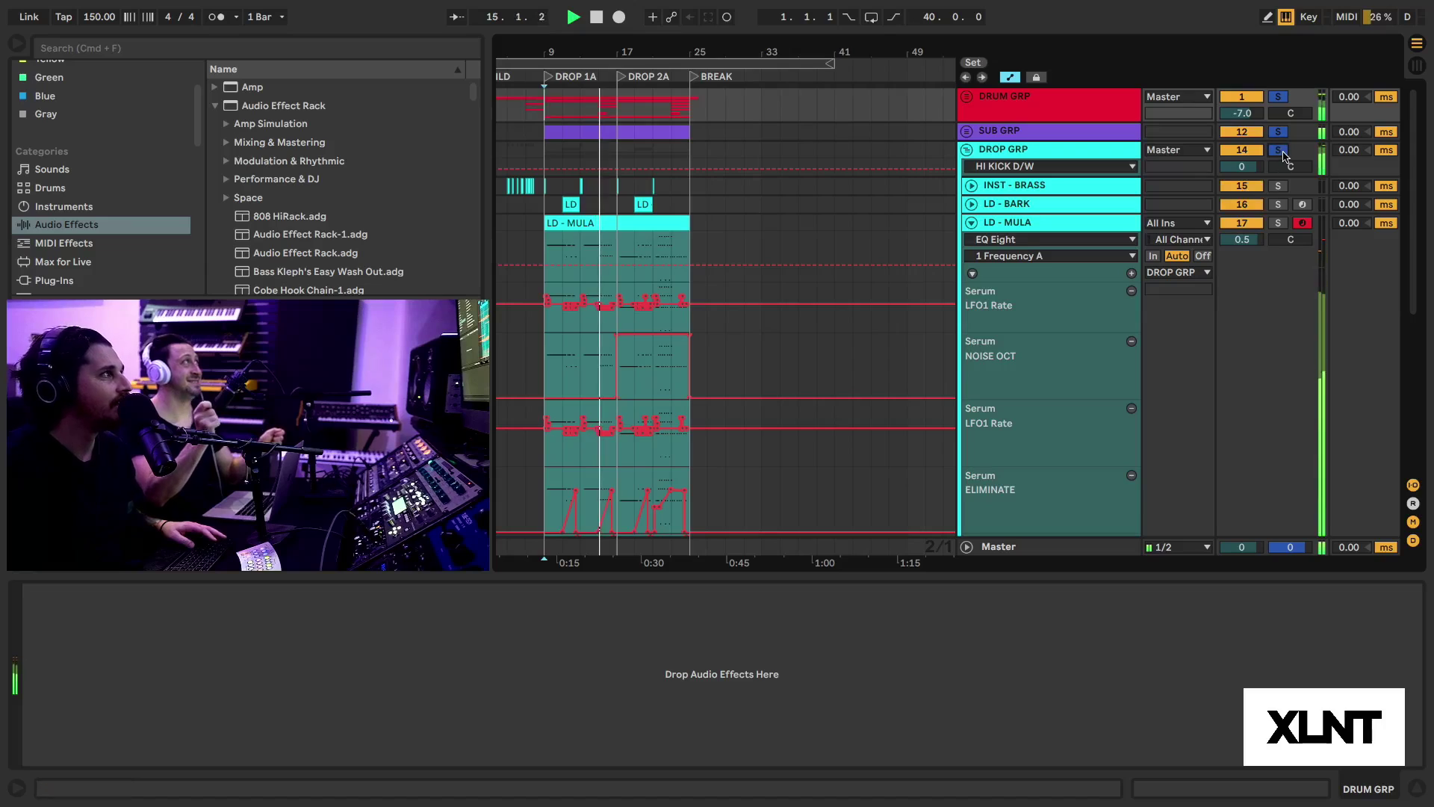
pyautogui.press('space')
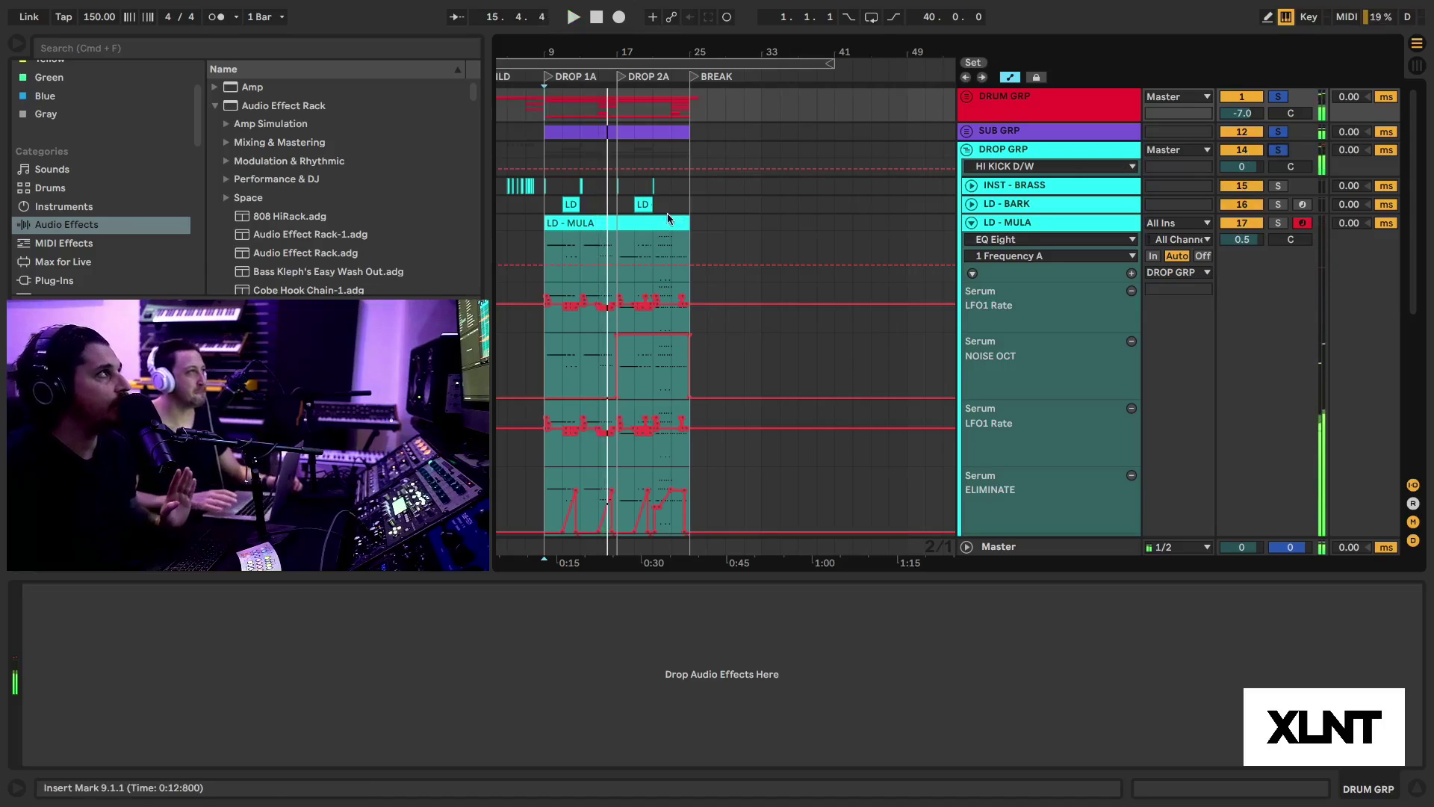
# Step: Fold the cyan LD - MULA track, deactivate it, and activate the red LD - MULA track below it
pyautogui.click(971, 223)
pyautogui.scroll(3, 631, 138)
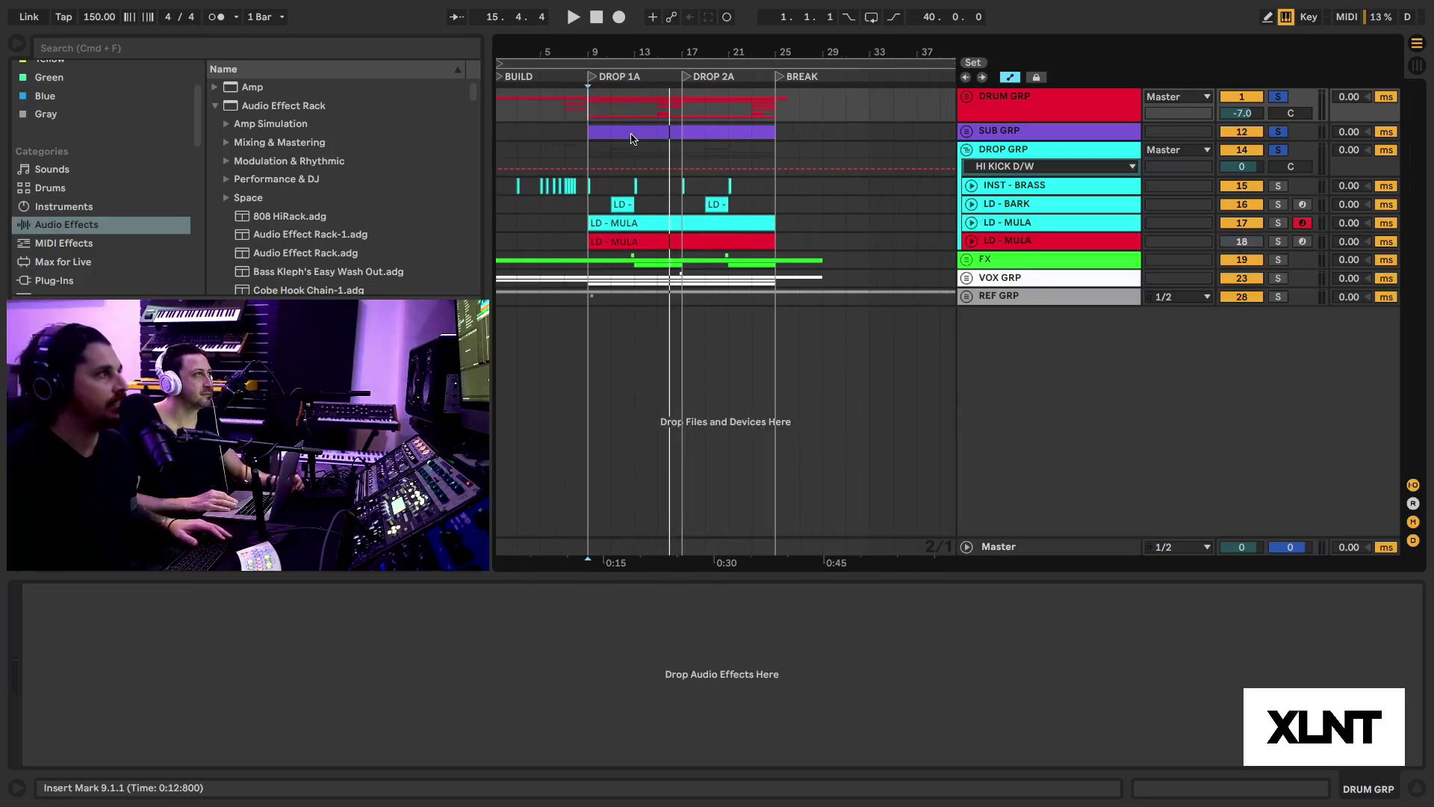
pyautogui.click(586, 150)
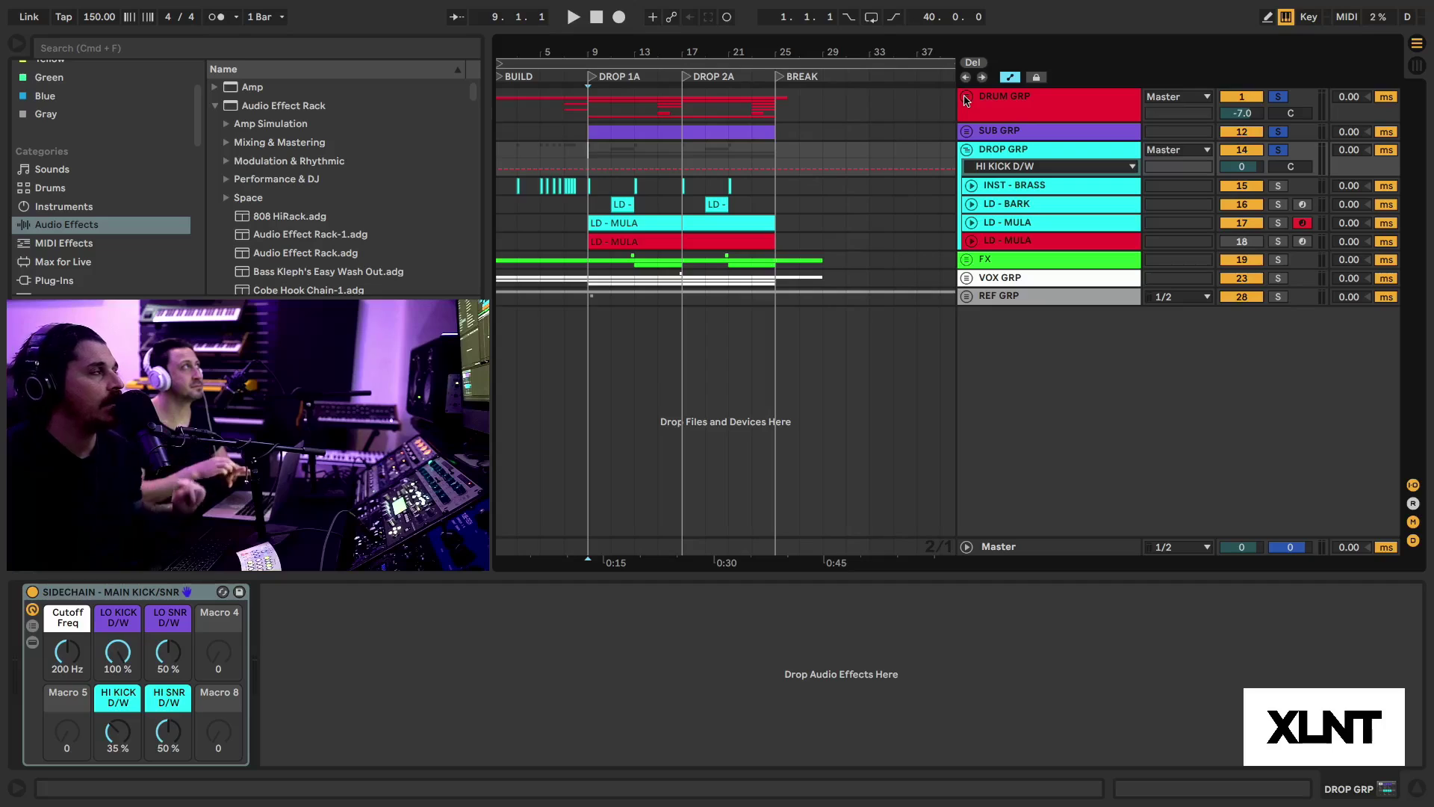
pyautogui.click(656, 240)
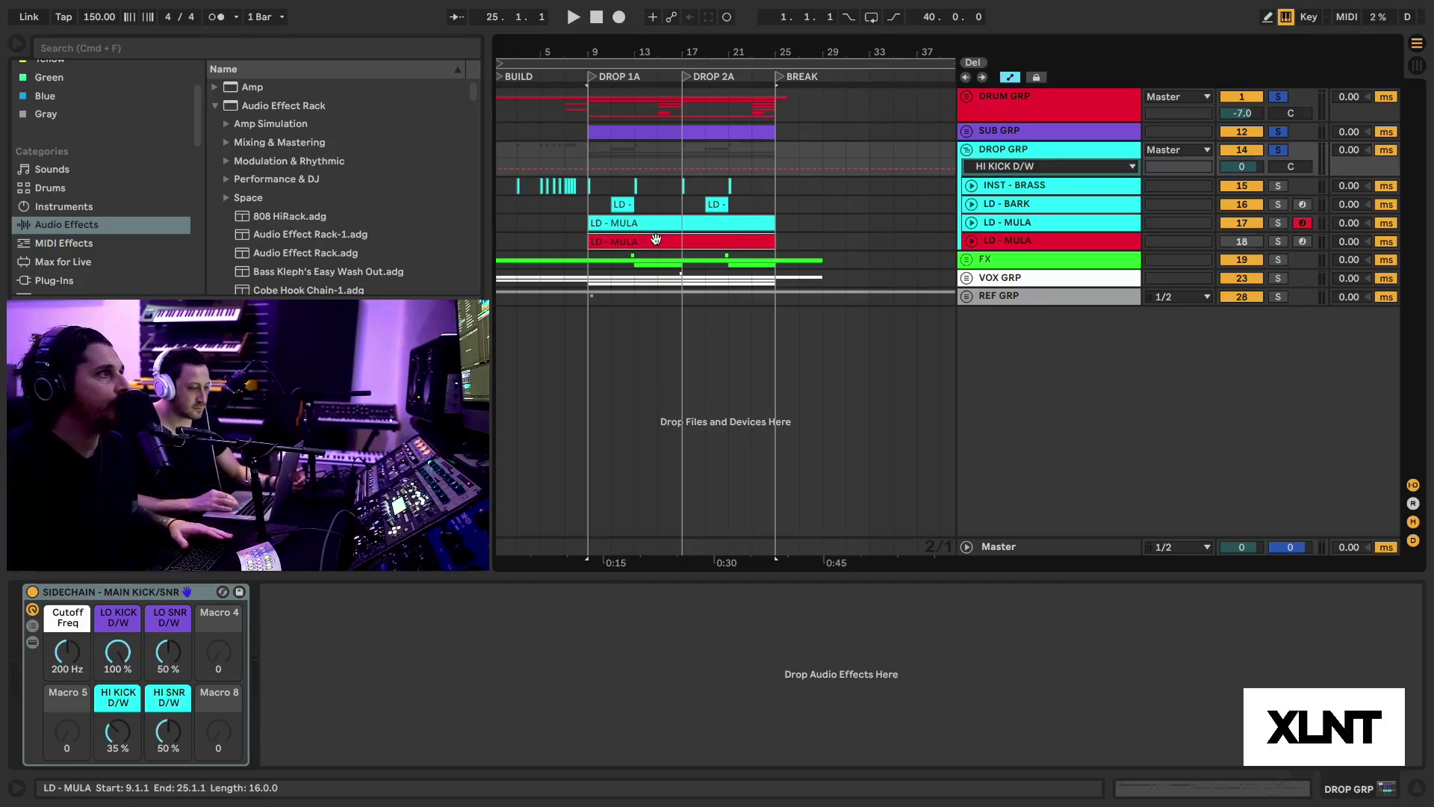
pyautogui.click(1232, 226)
pyautogui.click(1236, 242)
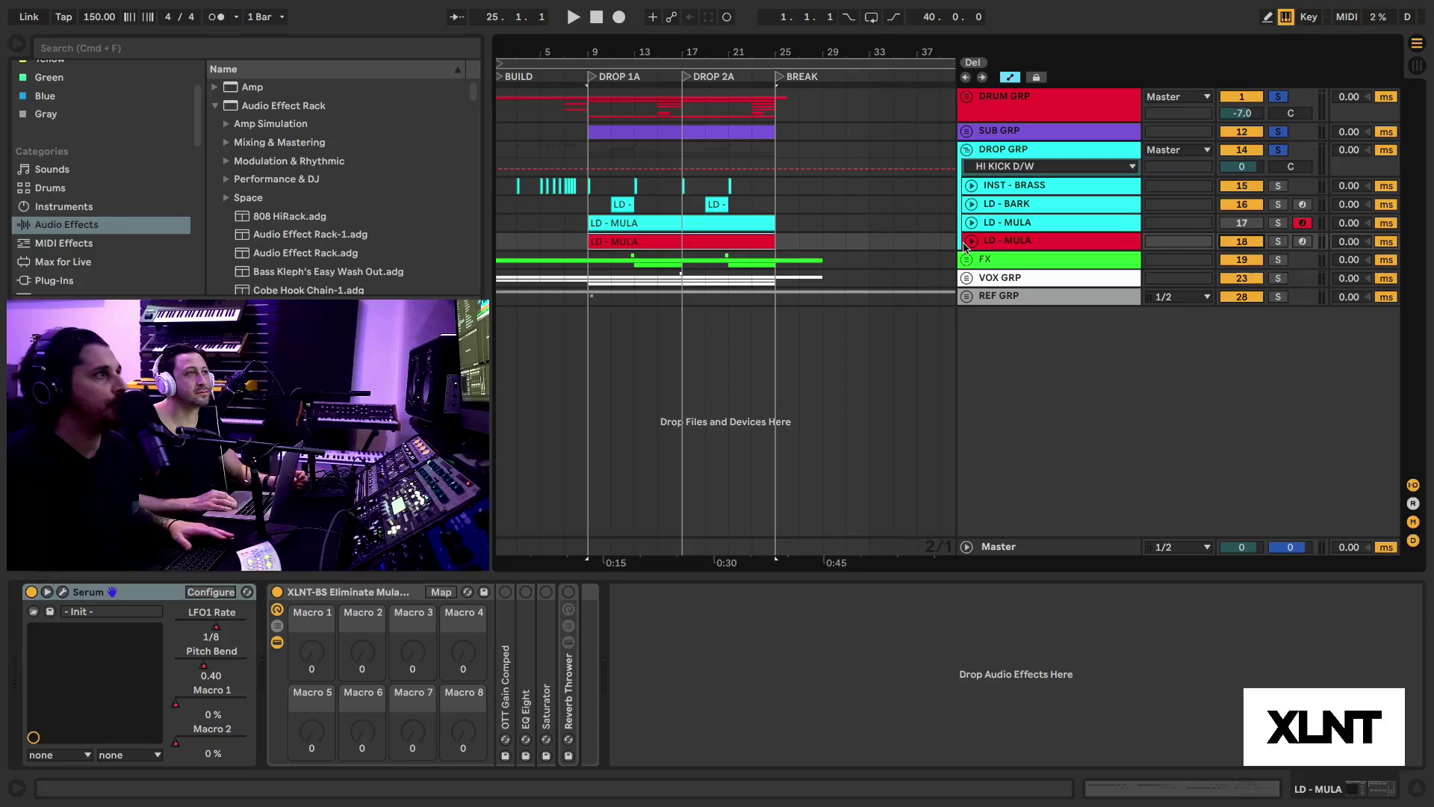
# Step: Show the red LD - MULA track's automation lanes and play the drop with its initialized Serum patch
pyautogui.click(969, 241)
pyautogui.press('space')
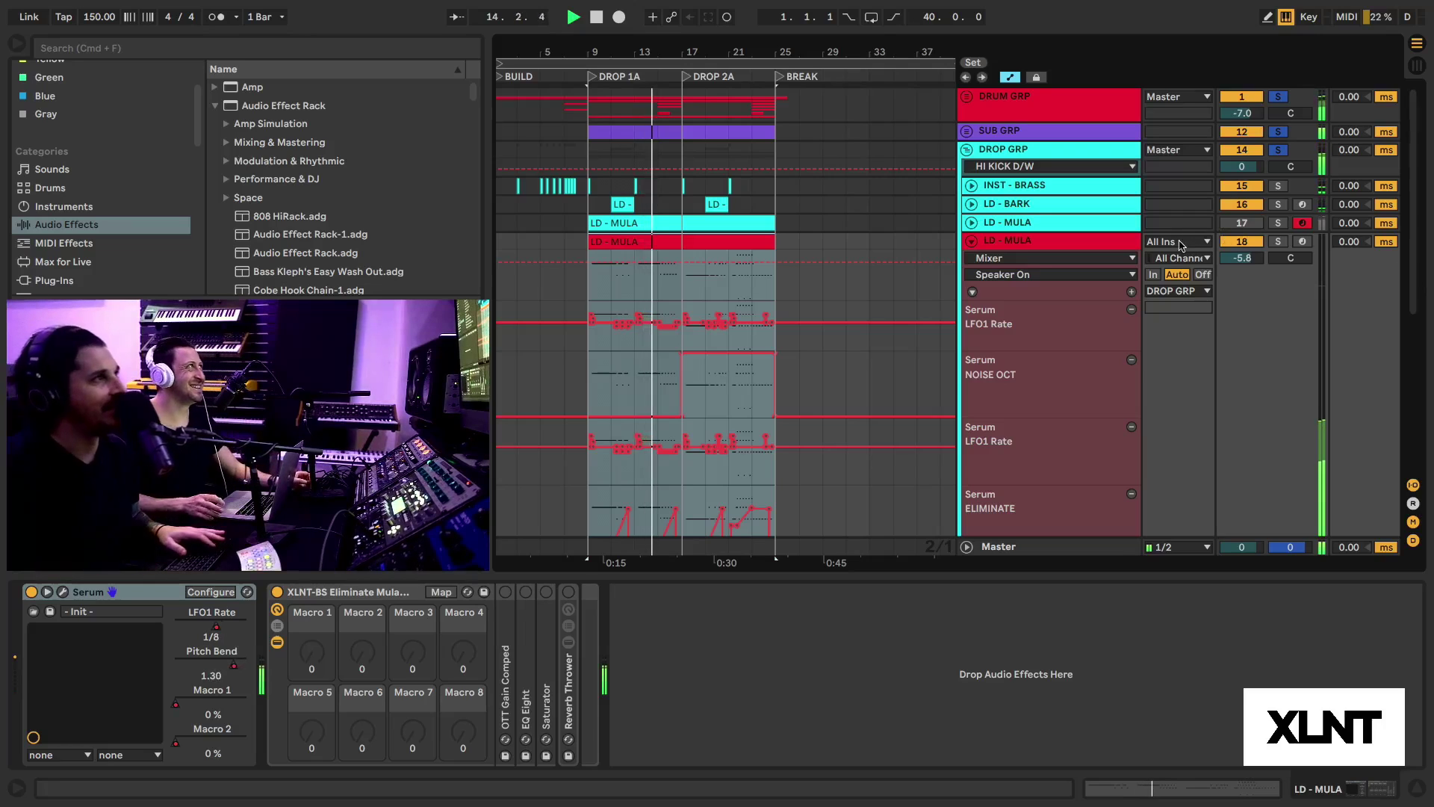
pyautogui.press('space')
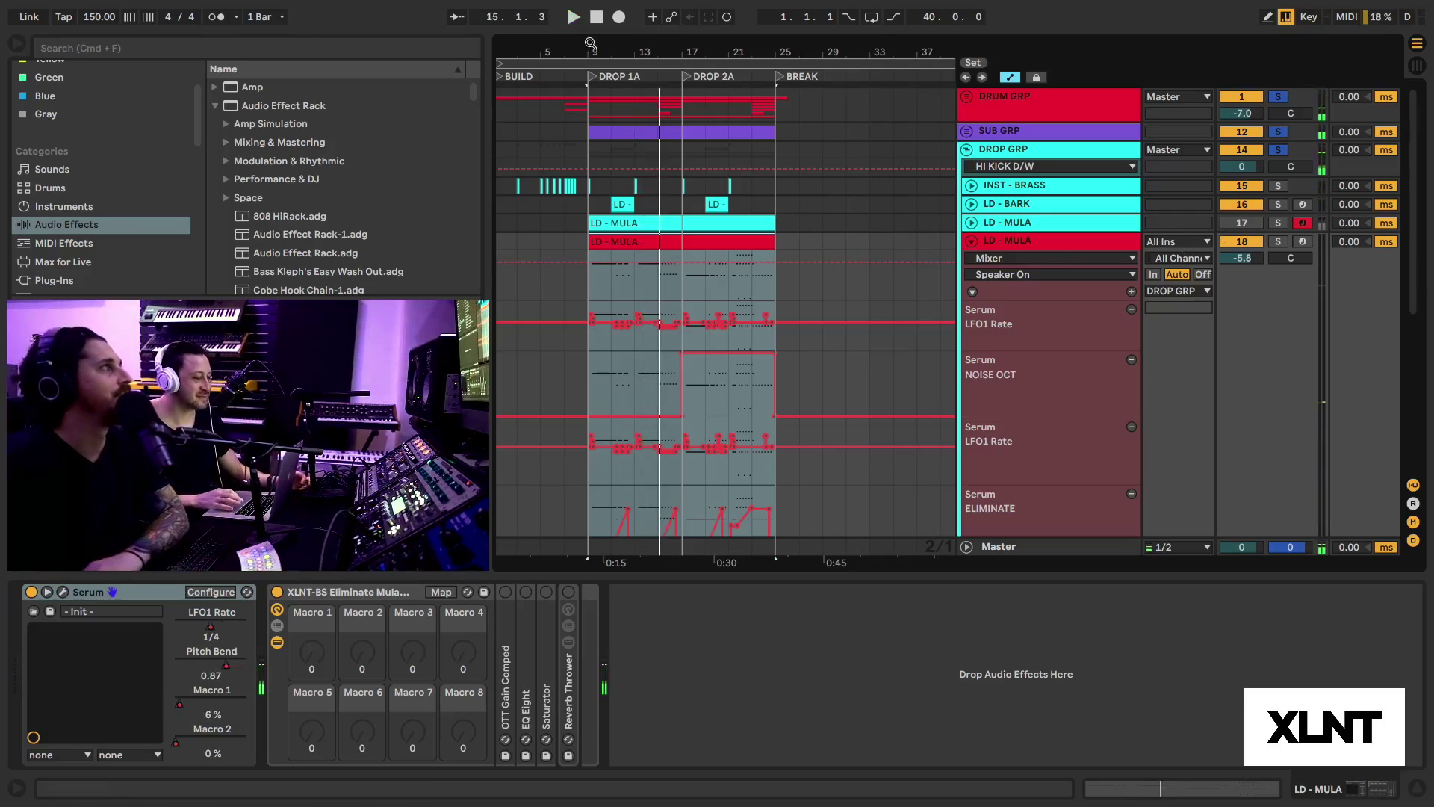
# Step: Open the red LD - MULA track's Serum editor and move its window over the arrangement
pyautogui.moveTo(590, 43); pyautogui.dragTo(596, 48)
pyautogui.click(998, 241)
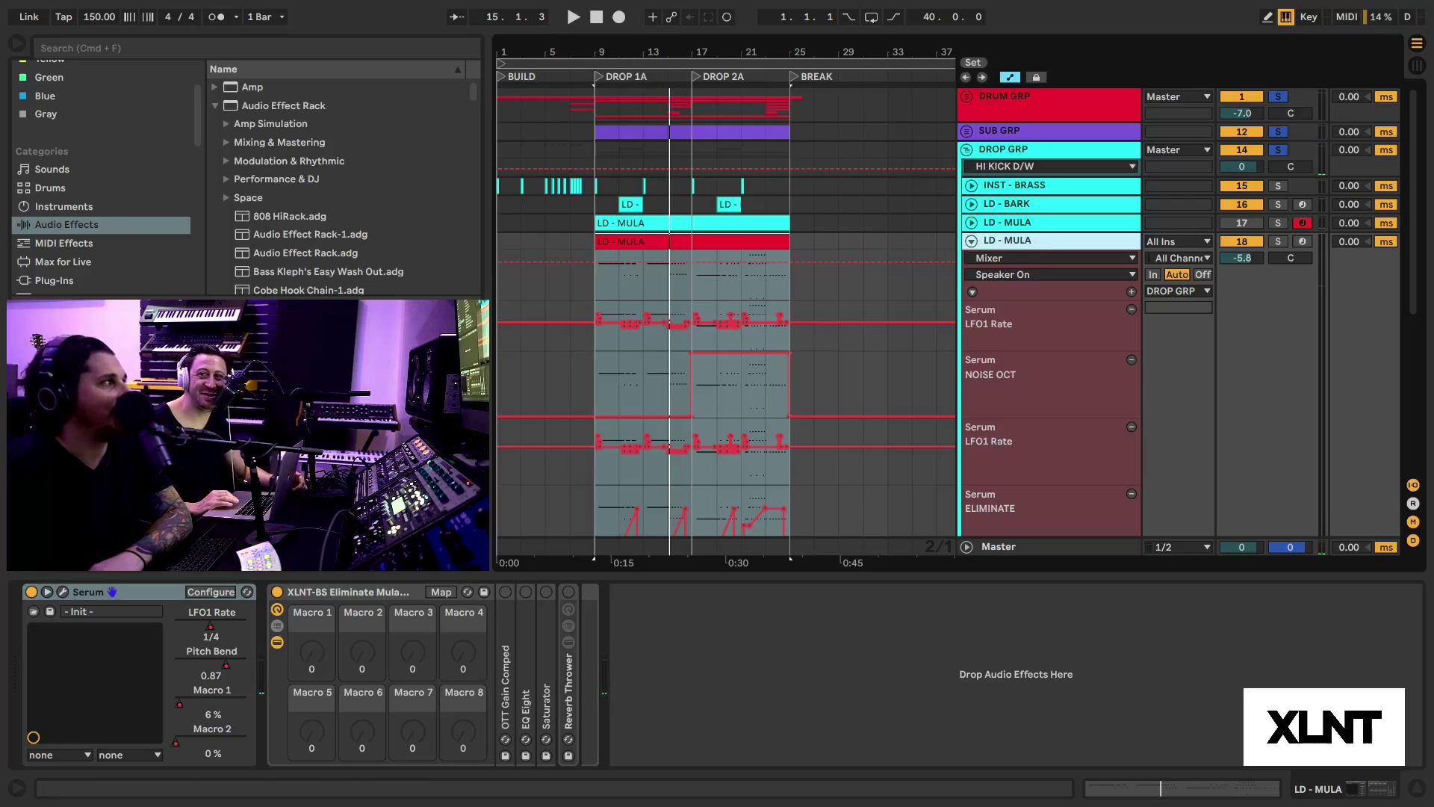
pyautogui.click(63, 592)
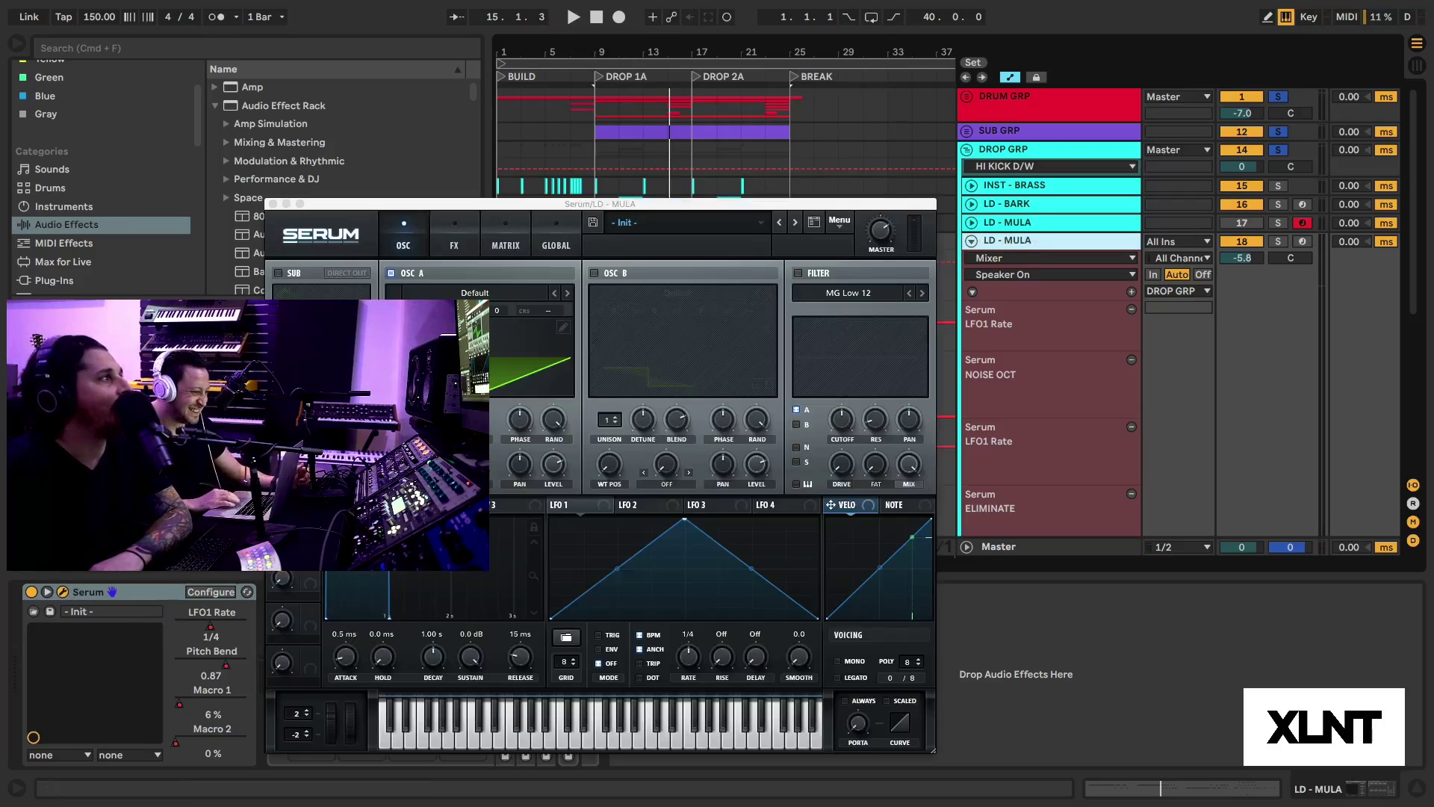
pyautogui.moveTo(472, 209); pyautogui.dragTo(763, 99)
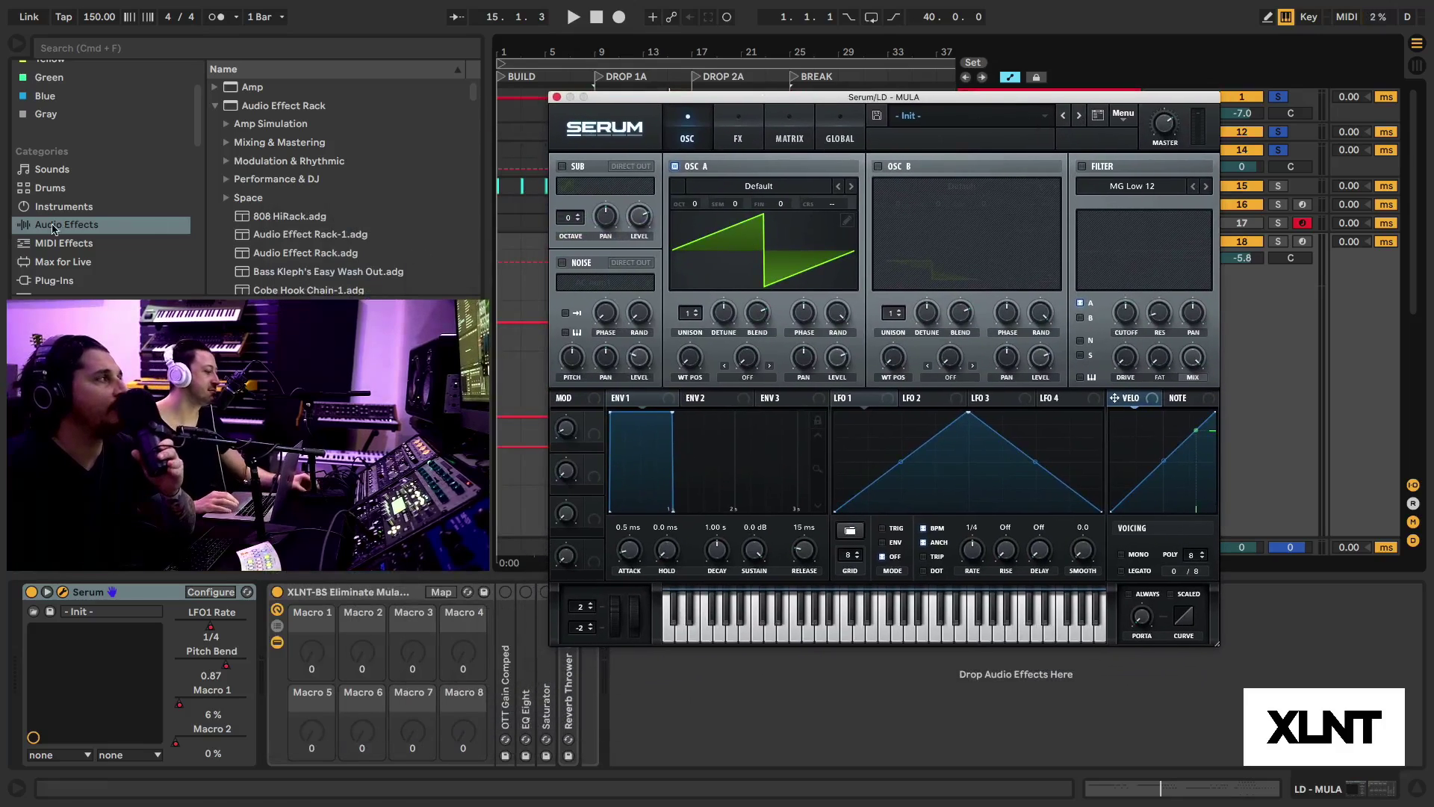
# Step: Load XLNT-Eliminate Mula WAVETABLE.wav from the XLNT-Eliminate - "Mula" PRESET folder into OSC A, set its octave to +1, and audition it
pyautogui.scroll(-10, 108, 210)
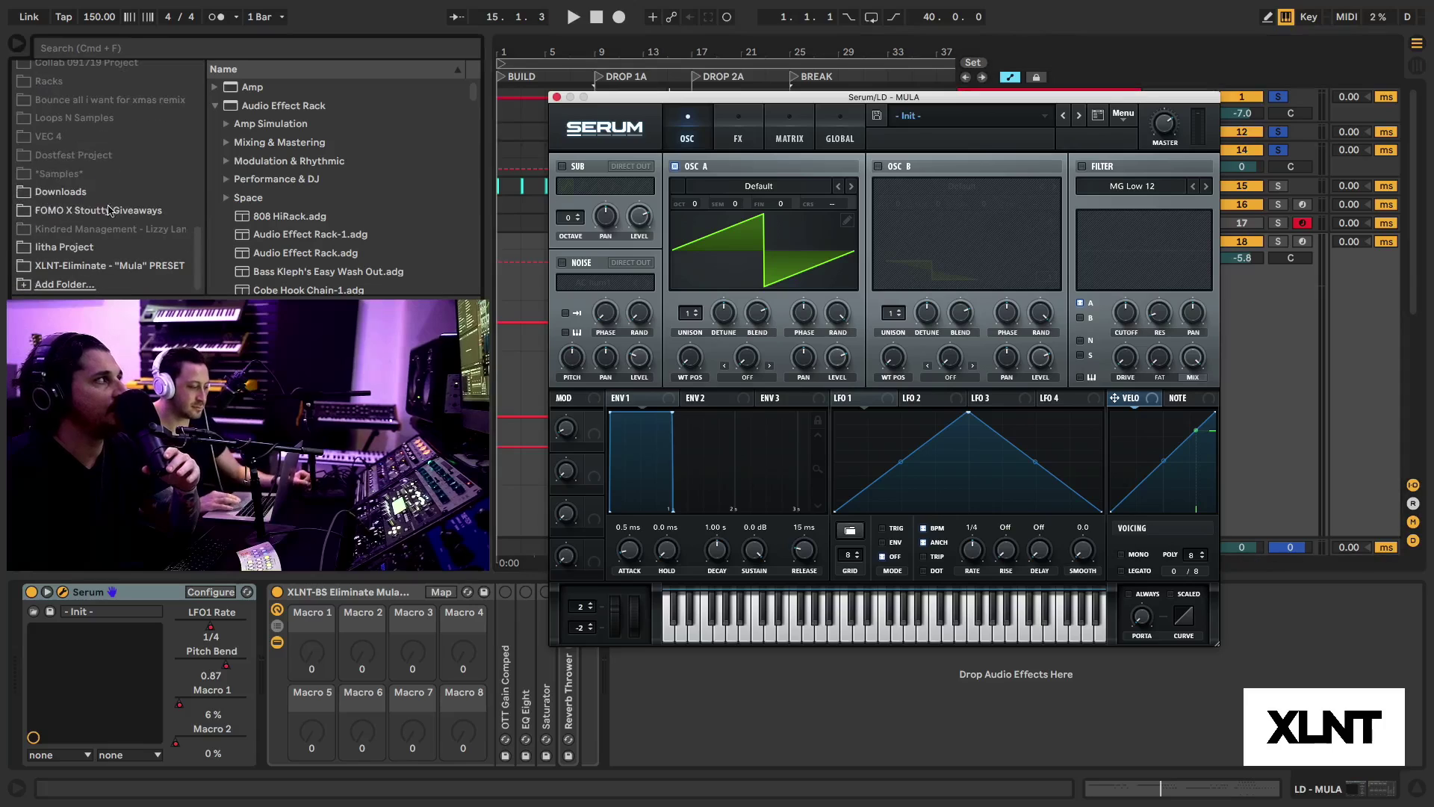
pyautogui.click(102, 265)
pyautogui.click(284, 88)
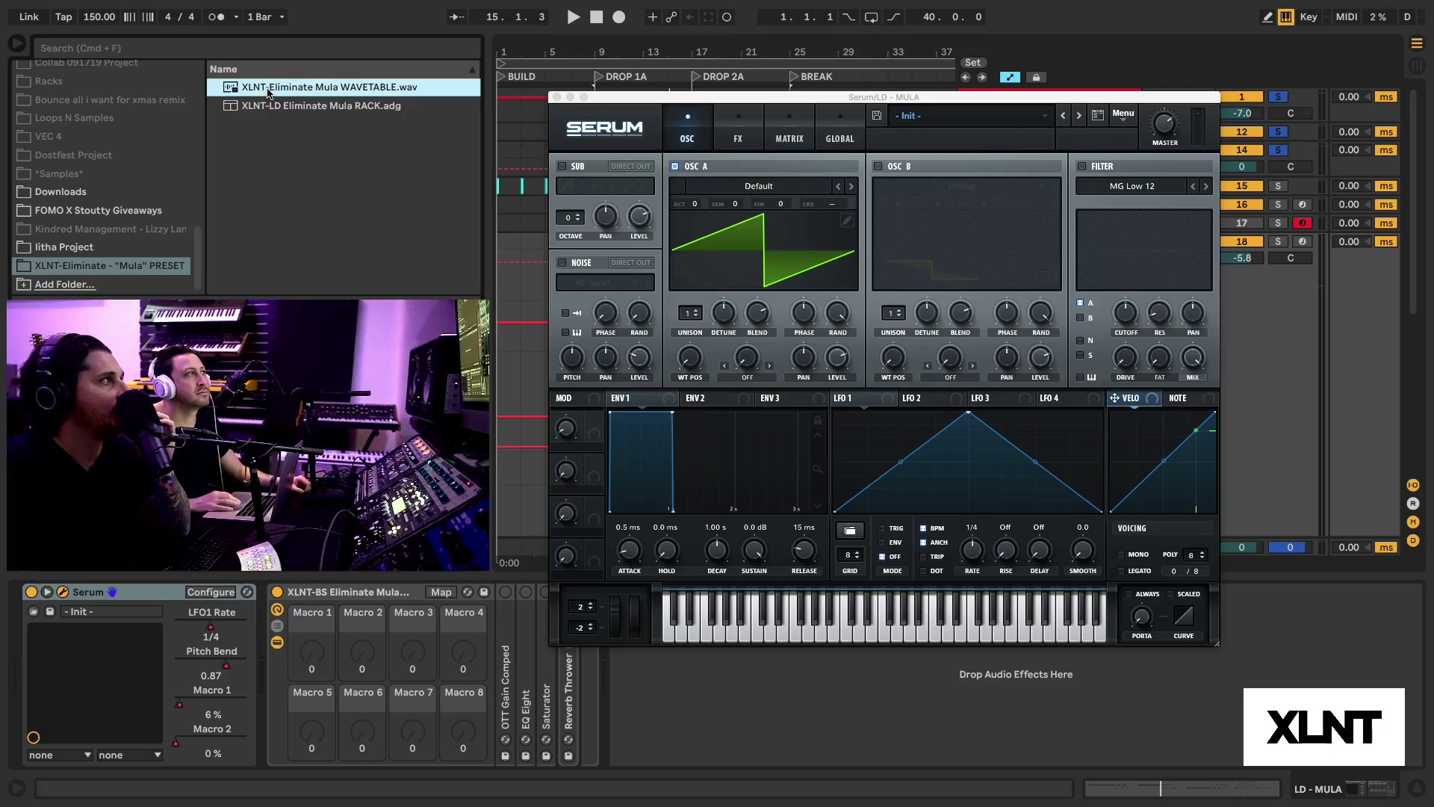
pyautogui.moveTo(277, 95)
pyautogui.mouseDown()
pyautogui.moveTo(640, 250)
pyautogui.moveTo(811, 259)
pyautogui.moveTo(804, 251)
pyautogui.mouseUp()
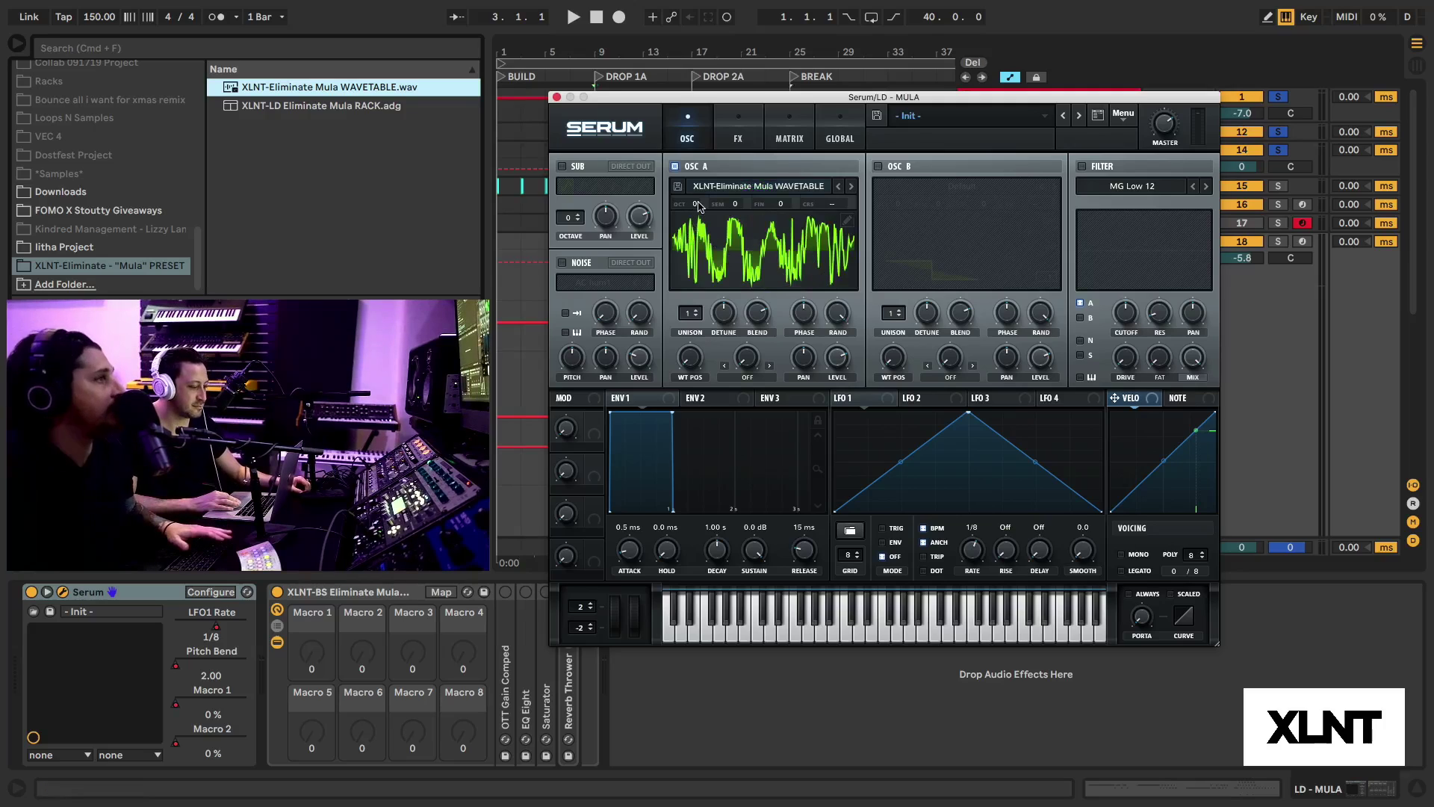
pyautogui.moveTo(694, 204)
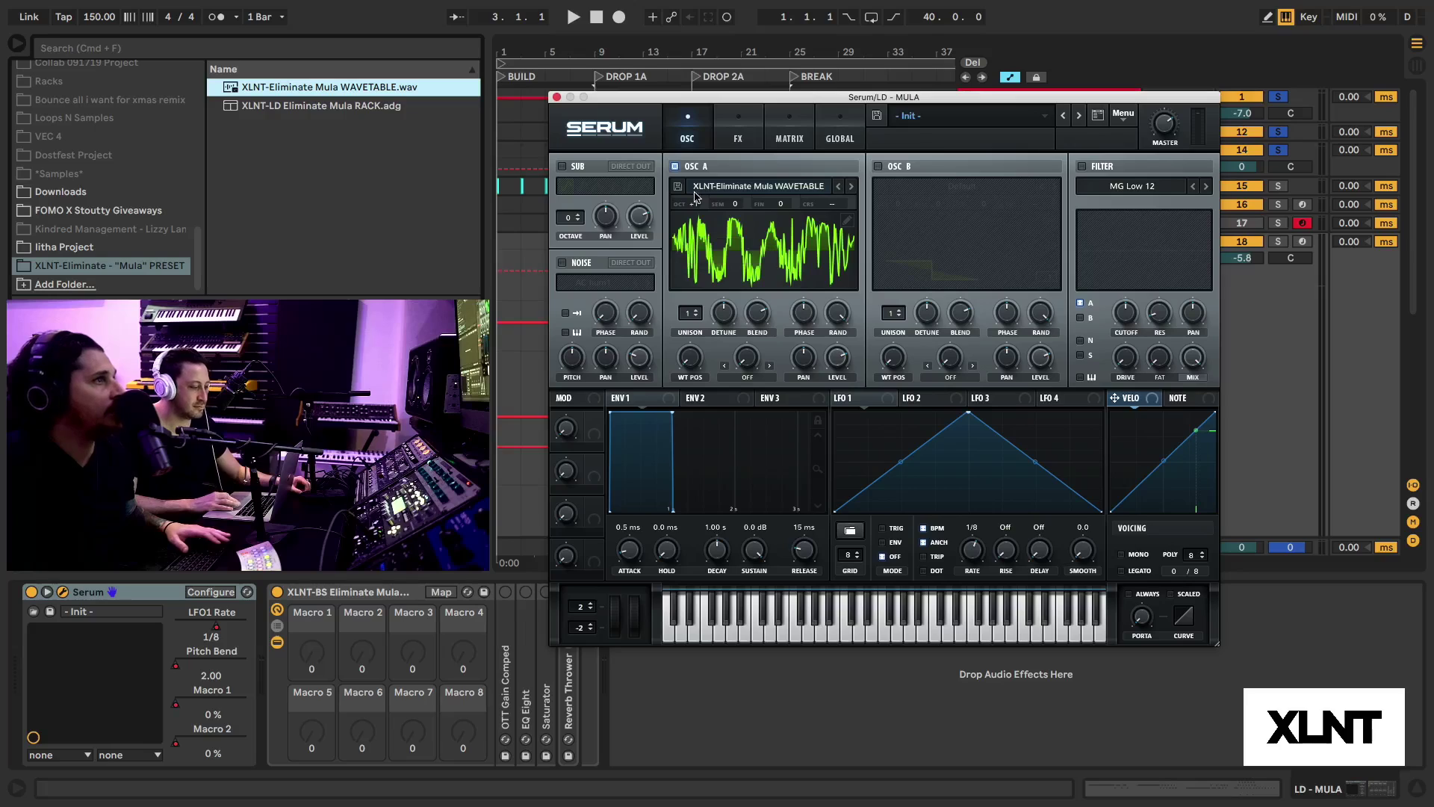
pyautogui.press('space')
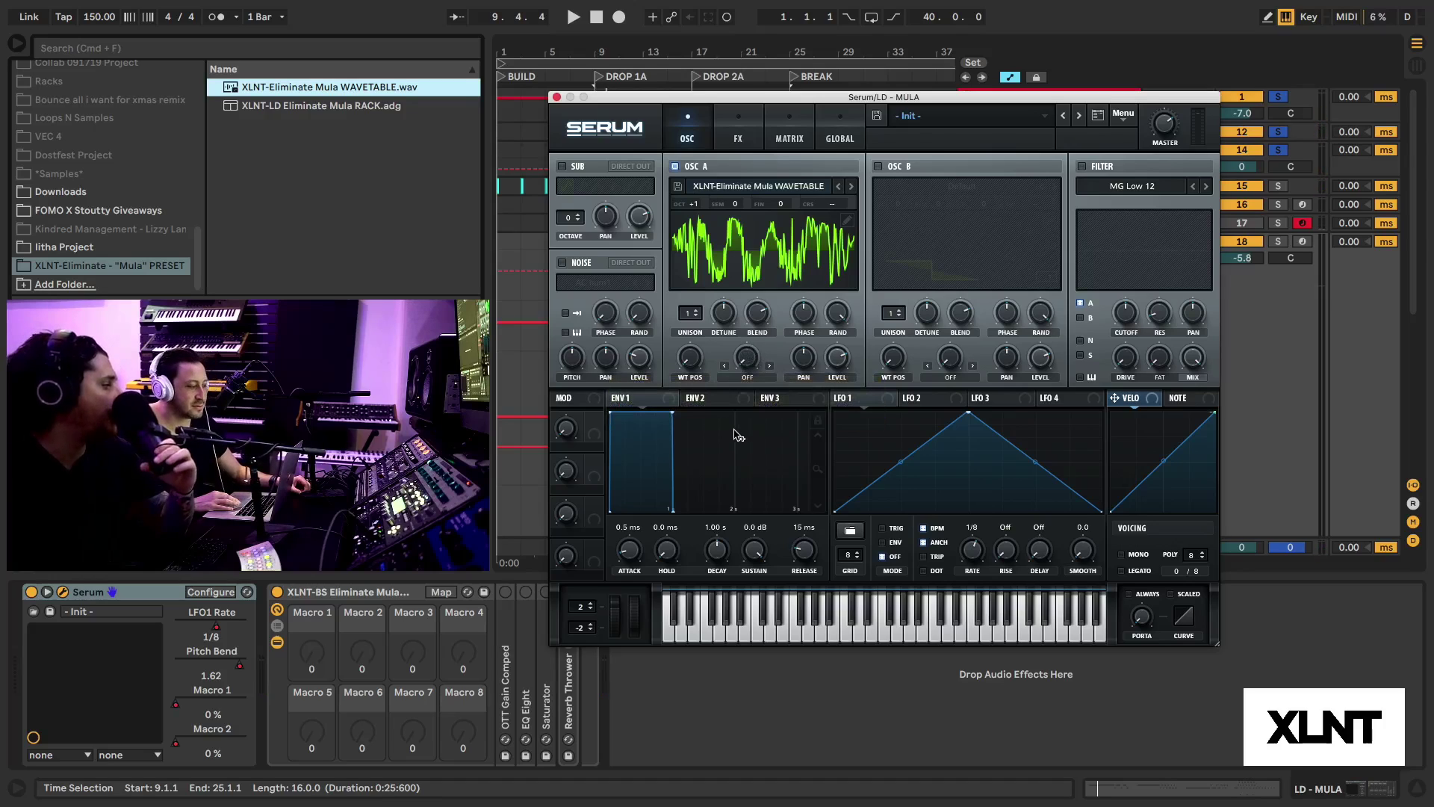
# Step: Shape LFO 1 into a slightly concave falling ramp with TRIG and TRIP on, and assign it to OSC A's level
pyautogui.moveTo(970, 415); pyautogui.dragTo(835, 413)
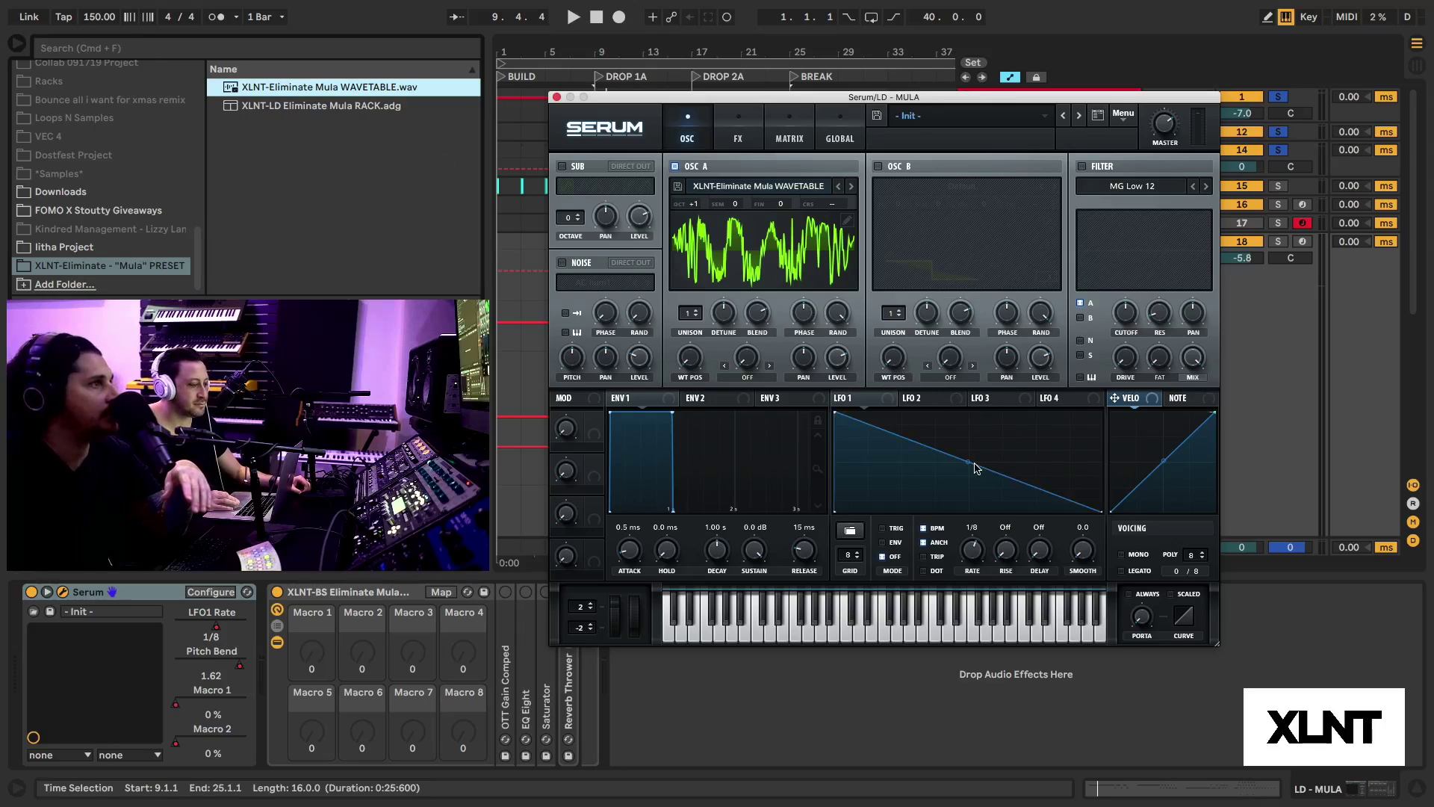
pyautogui.moveTo(975, 468); pyautogui.dragTo(969, 466)
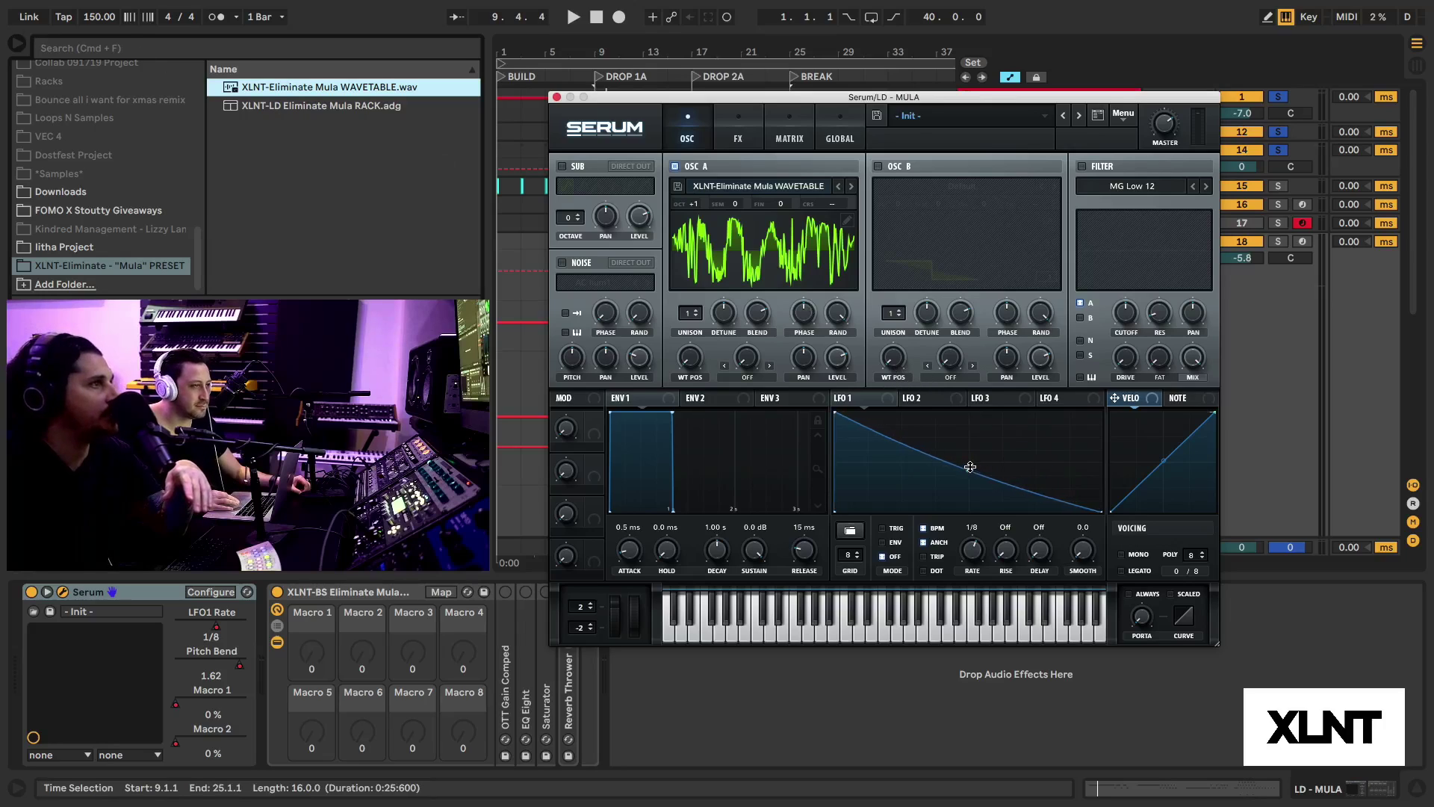
pyautogui.click(886, 528)
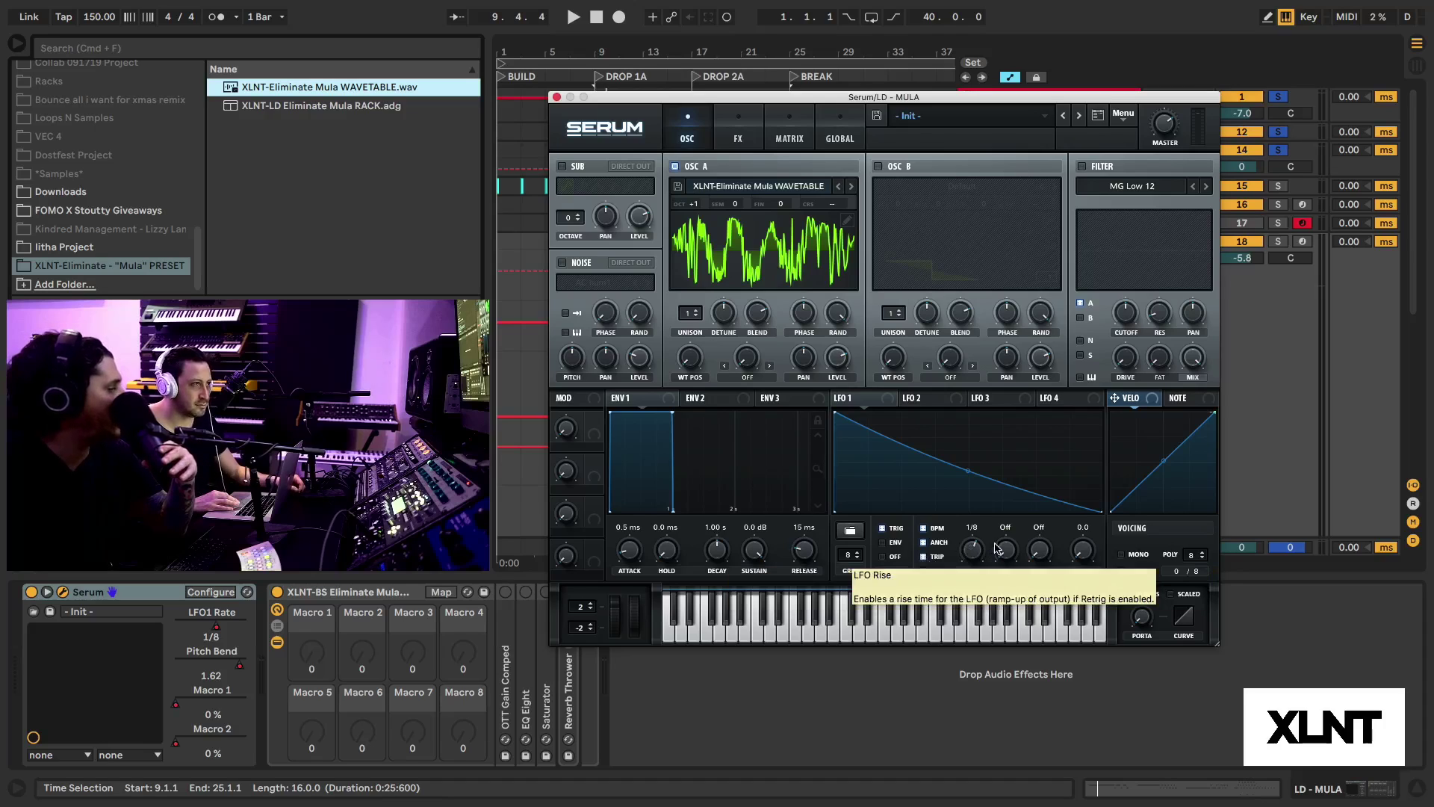
pyautogui.moveTo(887, 397); pyautogui.dragTo(837, 357)
pyautogui.press('space')
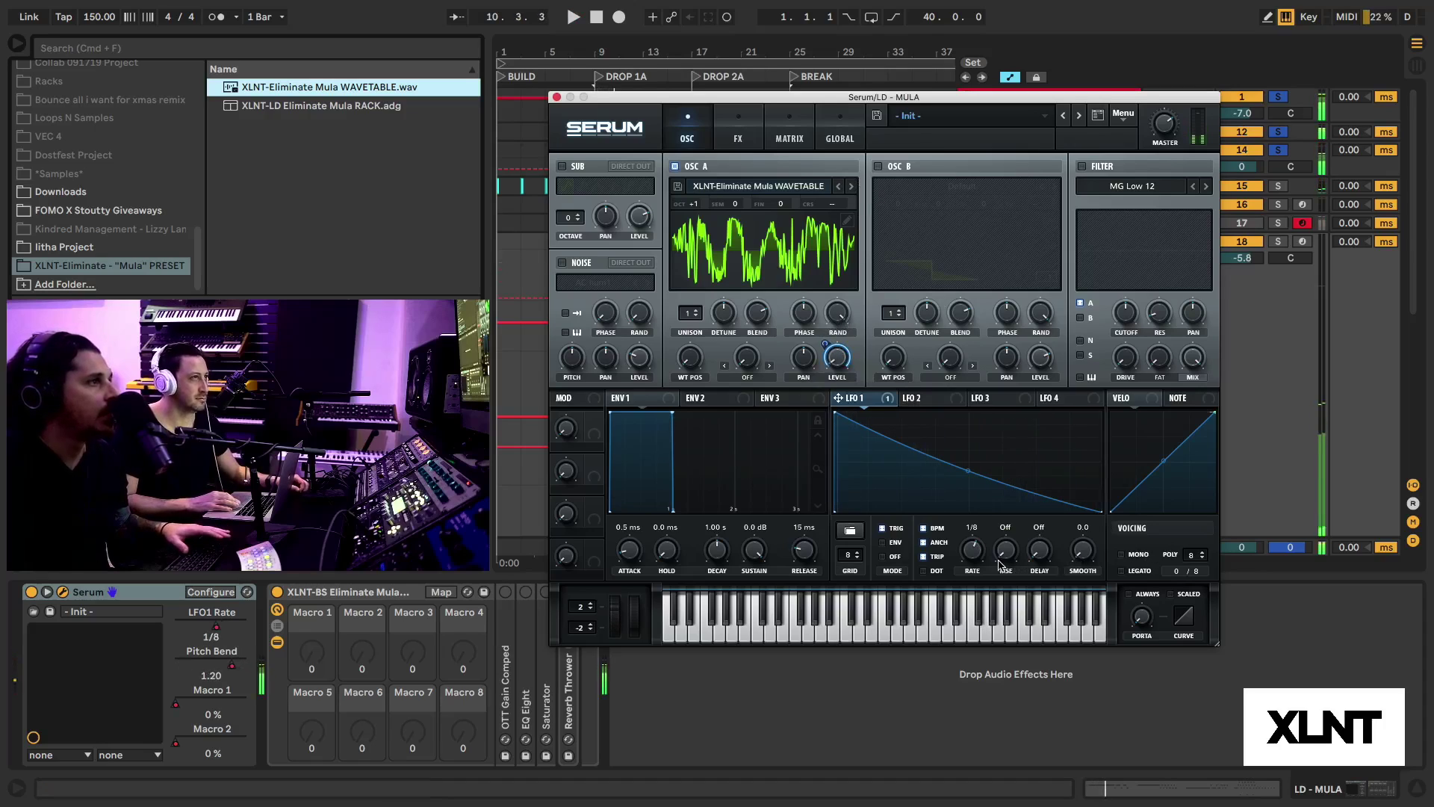
# Step: Audition the drop with LFO 1's rate at 1/16, and return the rate to 1/8
pyautogui.moveTo(979, 558); pyautogui.dragTo(974, 562)
pyautogui.press('space')
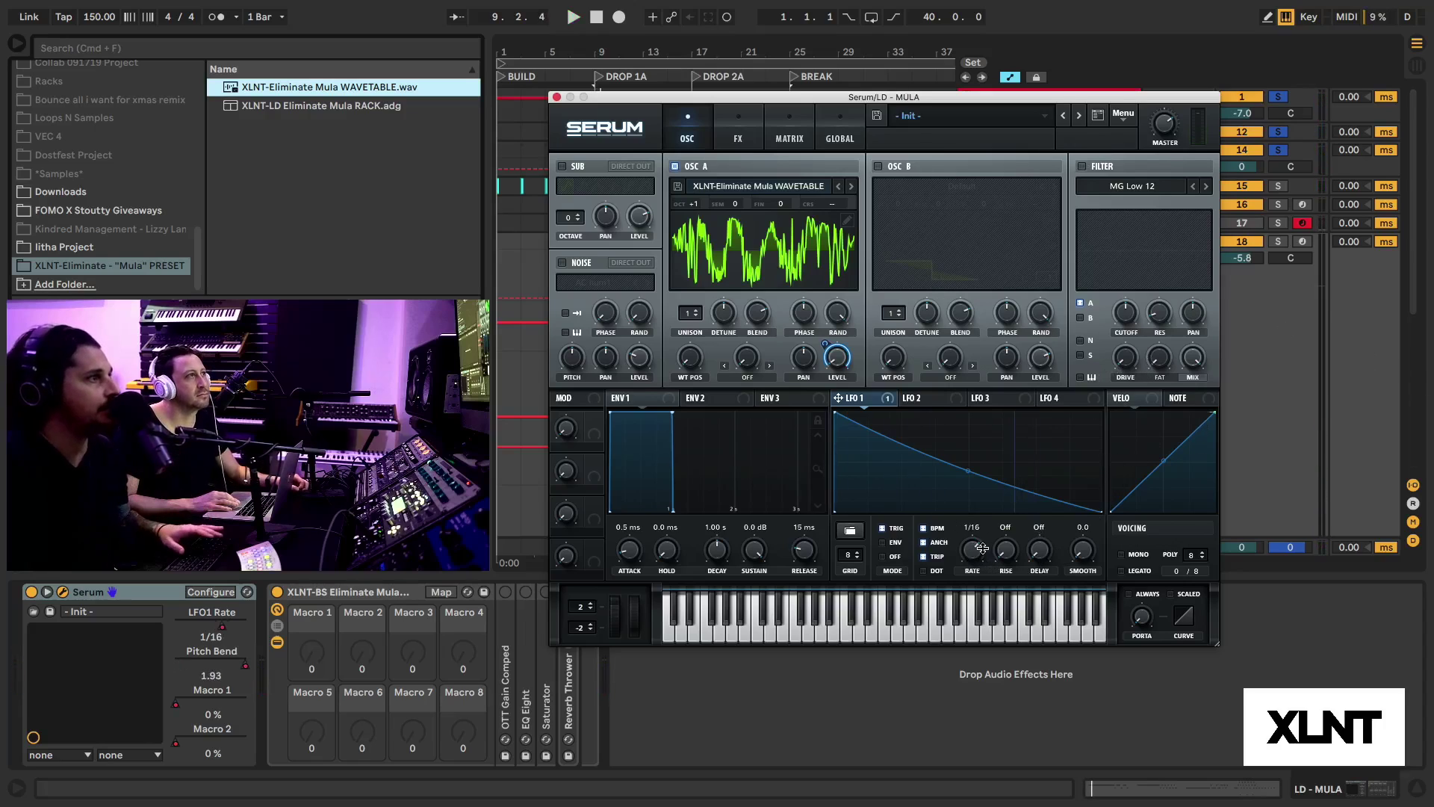
pyautogui.press('space')
pyautogui.moveTo(973, 547); pyautogui.dragTo(973, 555)
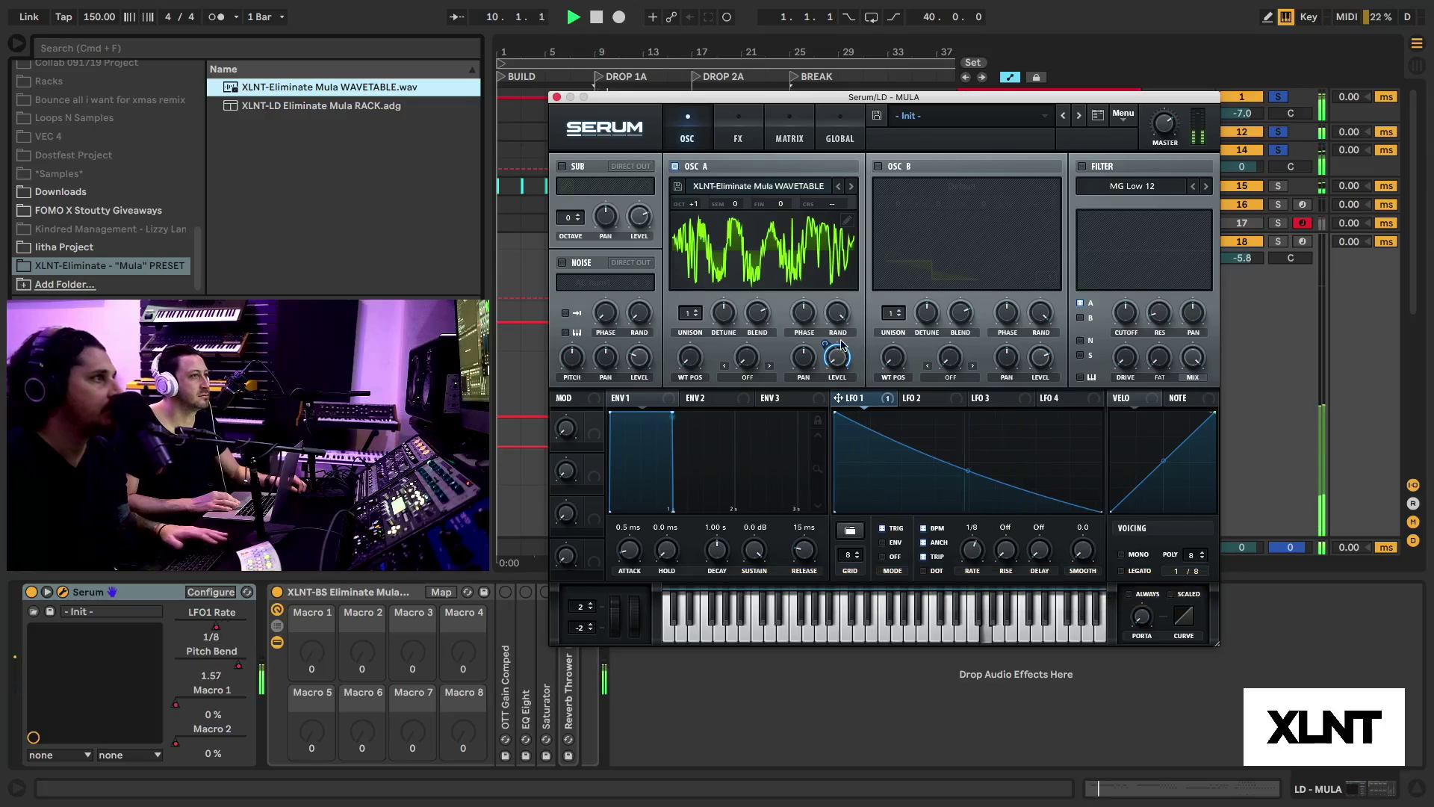
pyautogui.press('space')
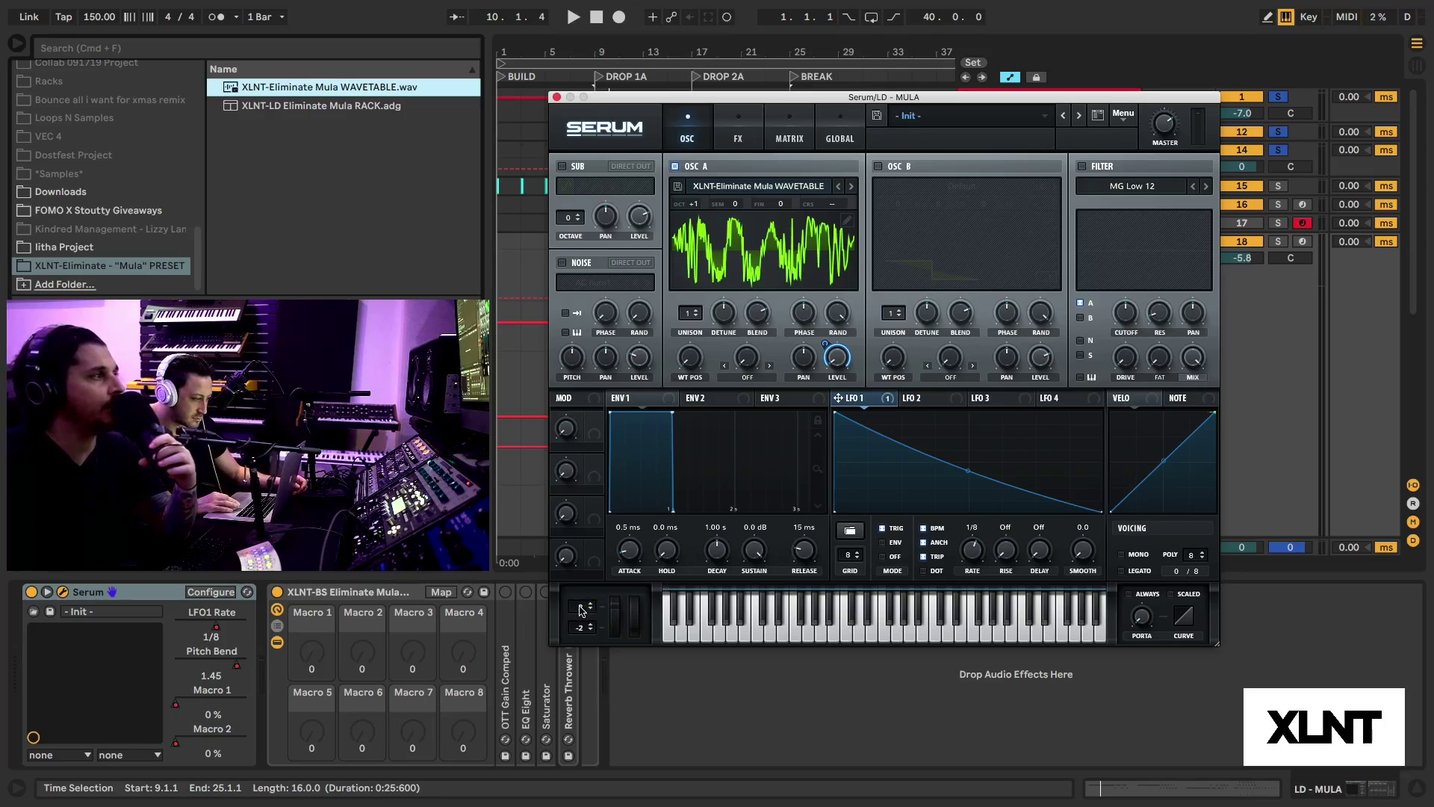
# Step: Set Serum's pitch bend range to 7 semitones up and -24 down, and play the drop
pyautogui.moveTo(582, 610); pyautogui.dragTo(583, 705)
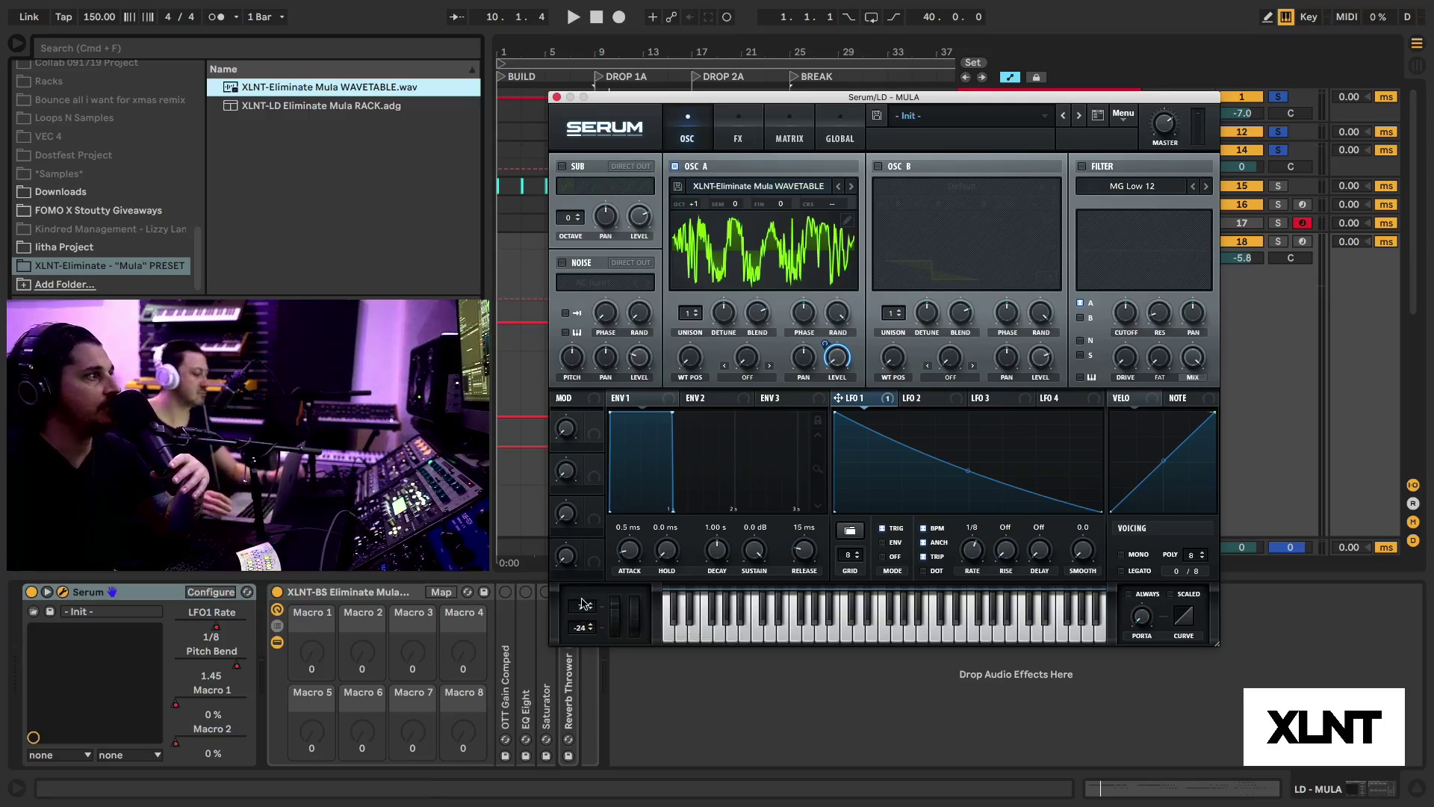
pyautogui.moveTo(585, 603); pyautogui.dragTo(583, 609)
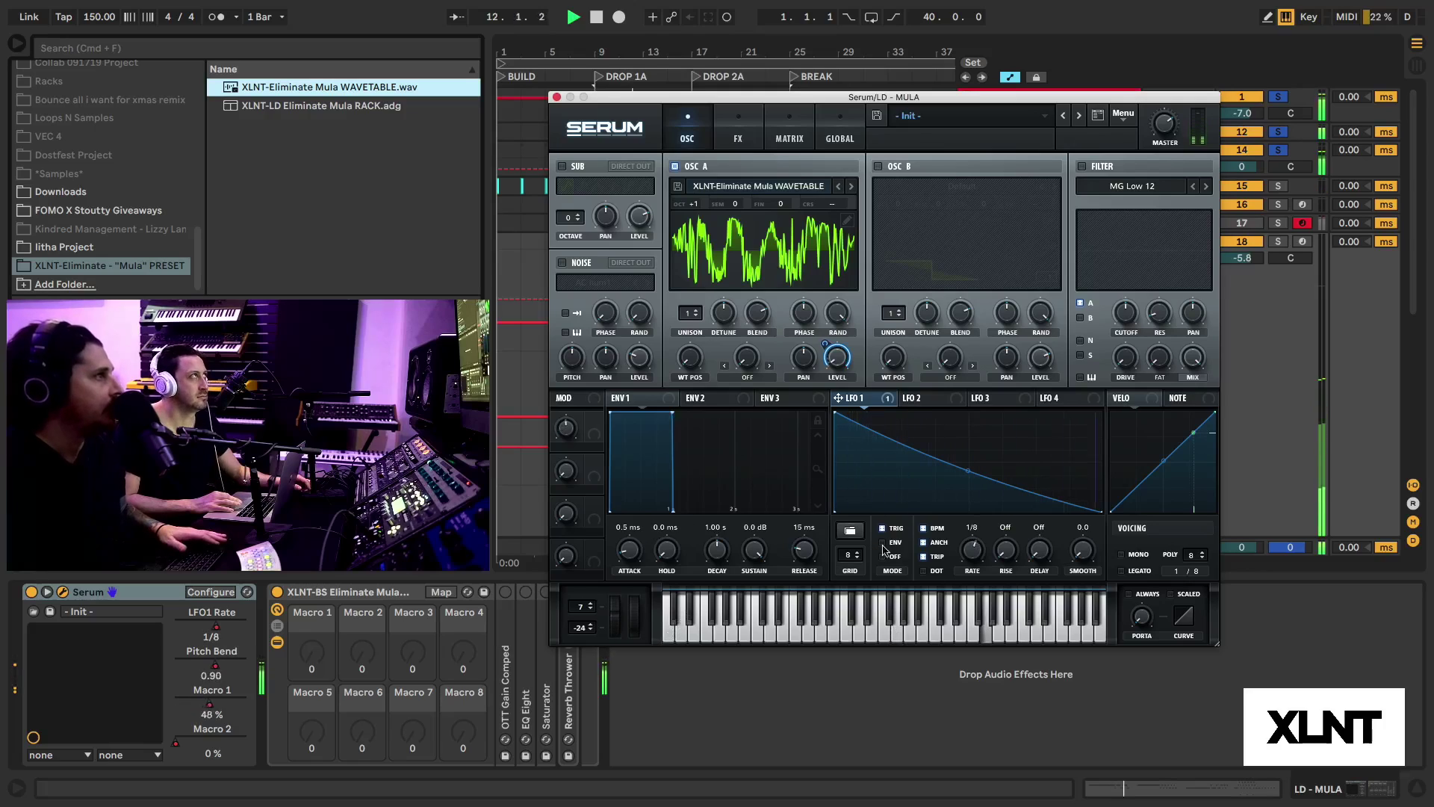
pyautogui.press('space')
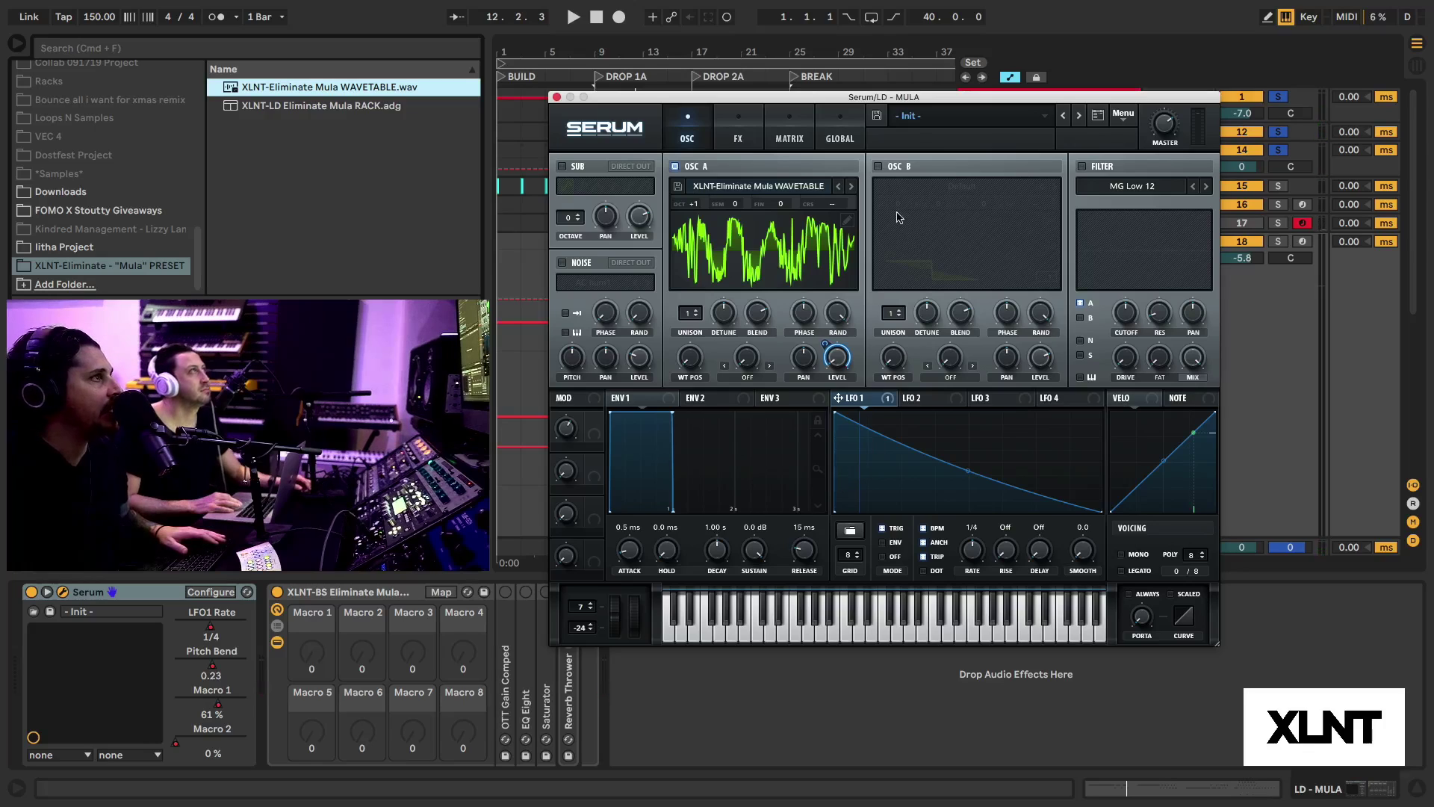
# Step: Turn on OSC B, load the Analog Basic Shapes wavetable, and set its warp mode to FM (from A)
pyautogui.click(877, 166)
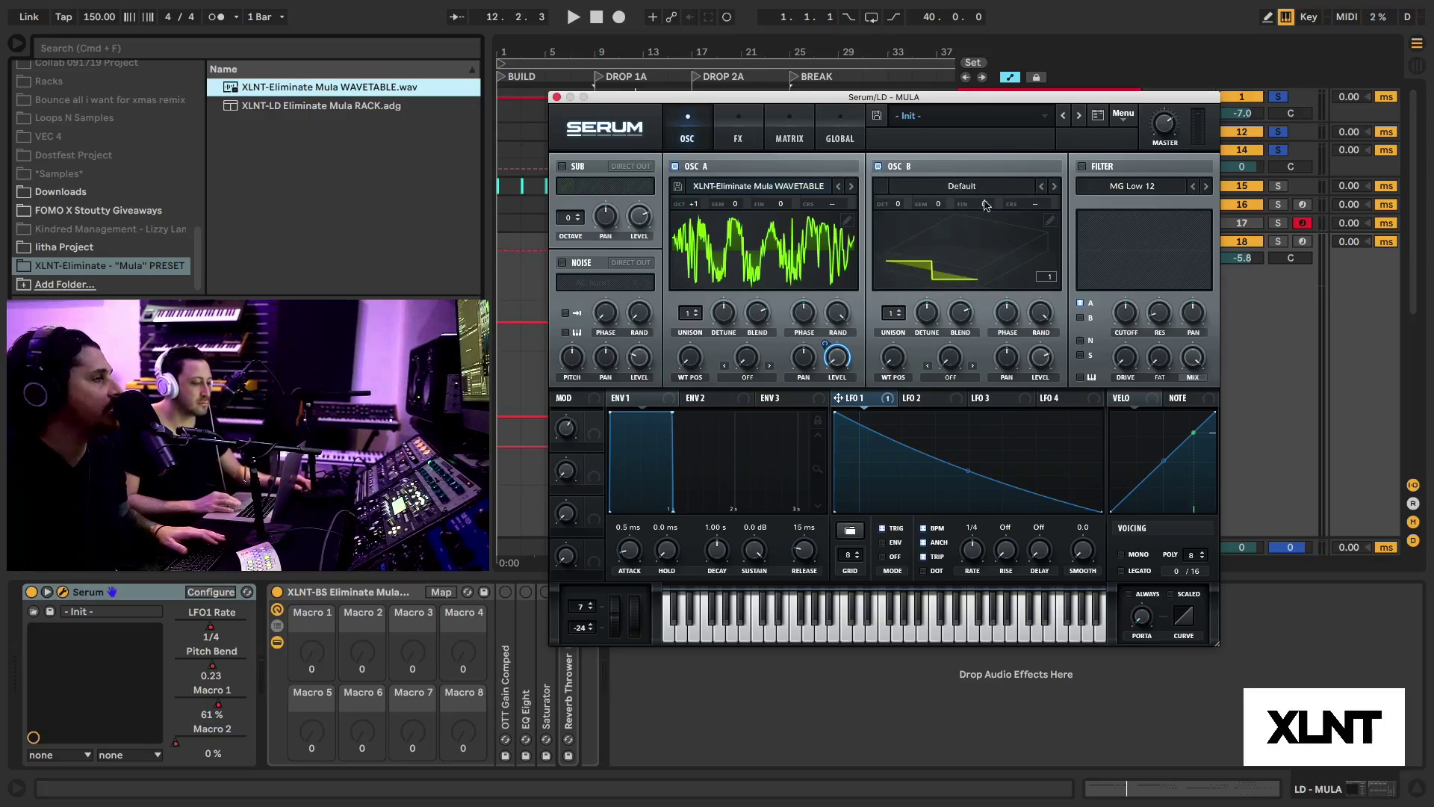
pyautogui.click(966, 186)
pyautogui.moveTo(971, 203)
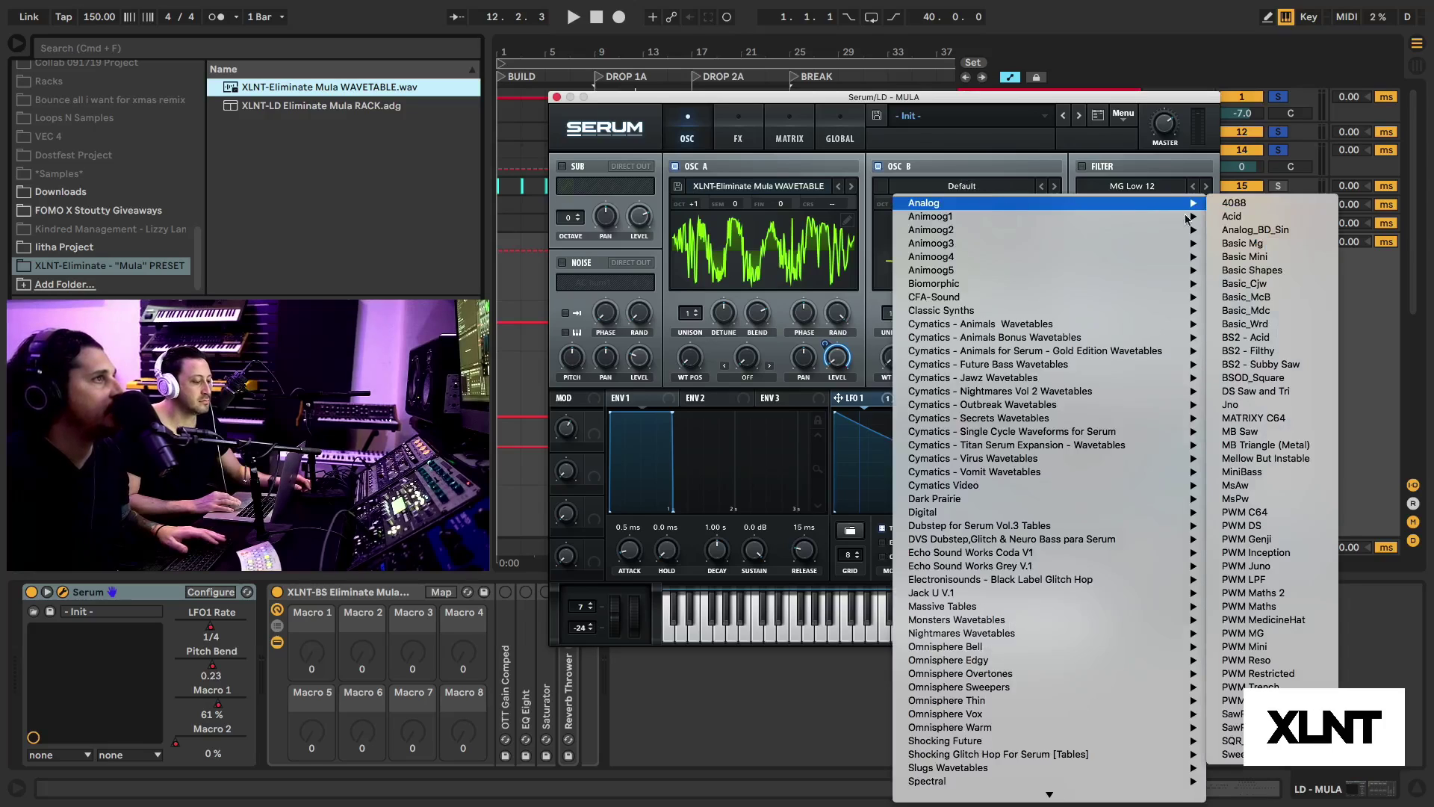
pyautogui.click(1244, 270)
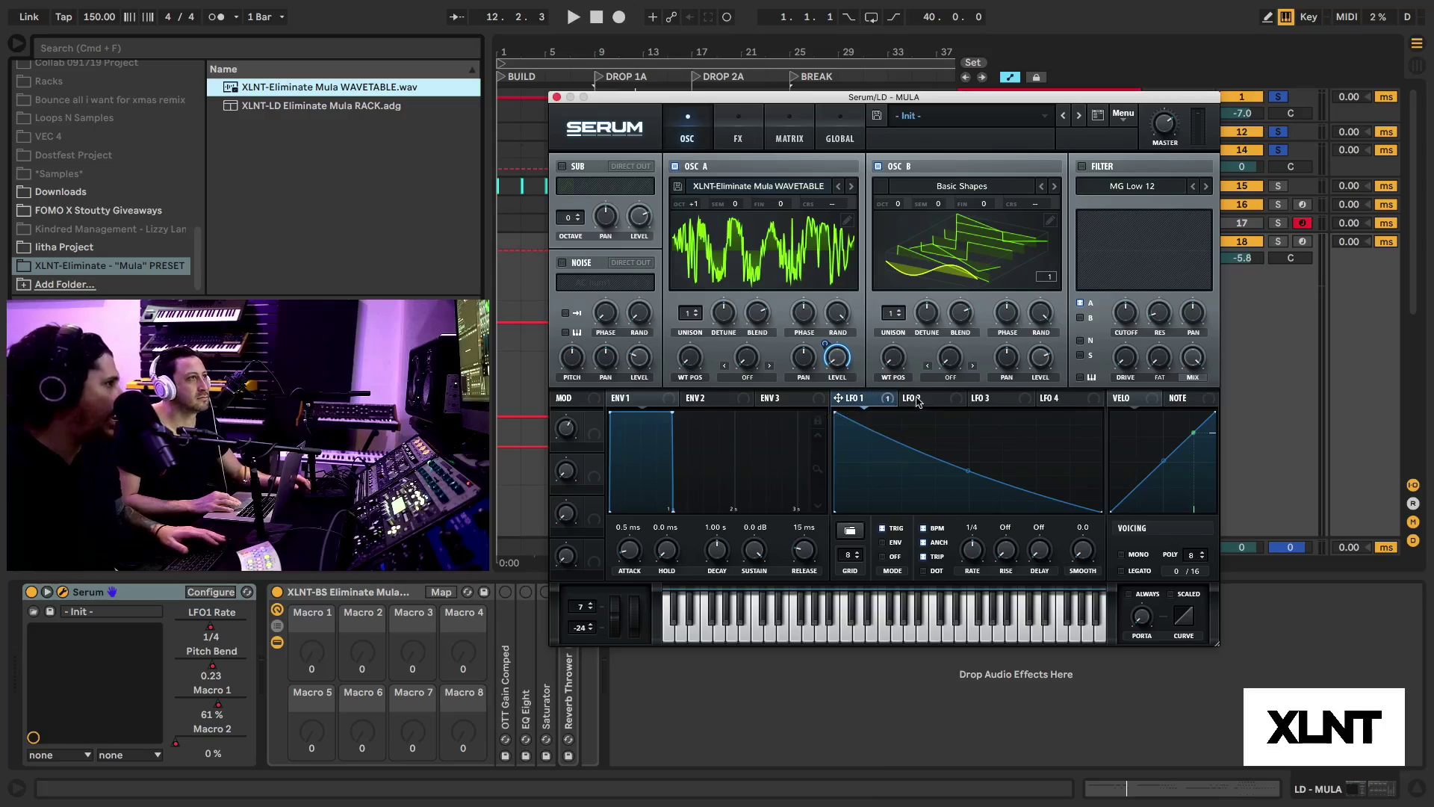
pyautogui.click(969, 384)
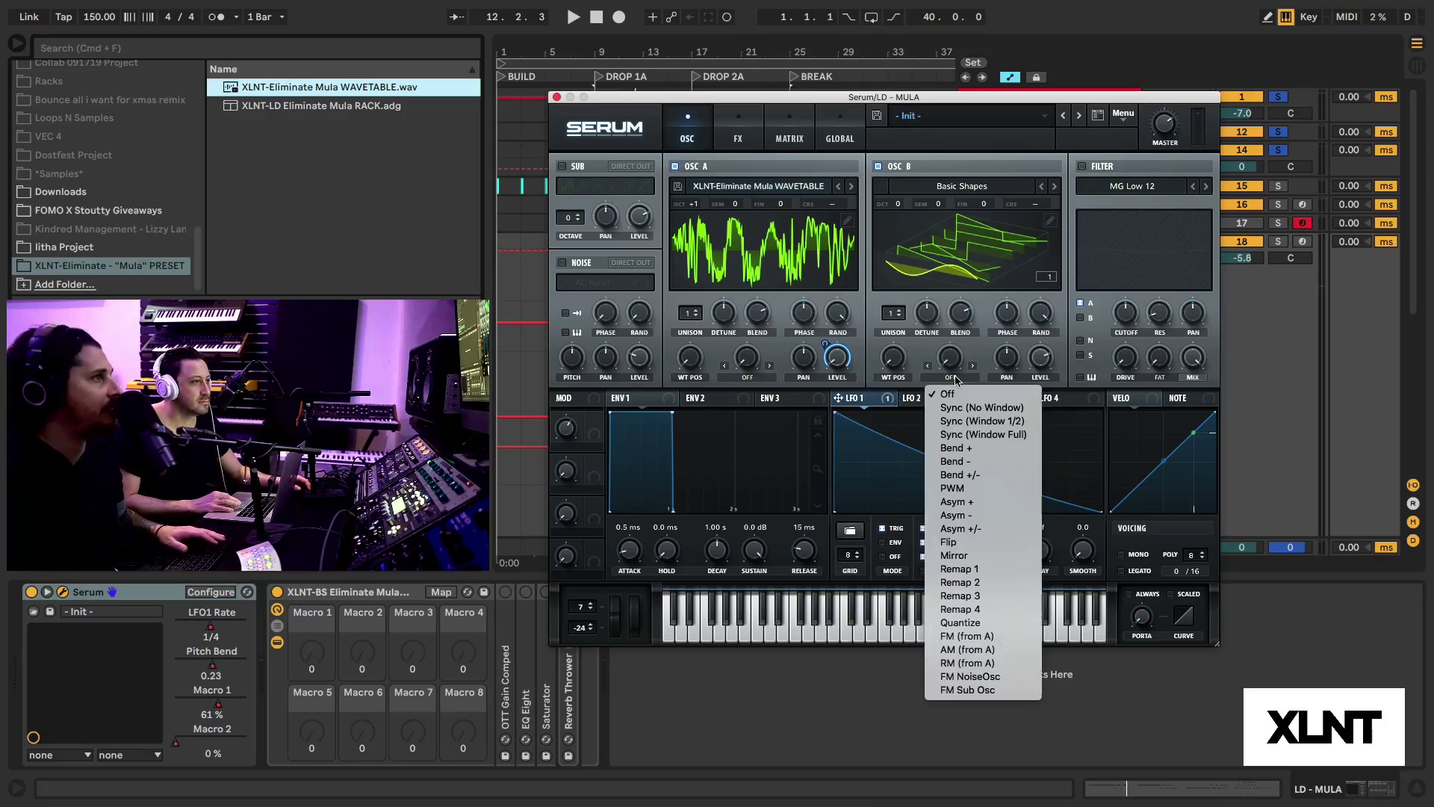
pyautogui.click(961, 636)
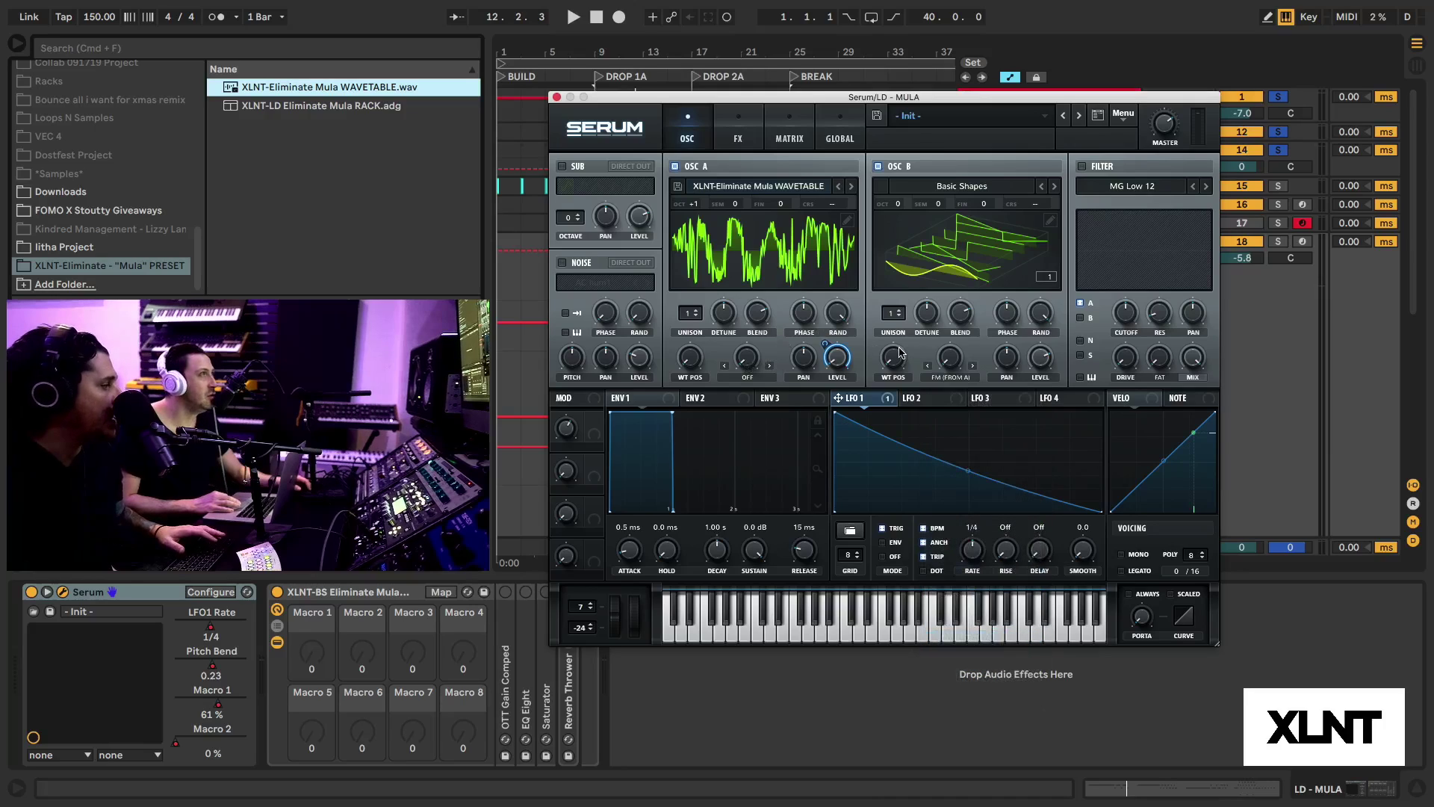
pyautogui.click(956, 363)
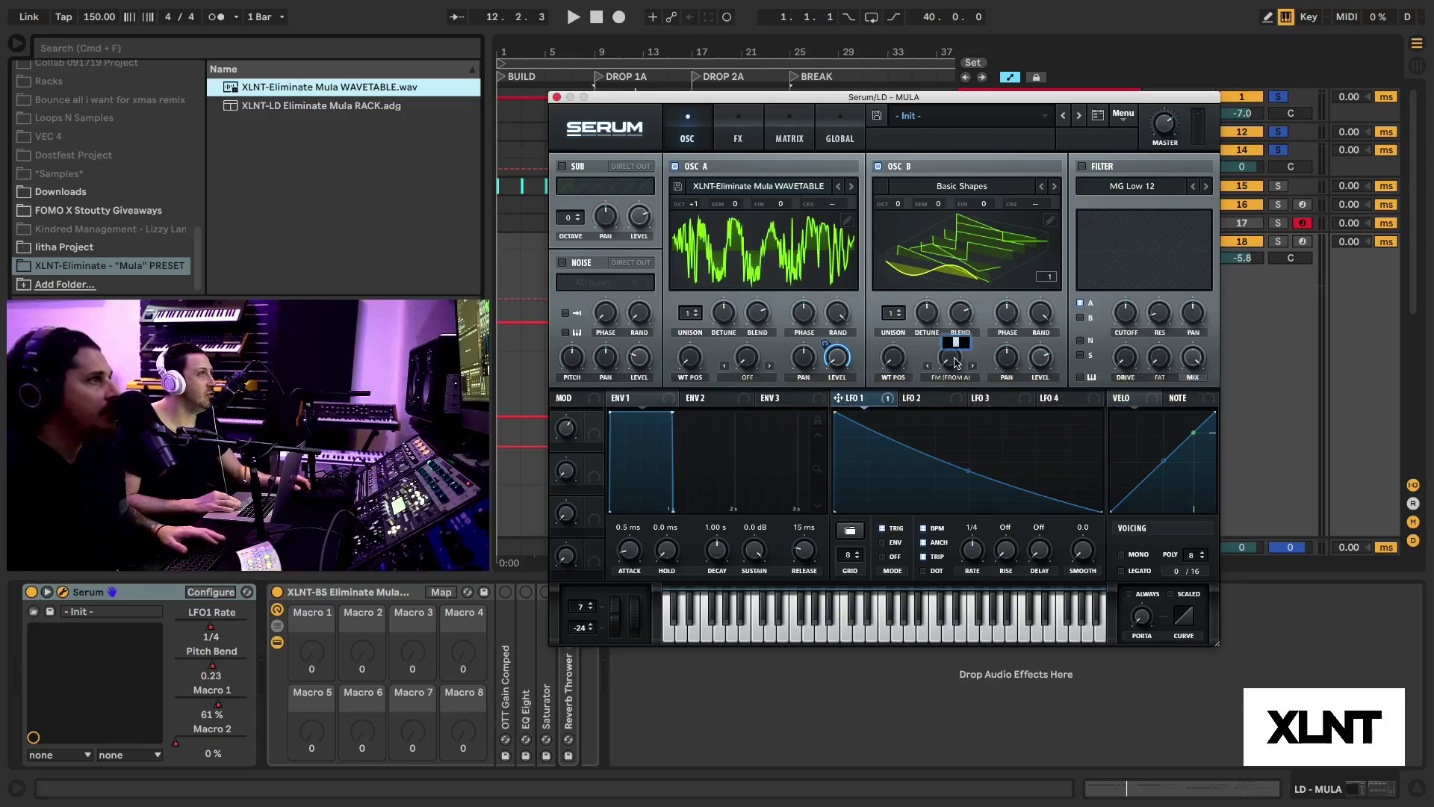
# Step: Audition the drop with OSC B on, and assign LFO 1 to OSC B's level
pyautogui.press('space')
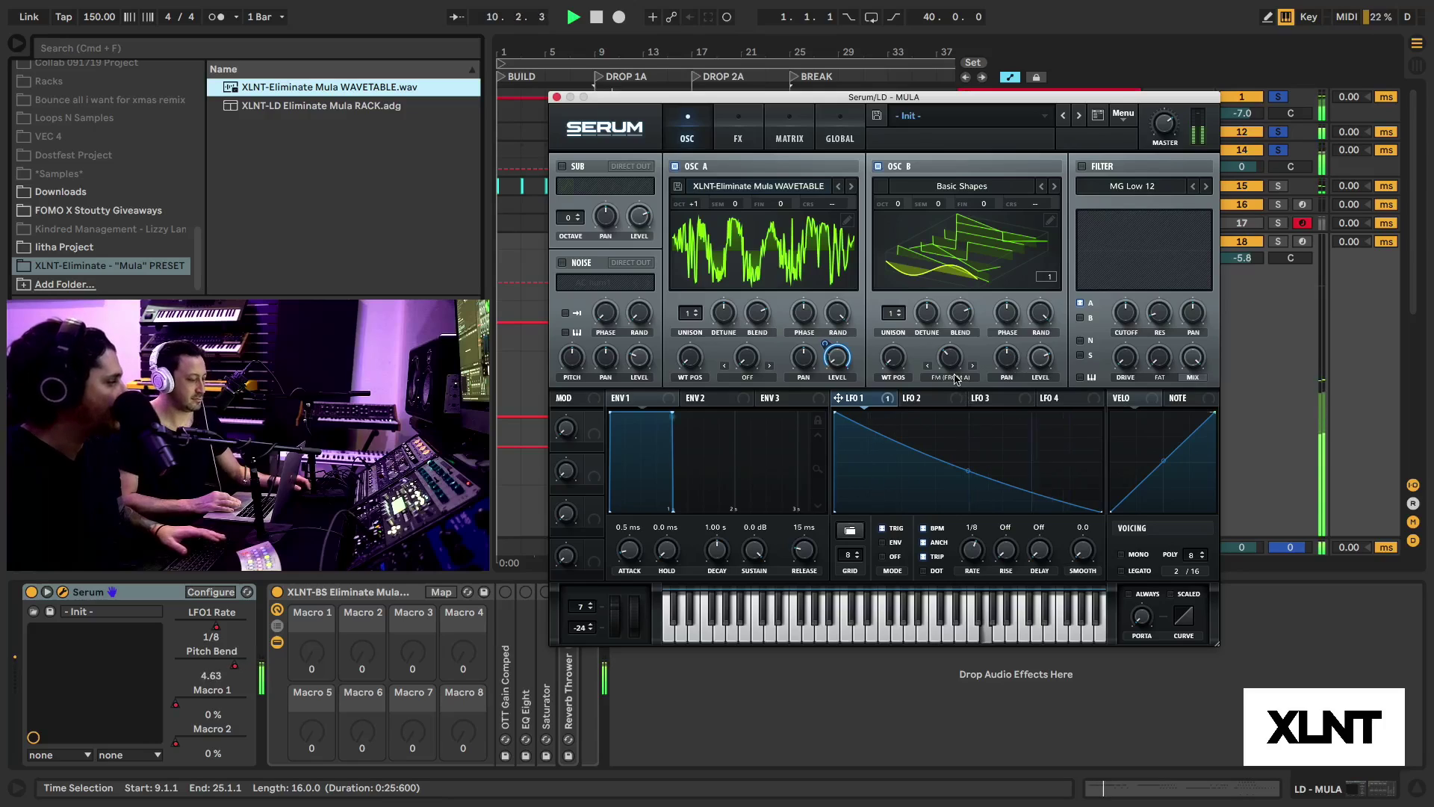
pyautogui.press('space')
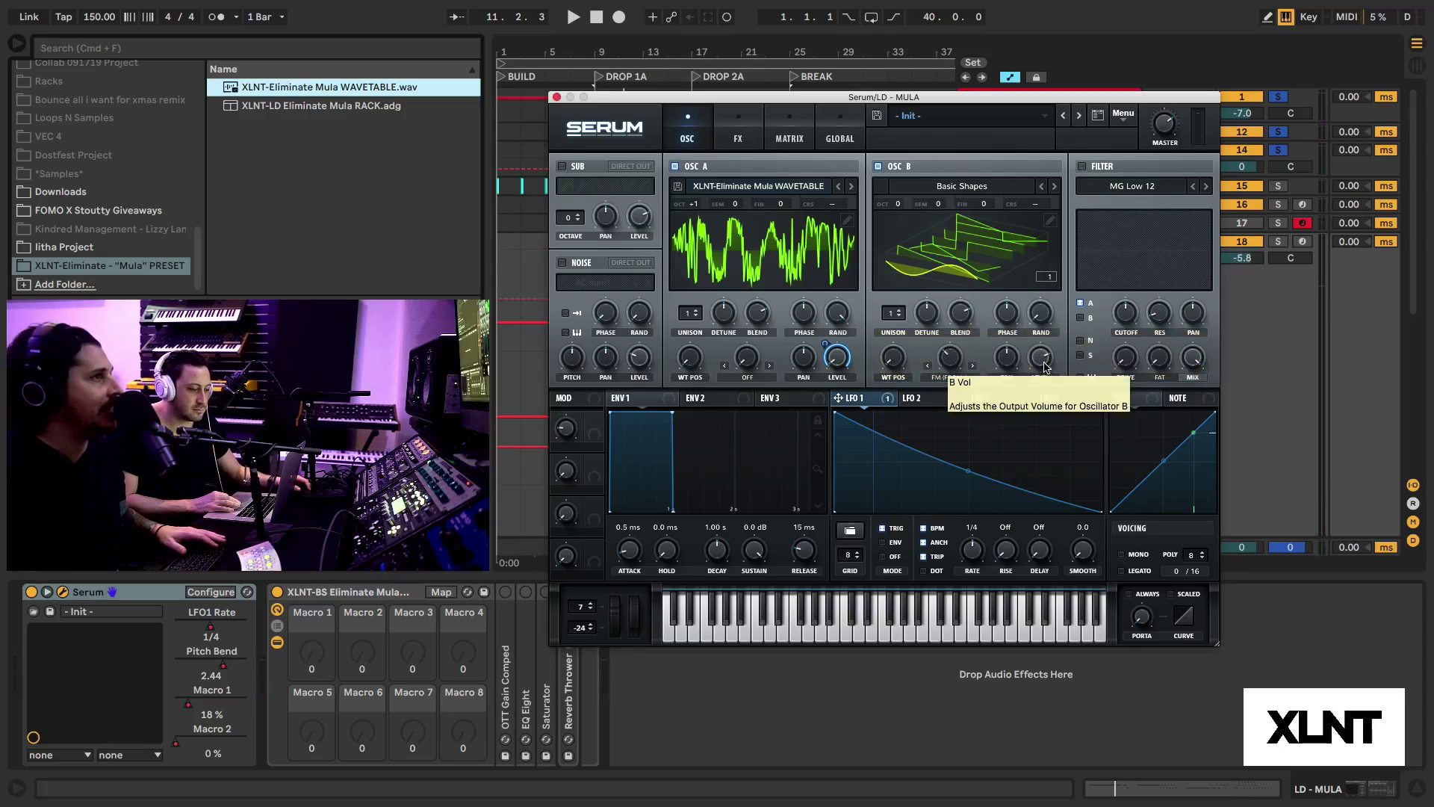
pyautogui.moveTo(888, 401); pyautogui.dragTo(1039, 359)
pyautogui.press('space')
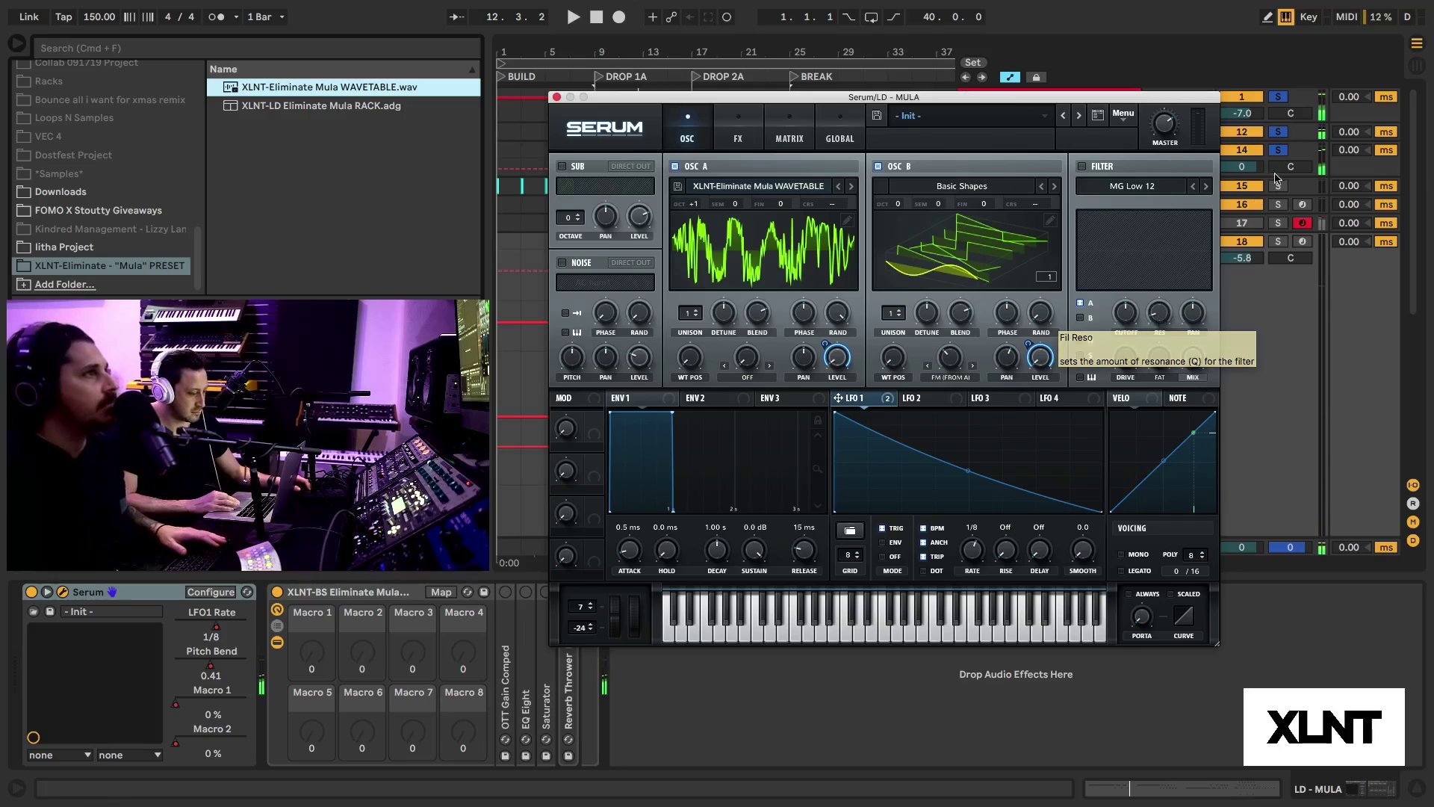
# Step: Turn on the oscillator filter as MG Low 18 and route OSC A, OSC B, noise and sub through it
pyautogui.click(1082, 167)
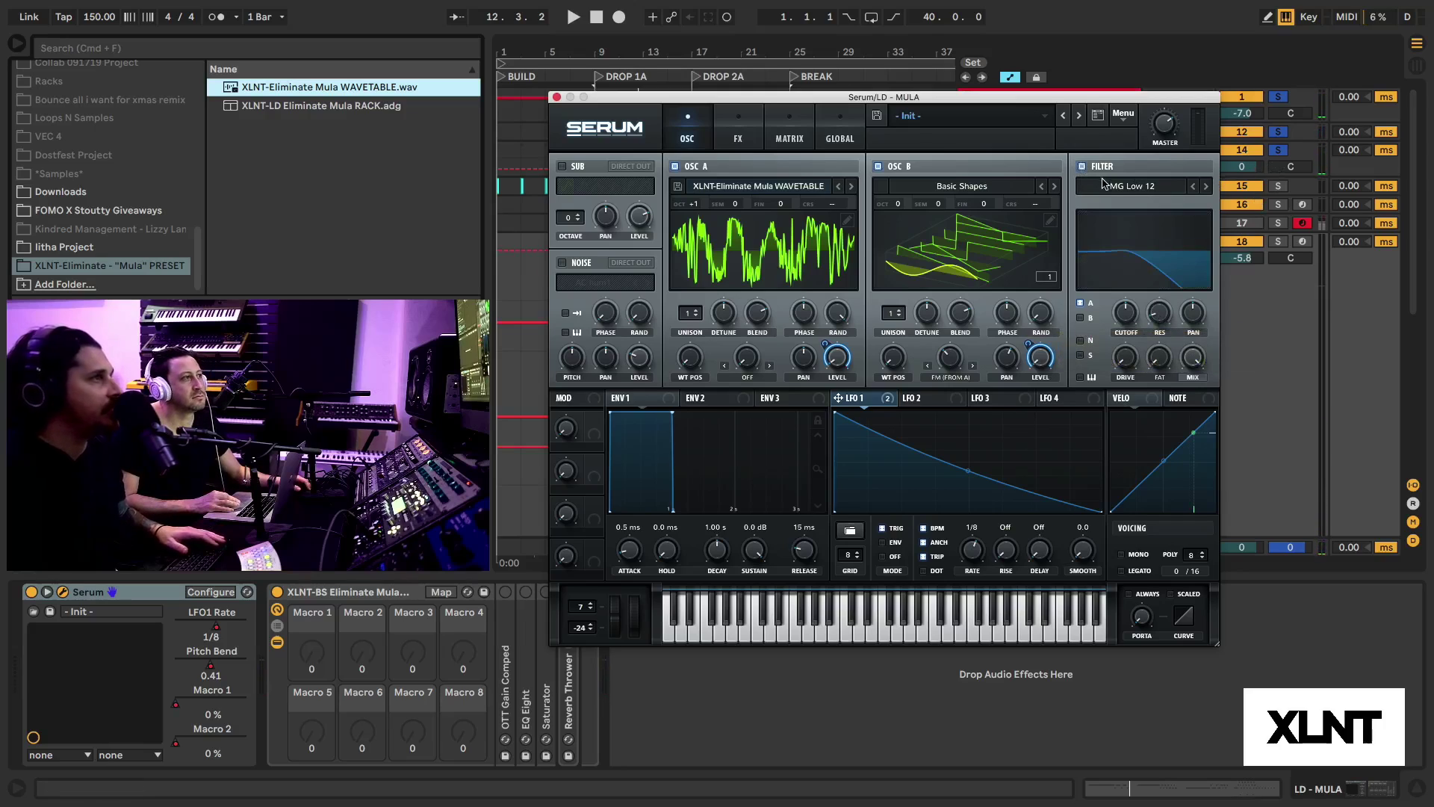
pyautogui.click(1108, 190)
pyautogui.moveTo(1130, 209)
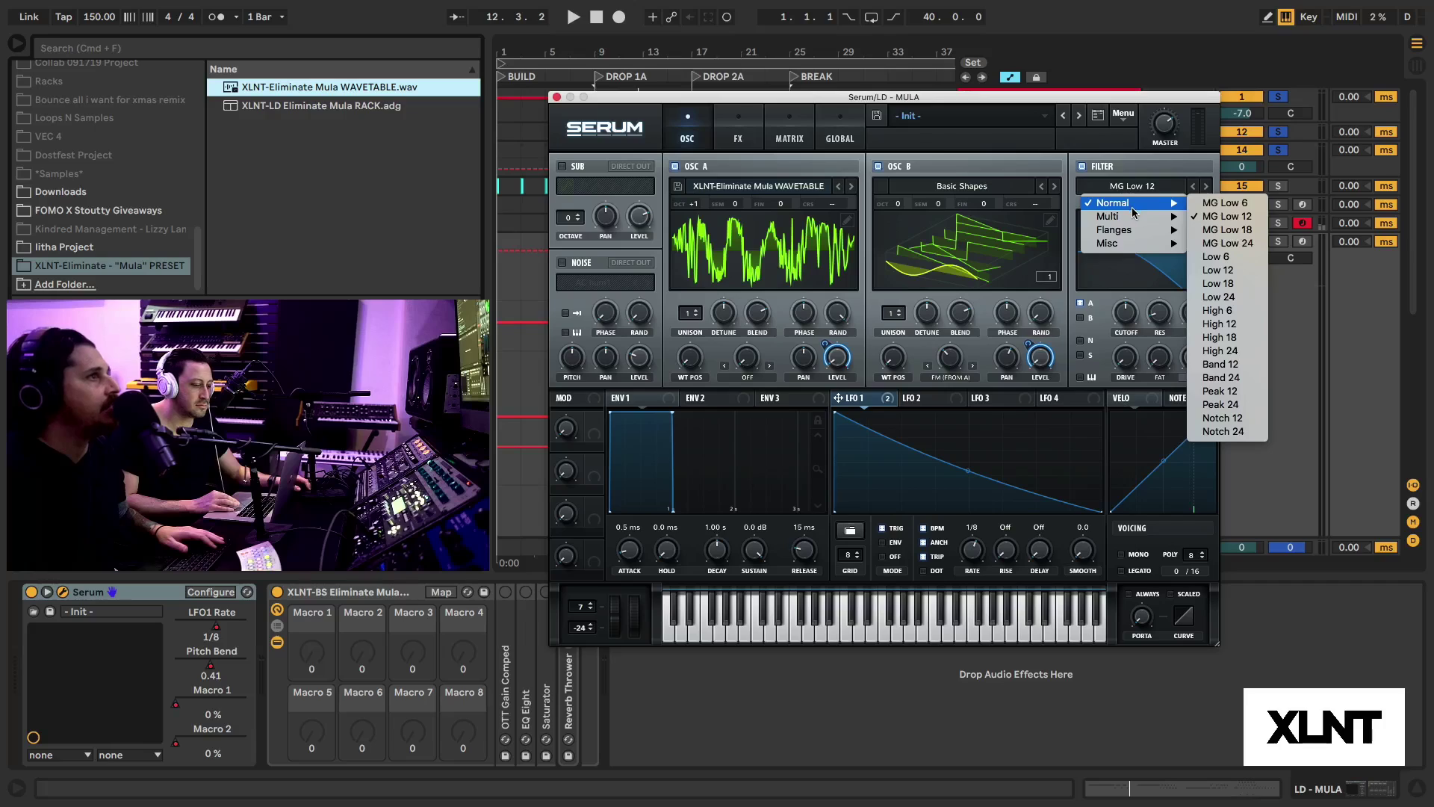
pyautogui.click(1227, 230)
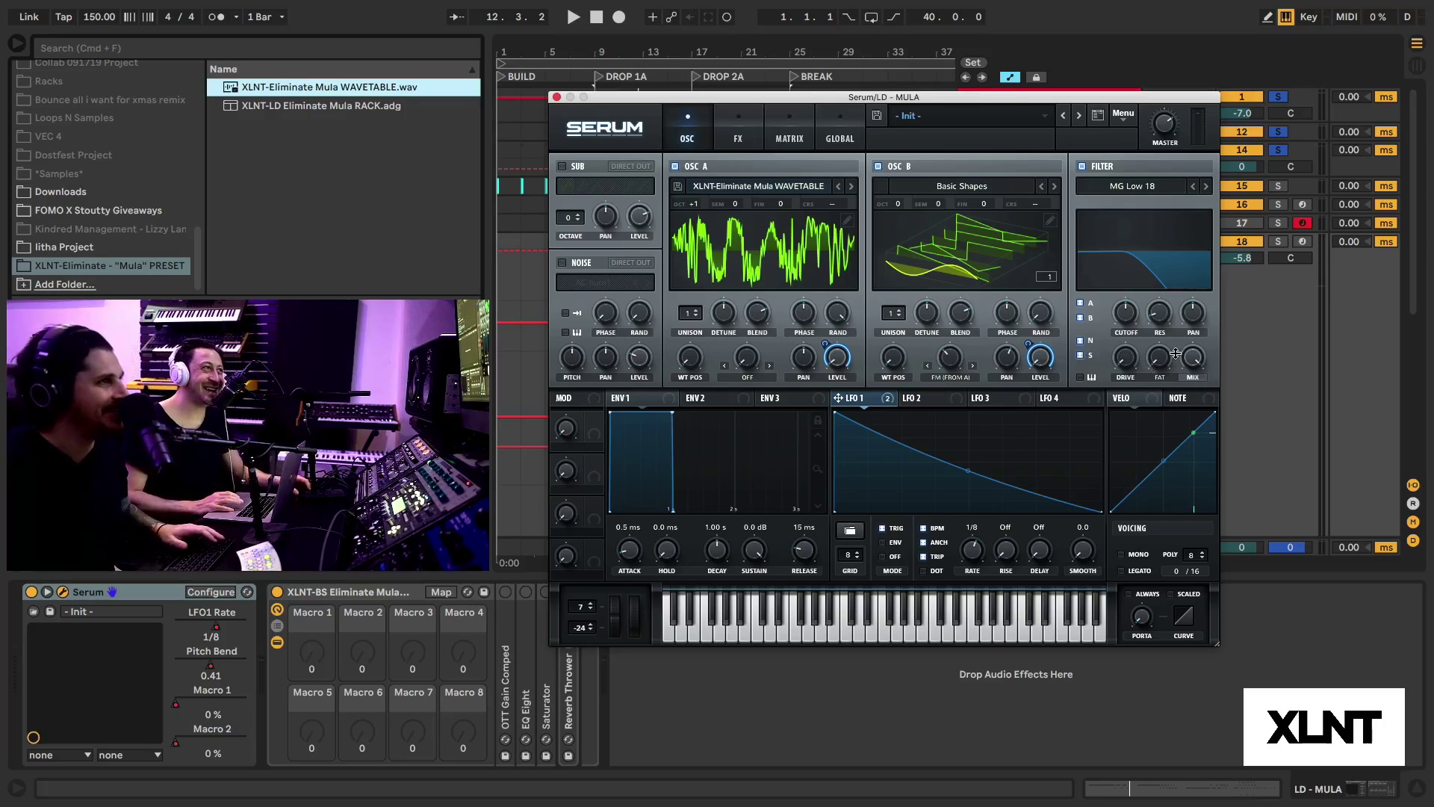
# Step: Lower the filter cutoff to its minimum, assign LFO 1 to the cutoff, and audition the drop
pyautogui.moveTo(1125, 312); pyautogui.dragTo(1125, 366)
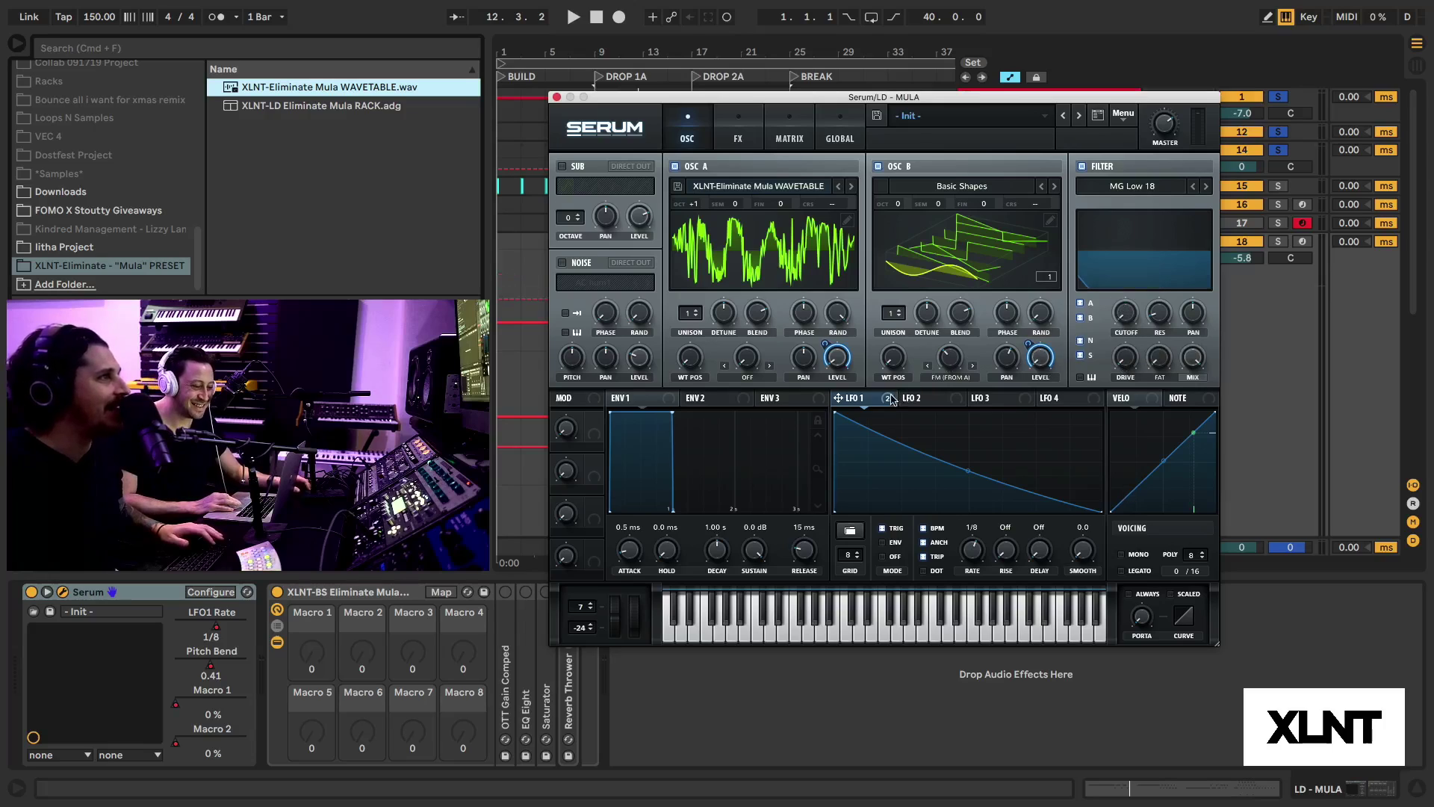
pyautogui.moveTo(888, 398); pyautogui.dragTo(1130, 313)
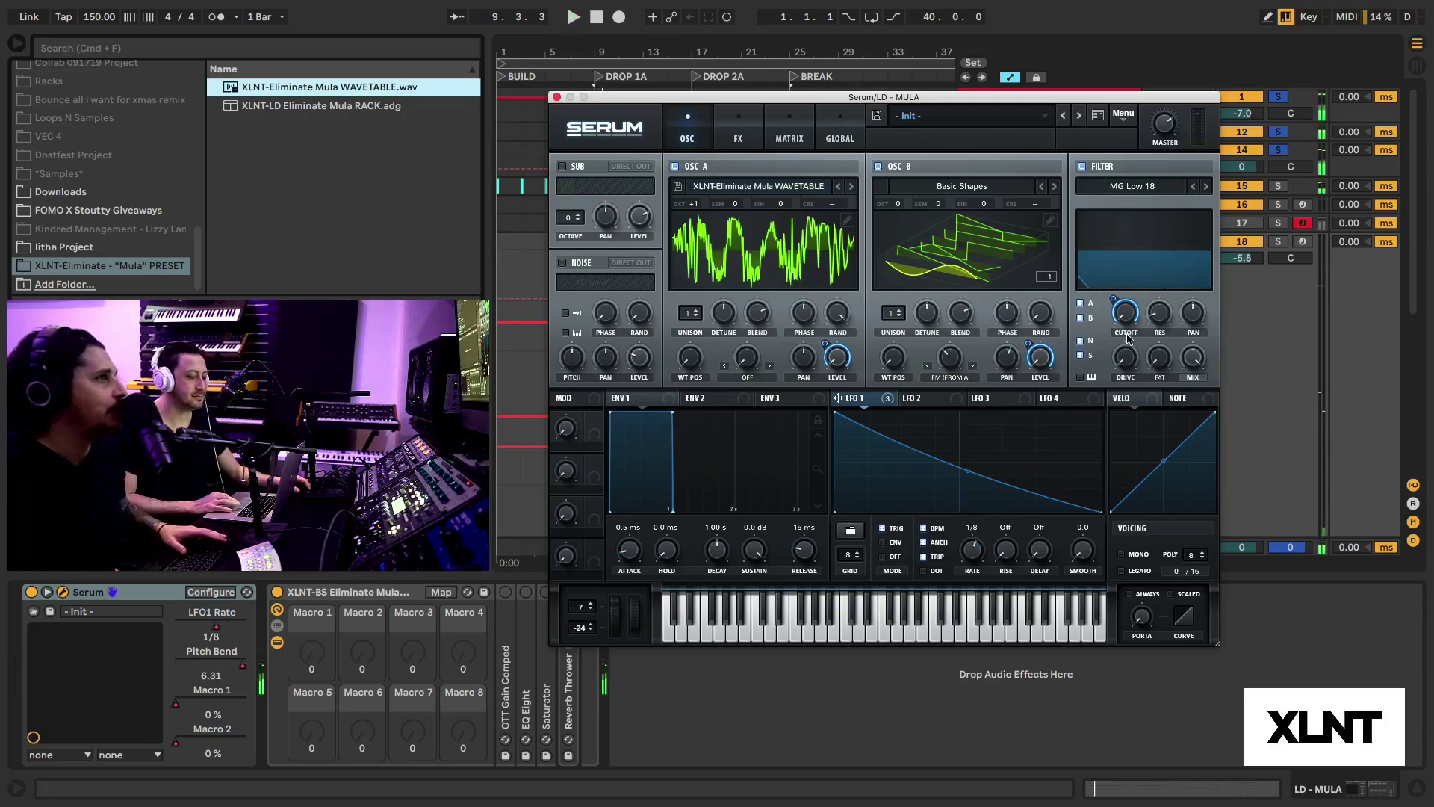
pyautogui.press('space')
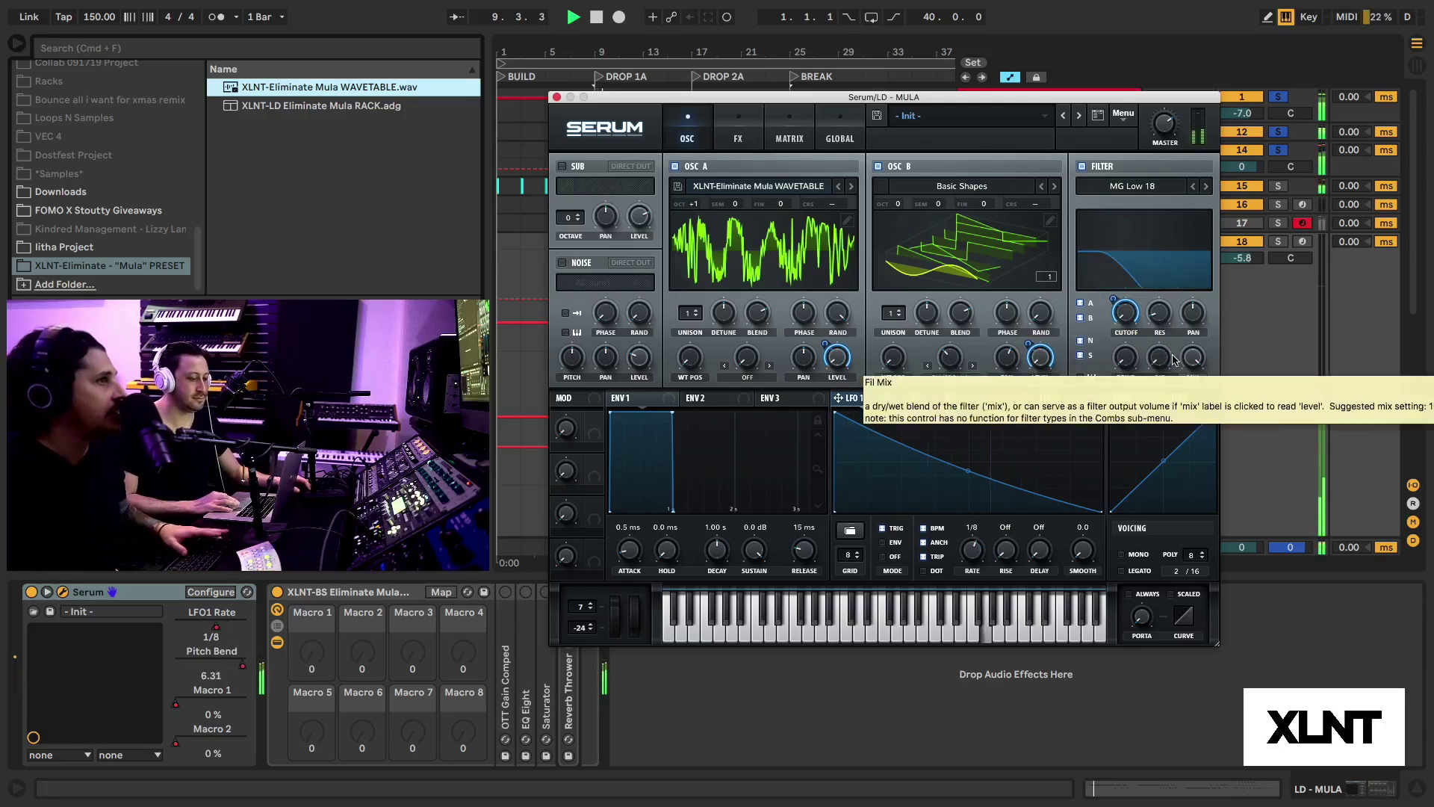
pyautogui.press('space')
pyautogui.press('space')
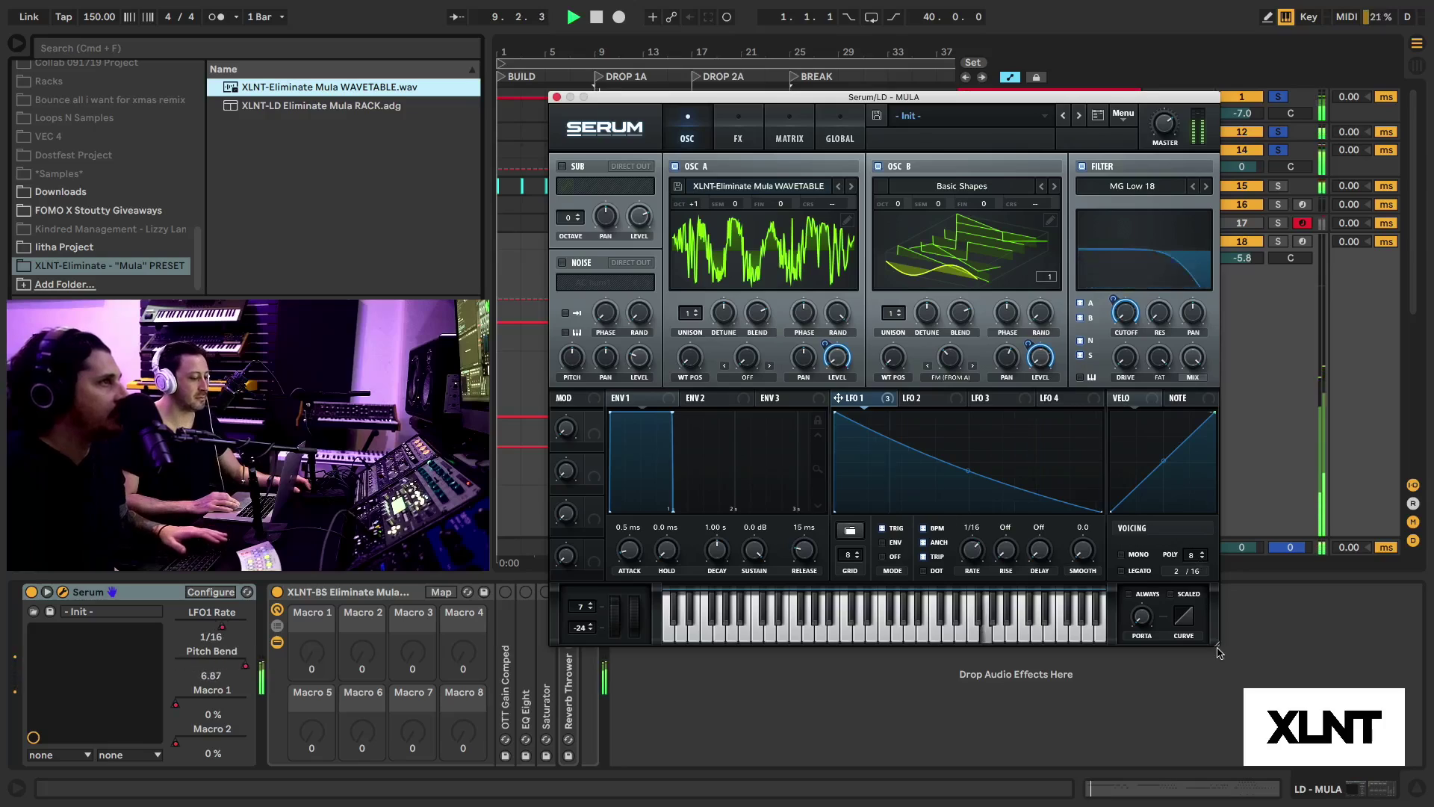
pyautogui.press('space')
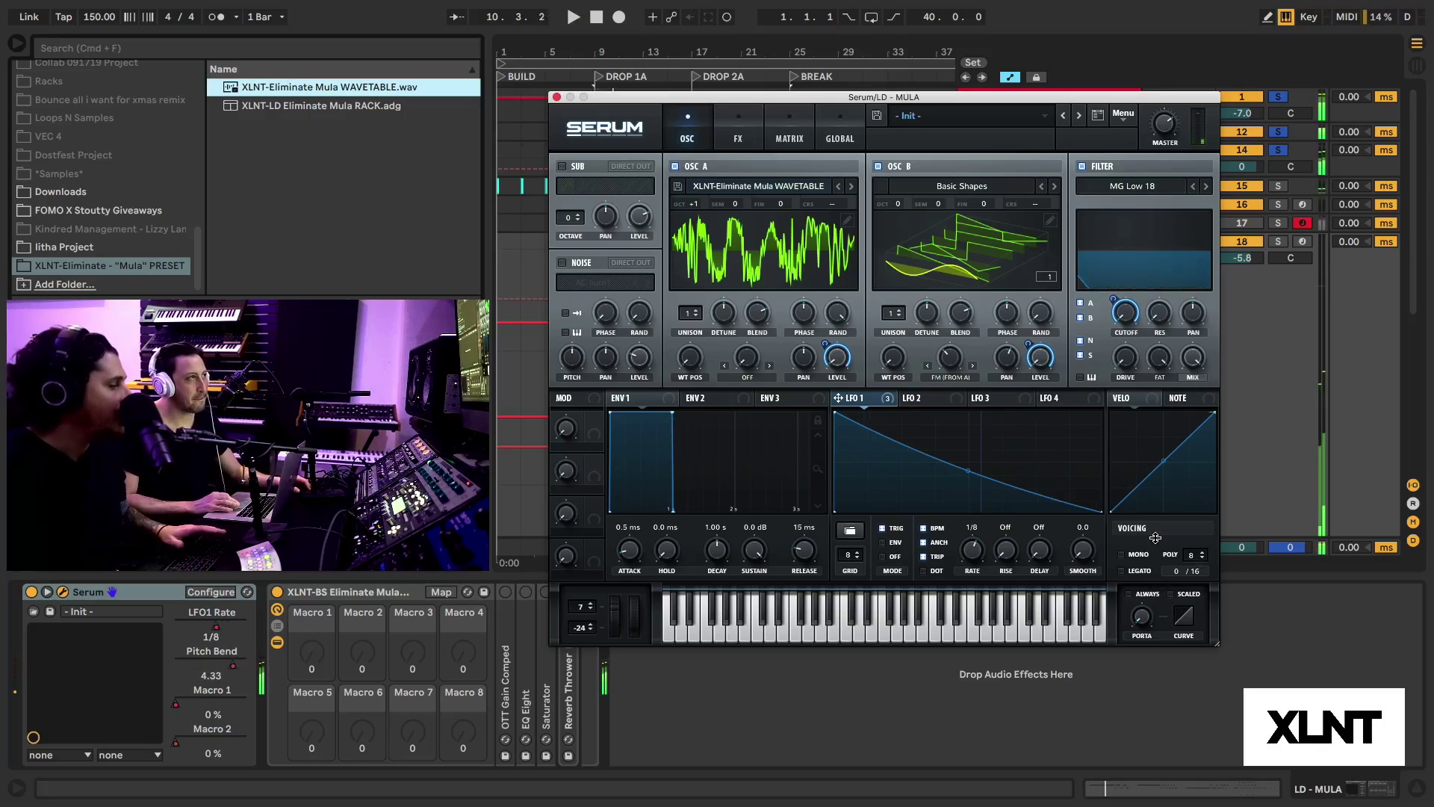
# Step: Switch Serum's voicing to mono and audition the drop
pyautogui.click(1120, 555)
pyautogui.press('space')
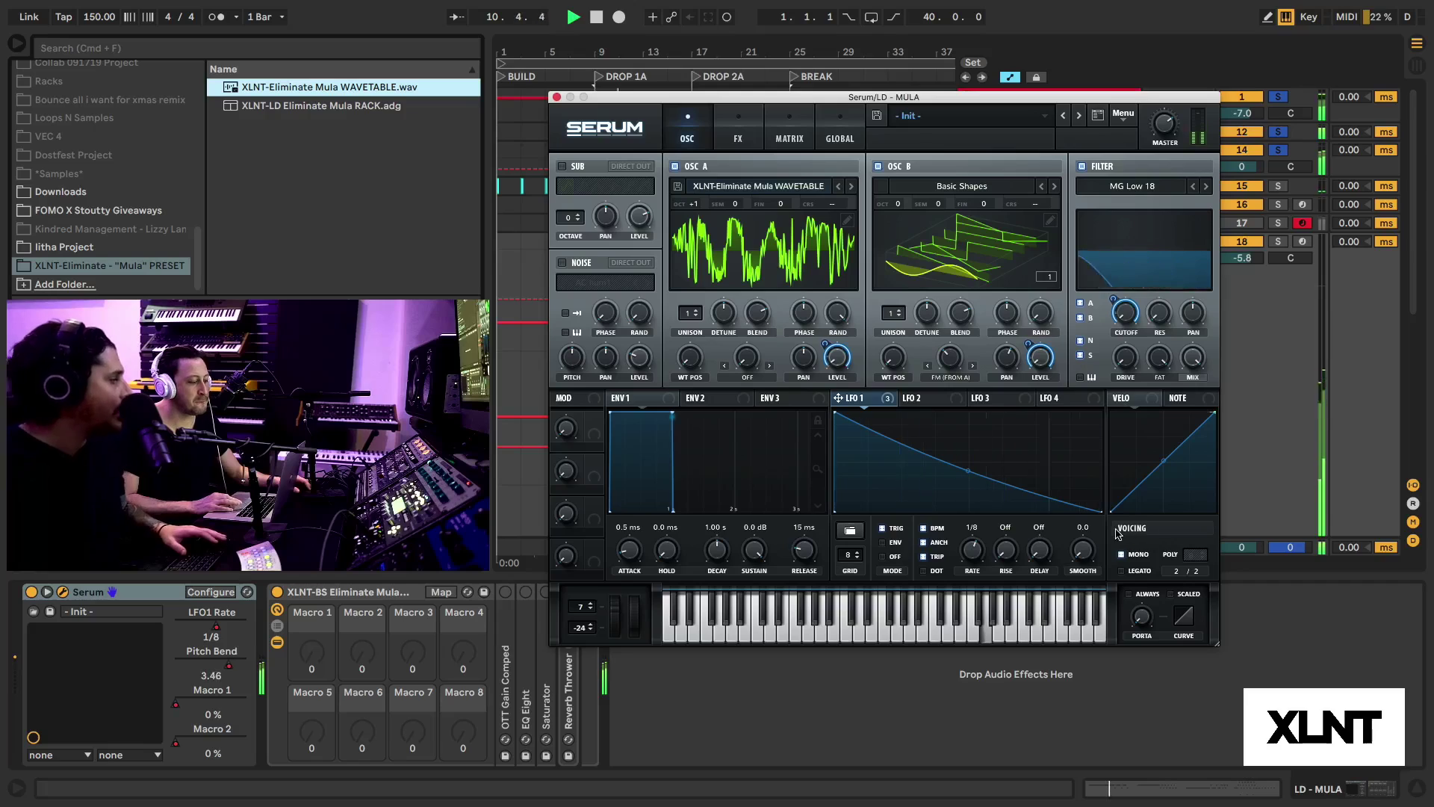
pyautogui.press('space')
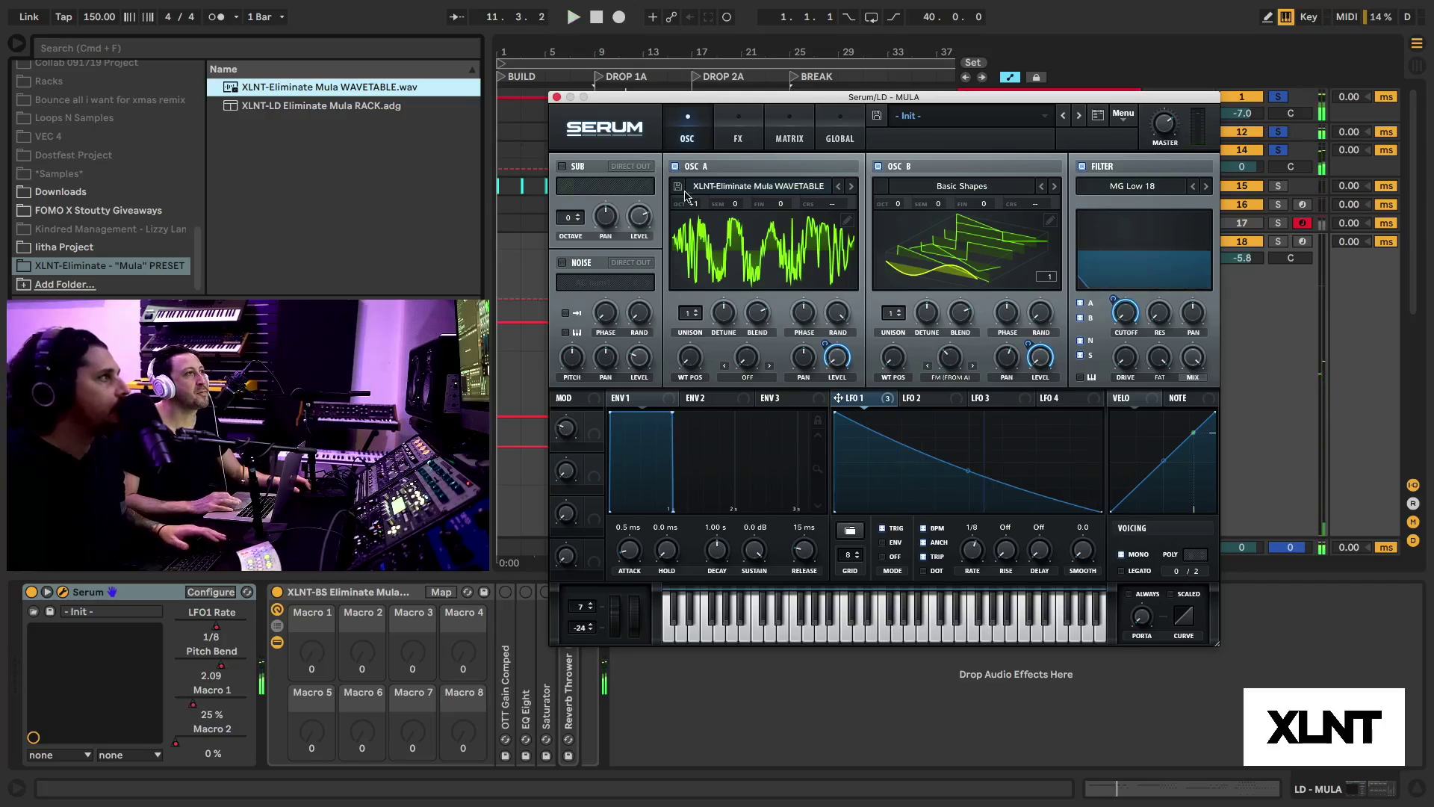
# Step: Turn on the sub oscillator with a triangle waveform and play the drop
pyautogui.click(561, 167)
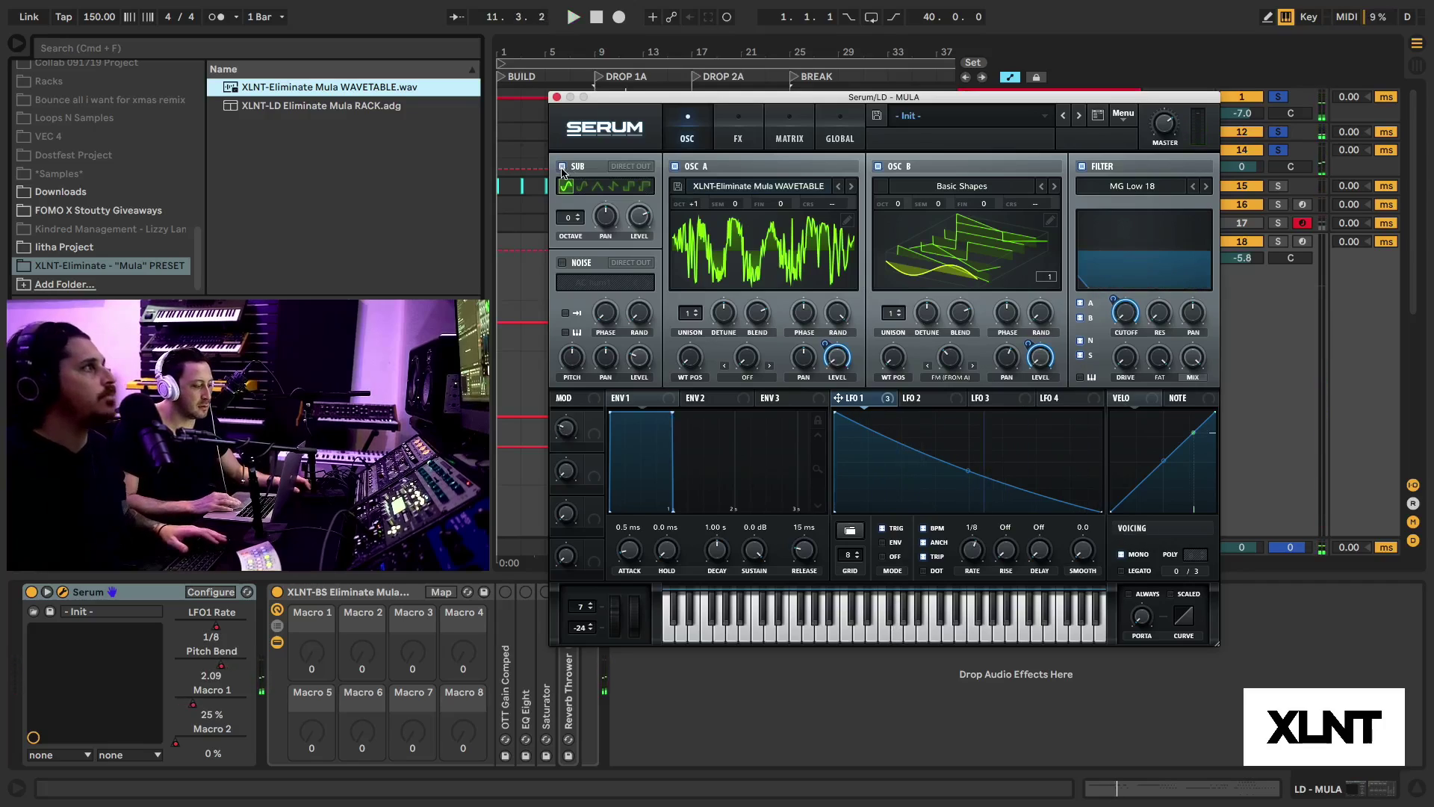
pyautogui.click(598, 188)
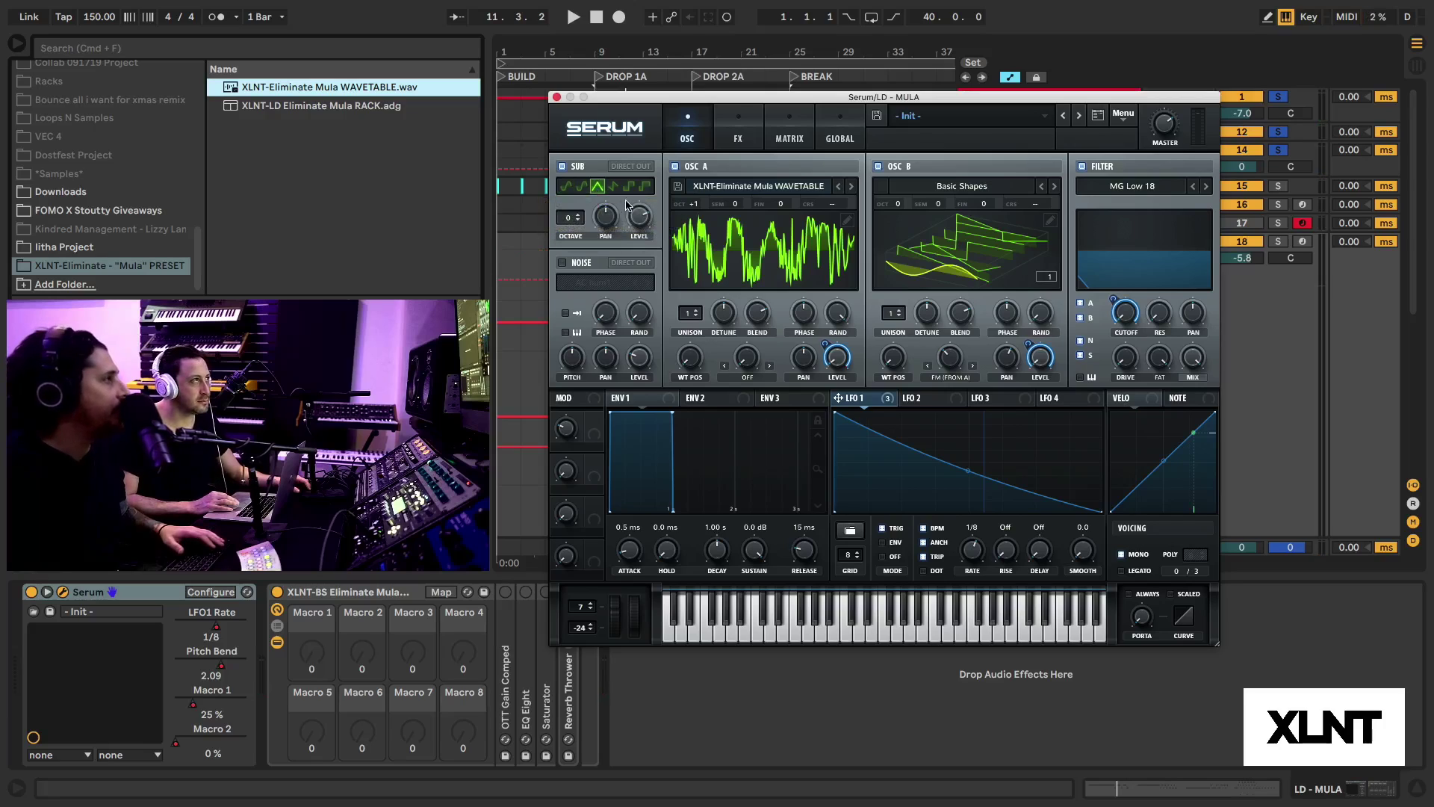
pyautogui.press('space')
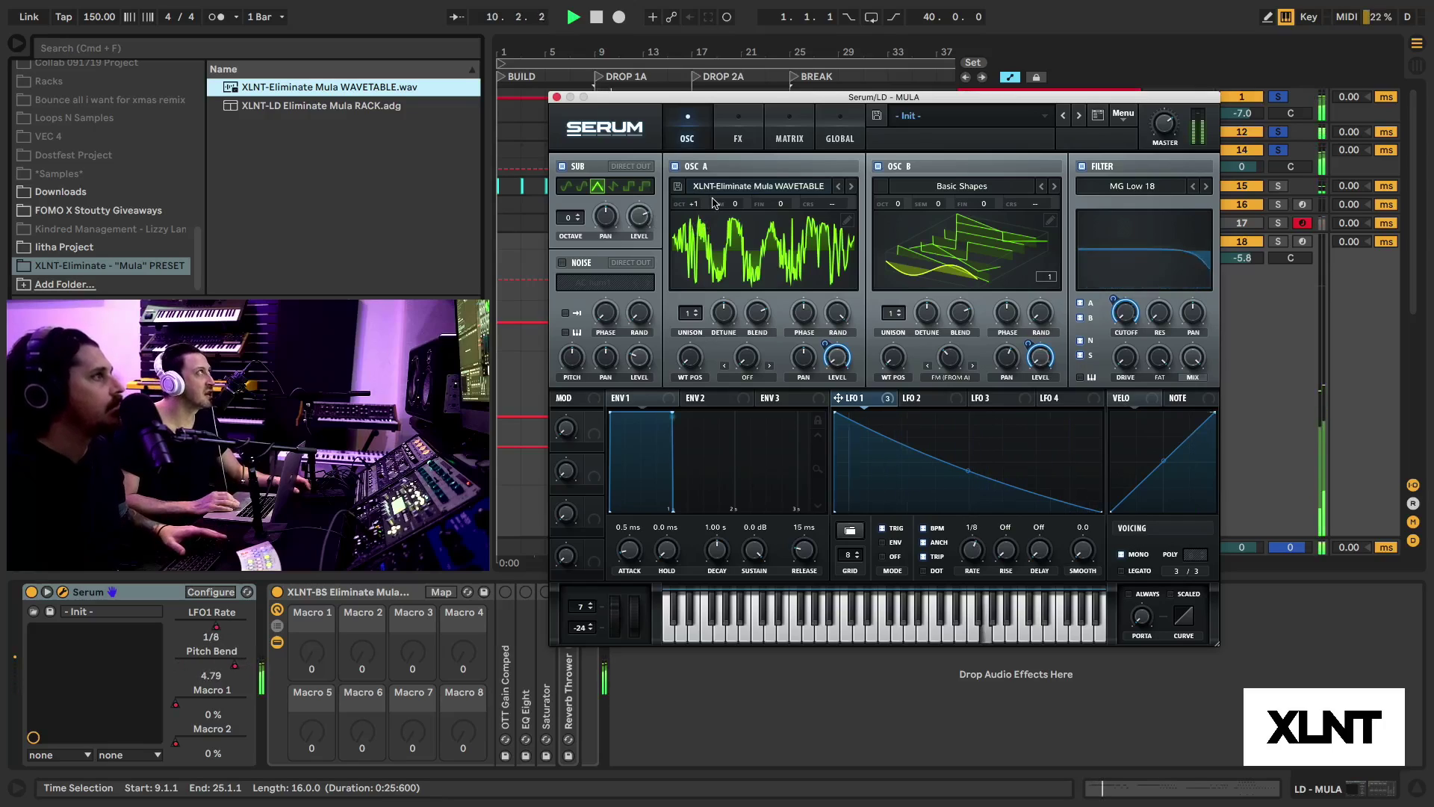
# Step: In Serum's effects, assign LFO 1 to the Dimension mix with an amount of about 69, and audition the drop
pyautogui.click(751, 135)
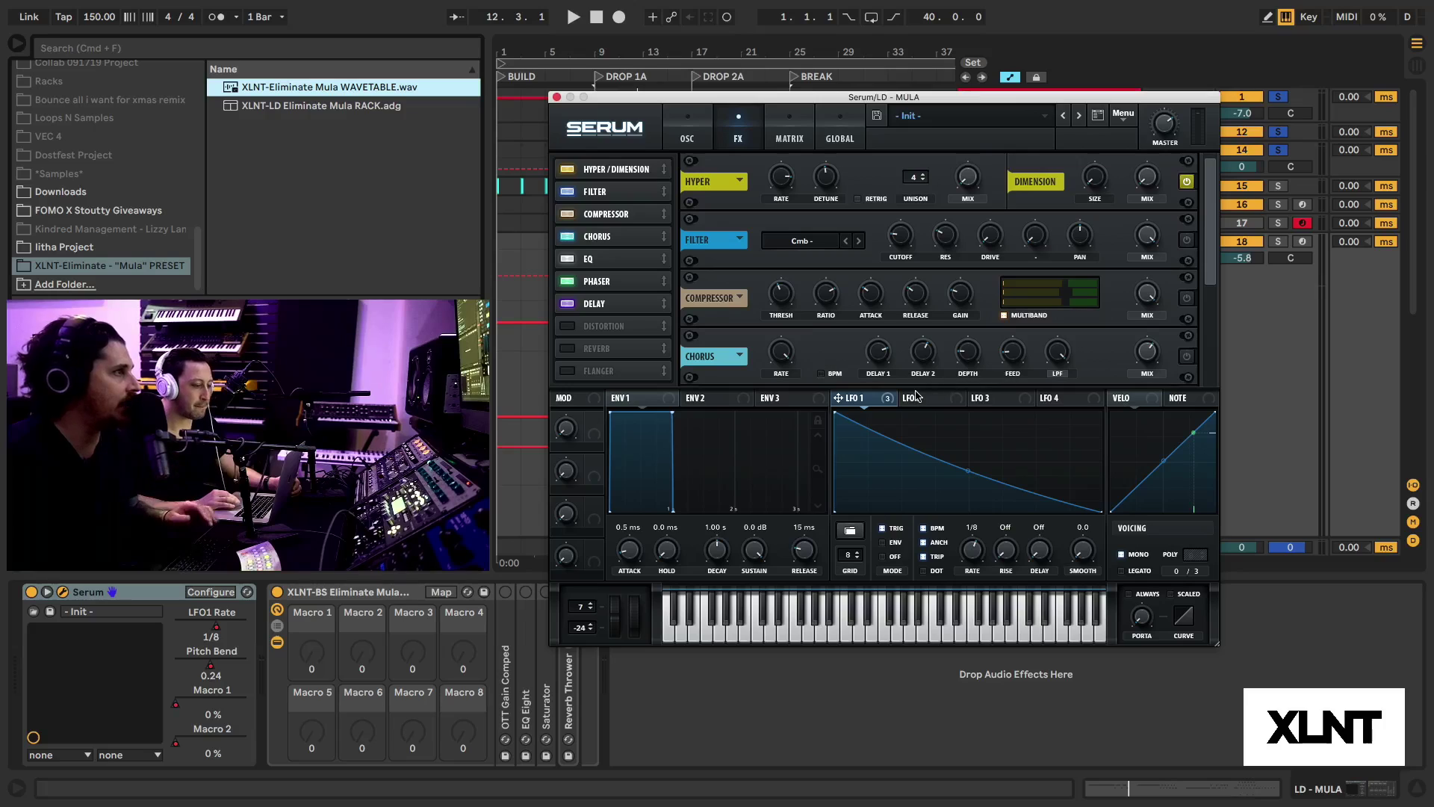
pyautogui.moveTo(889, 402); pyautogui.dragTo(1133, 185)
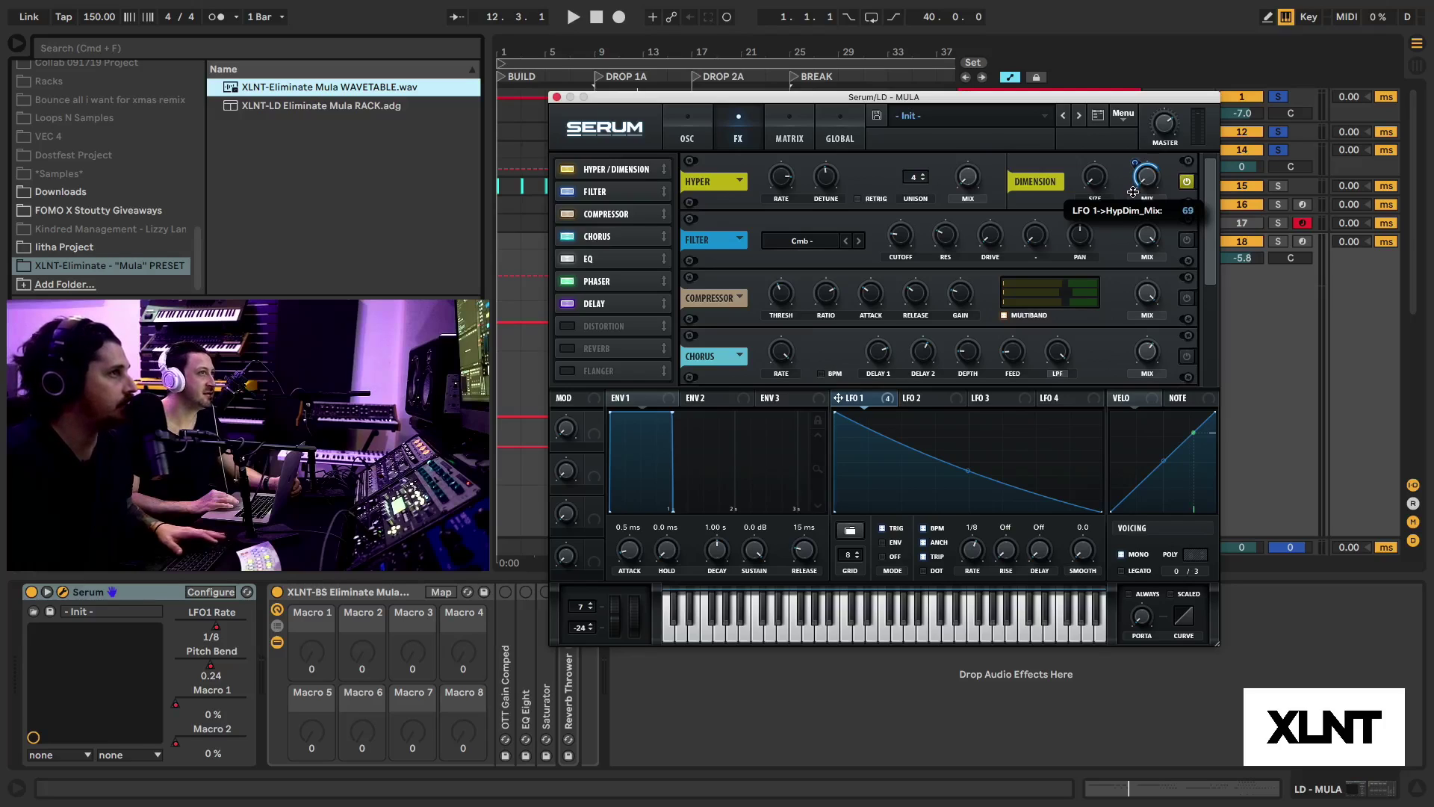
pyautogui.press('space')
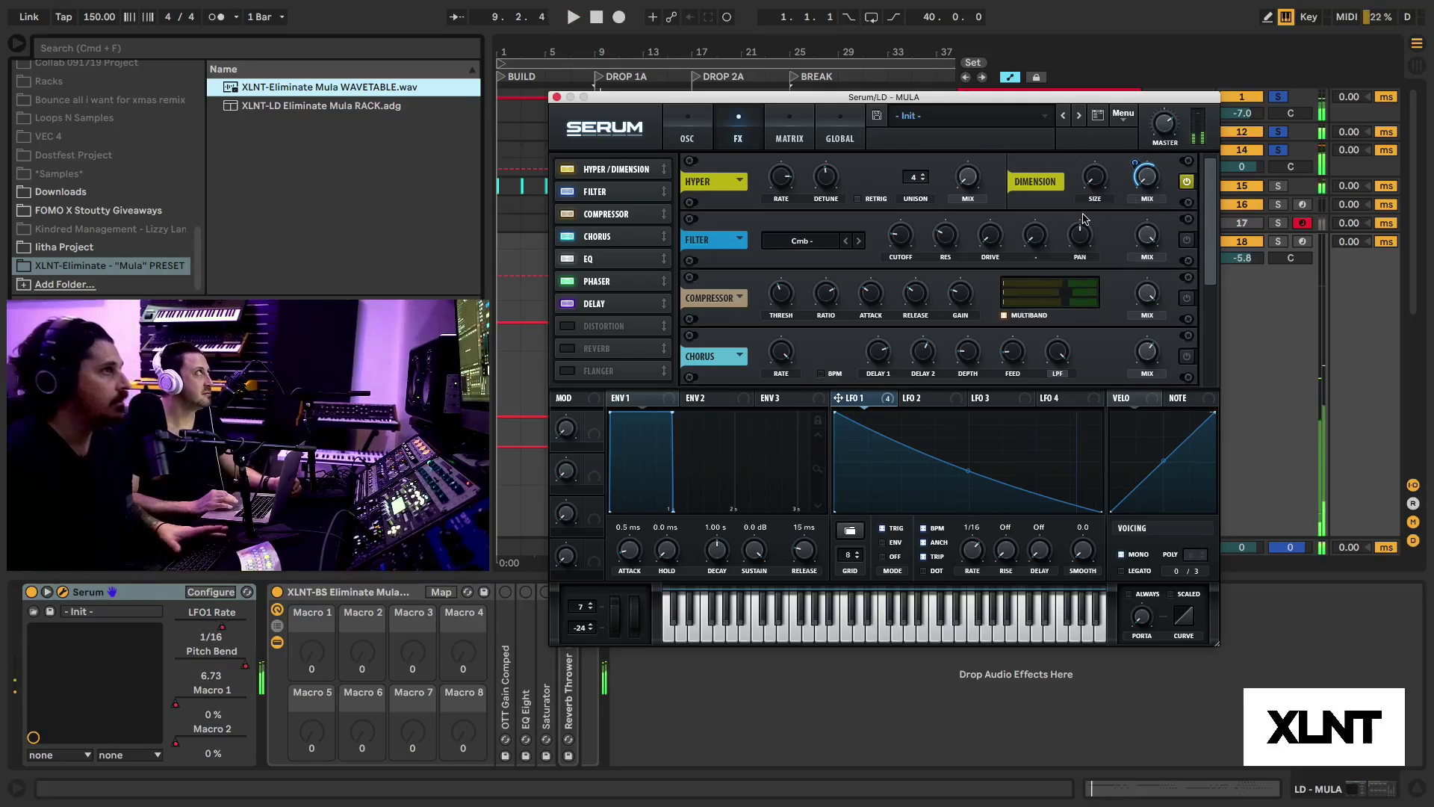
pyautogui.press('space')
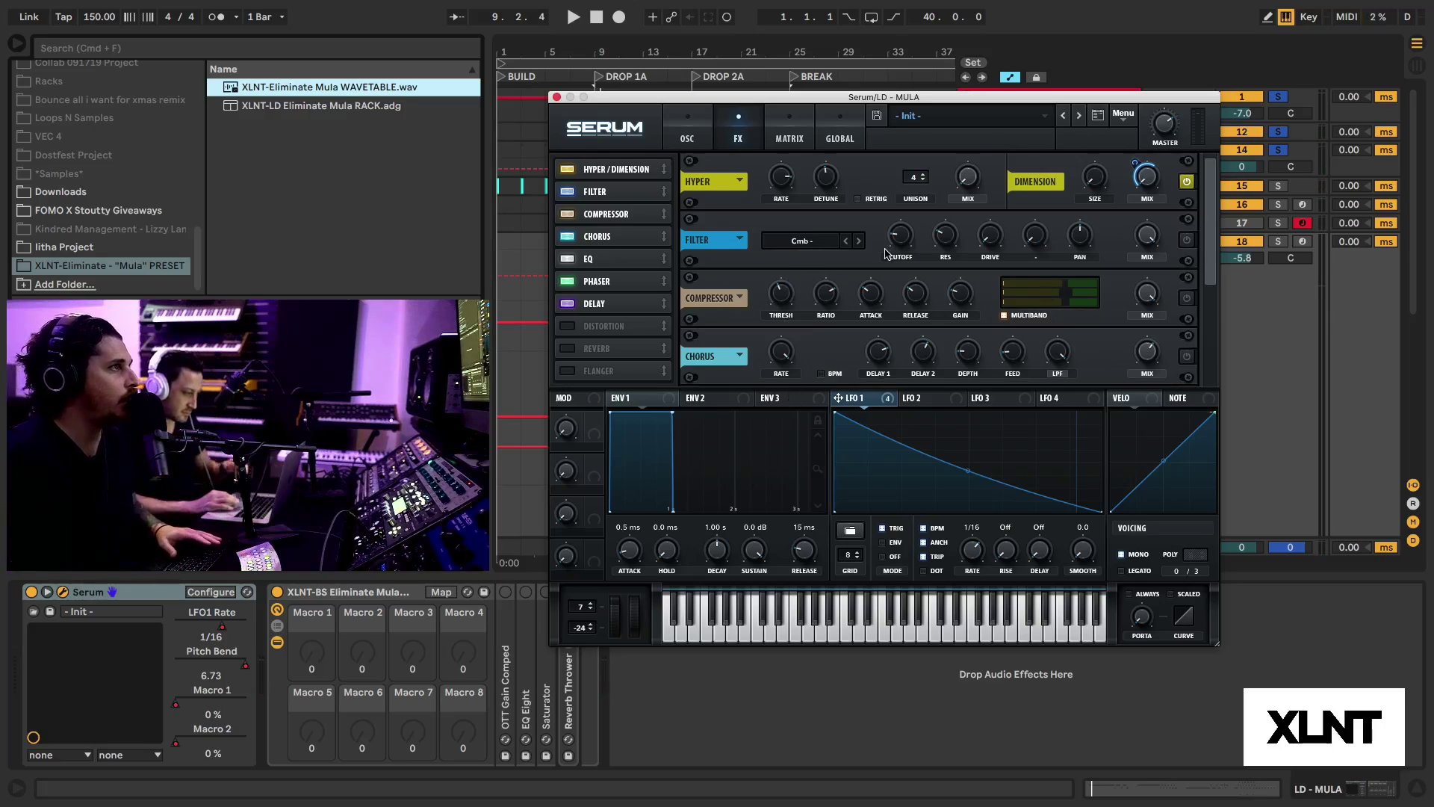
# Step: Turn on the Cmb - filter effect, assign LFO 1 to its resonance, and audition the drop
pyautogui.click(1184, 241)
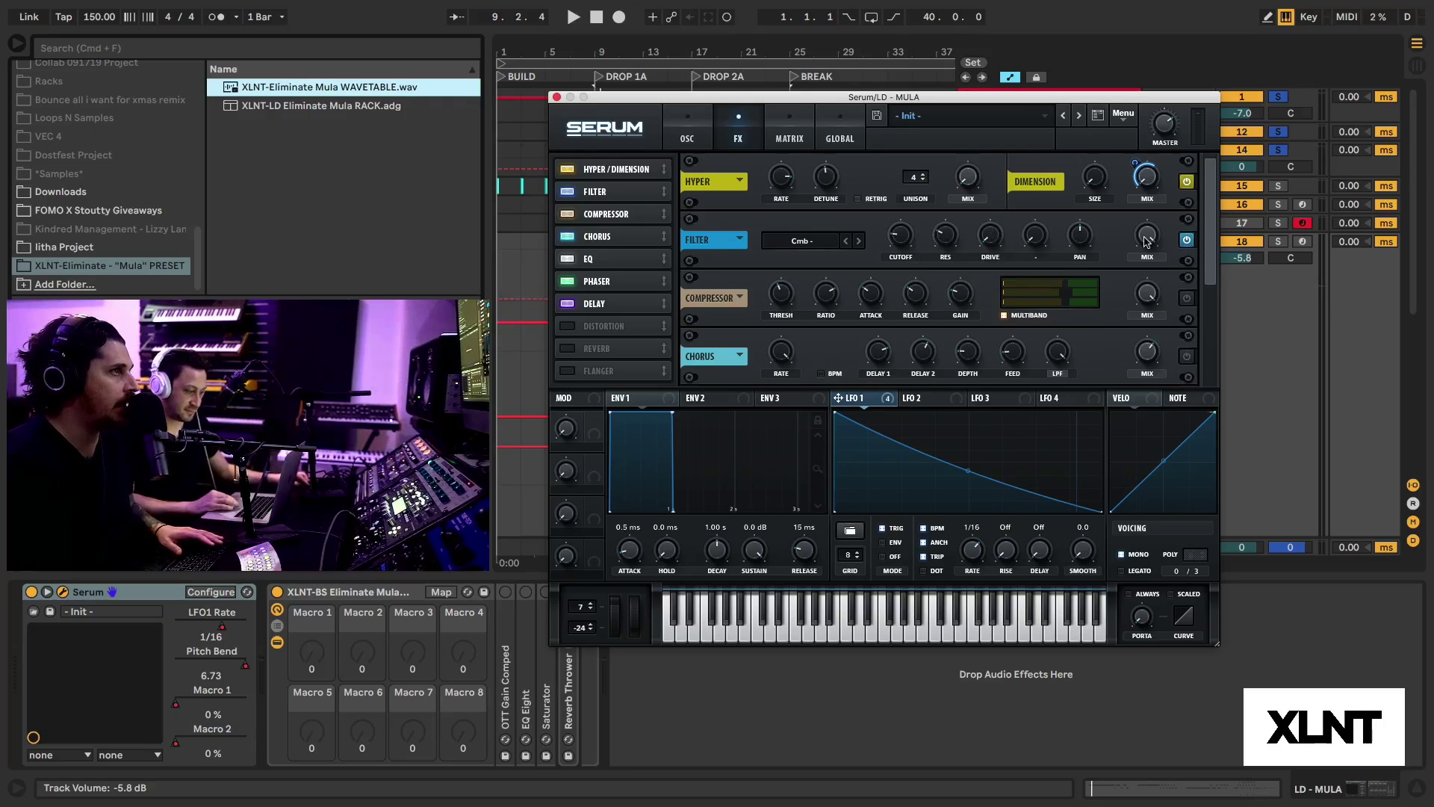
pyautogui.moveTo(902, 409); pyautogui.dragTo(934, 228)
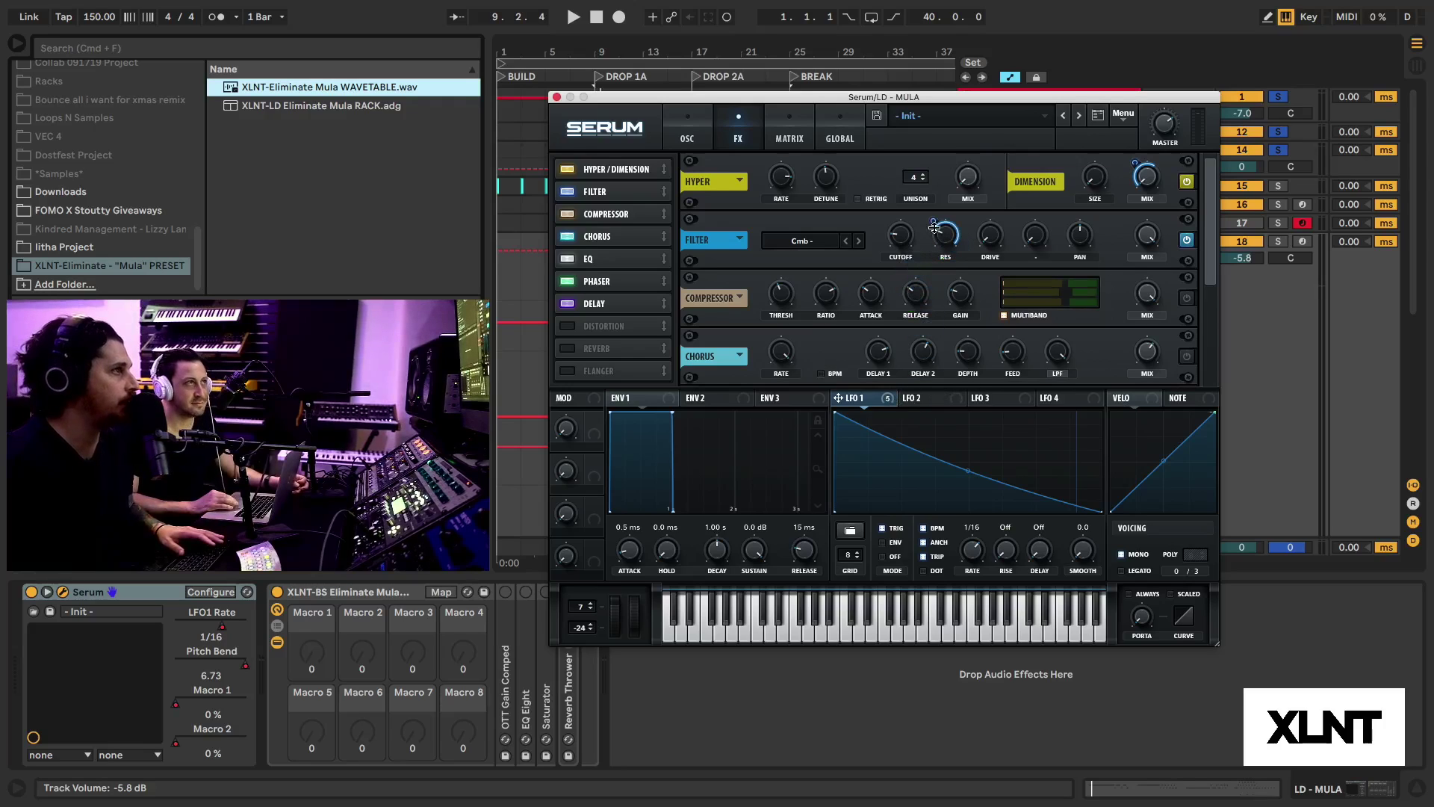
pyautogui.press('space')
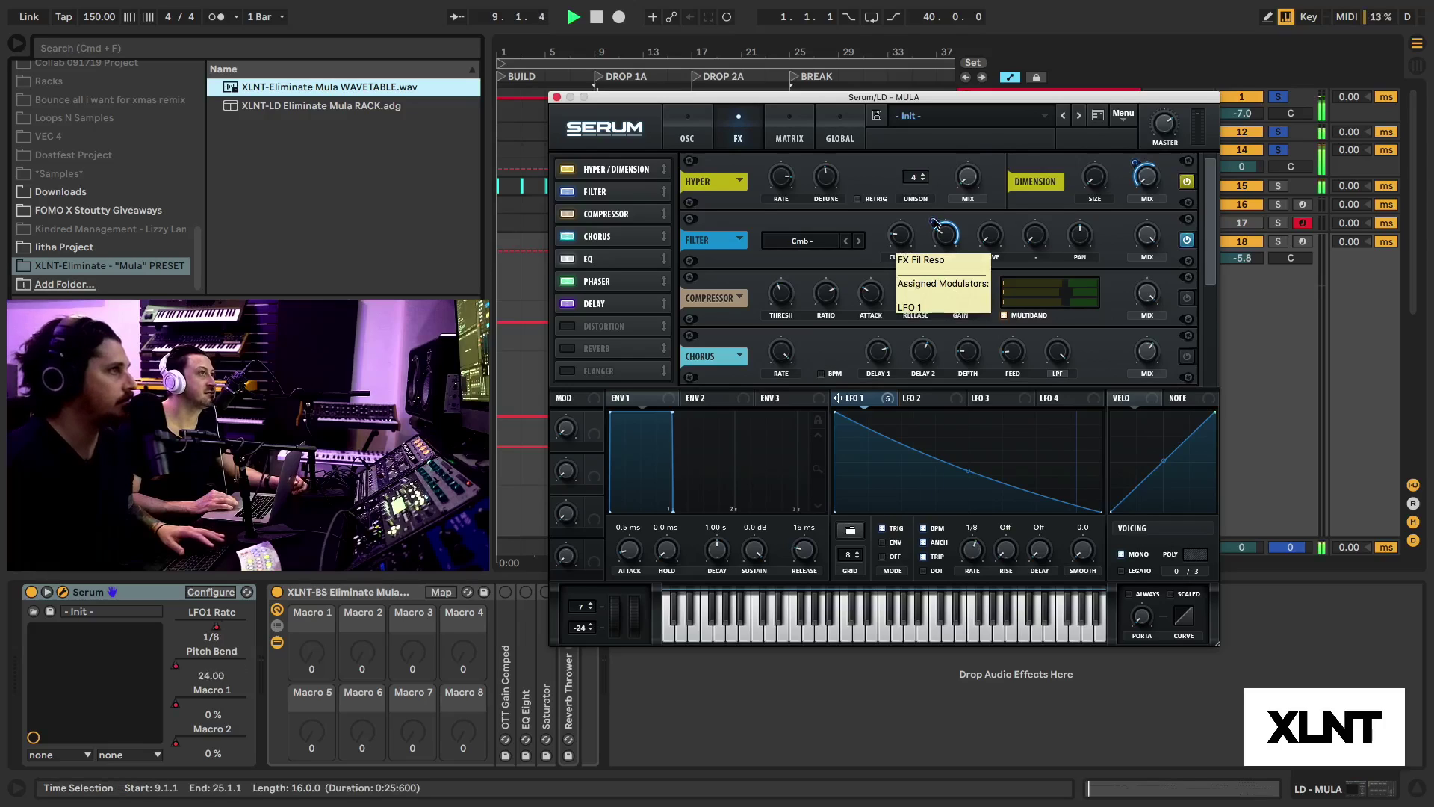
pyautogui.moveTo(935, 237)
pyautogui.moveTo(935, 233); pyautogui.dragTo(936, 236)
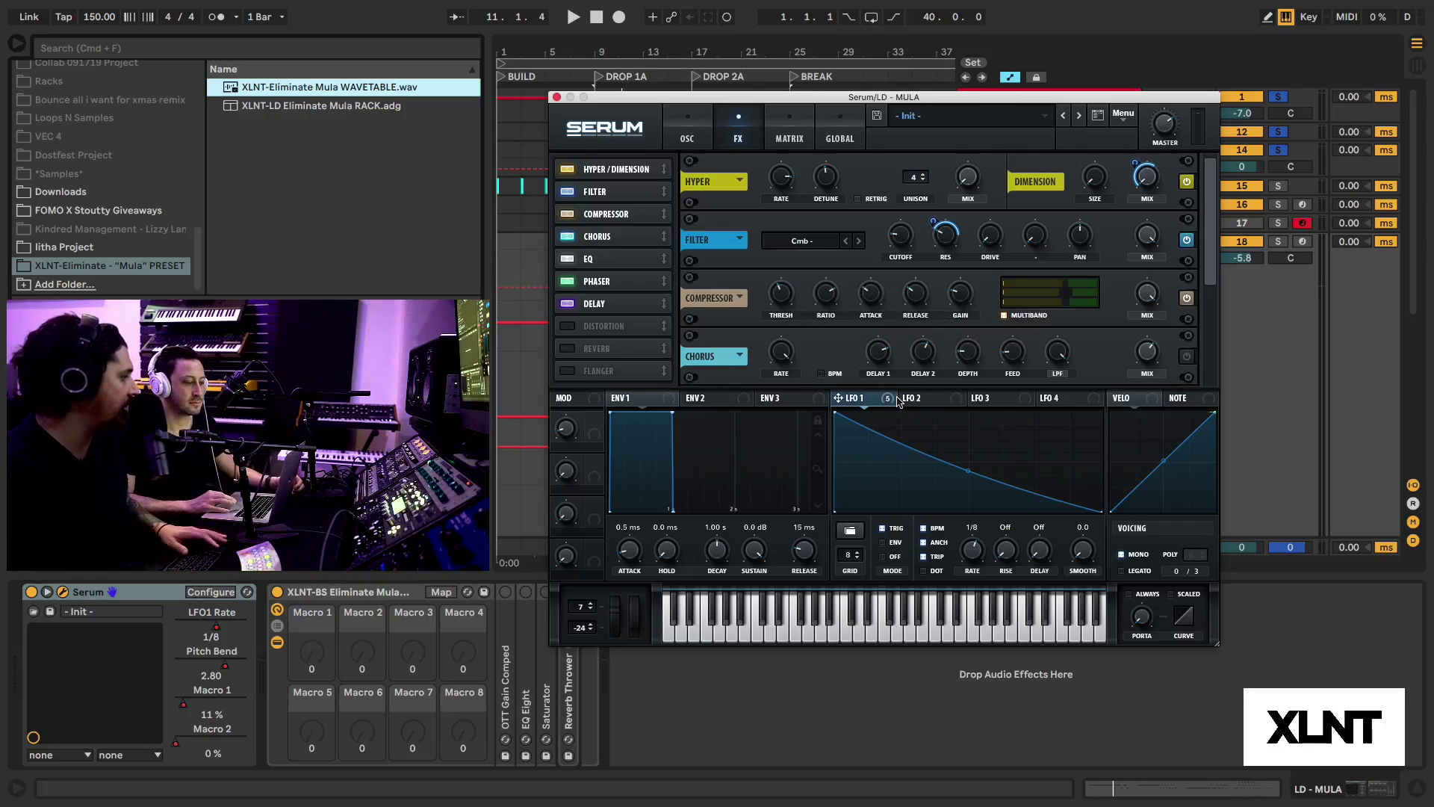
# Step: Audition the drop with the multiband compressor effect on
pyautogui.moveTo(898, 401)
pyautogui.press('space')
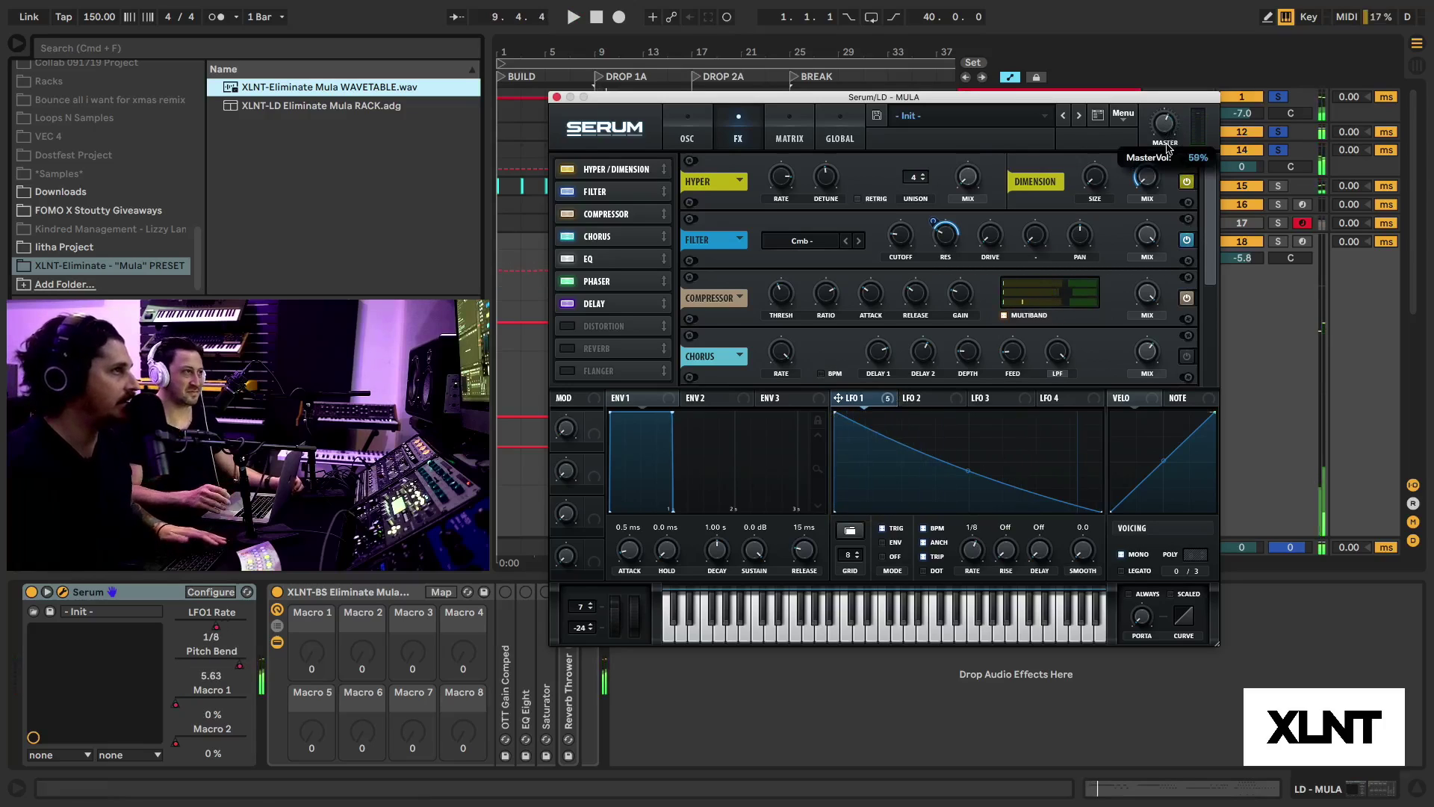
pyautogui.press('space')
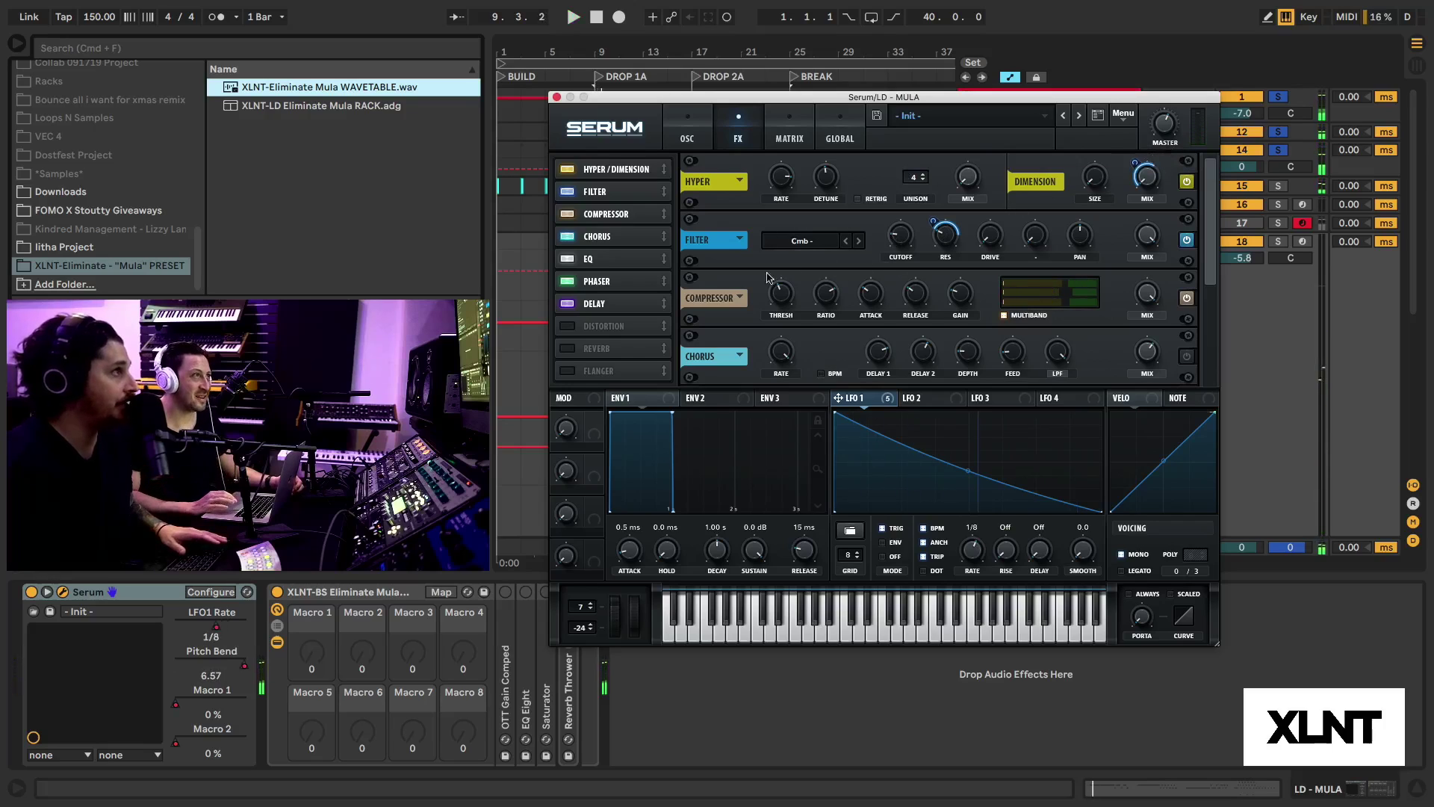
# Step: Turn on the chorus effect, review its rate, delay, depth and feedback settings, and switch its filter to HPF
pyautogui.moveTo(1207, 250); pyautogui.dragTo(1208, 284)
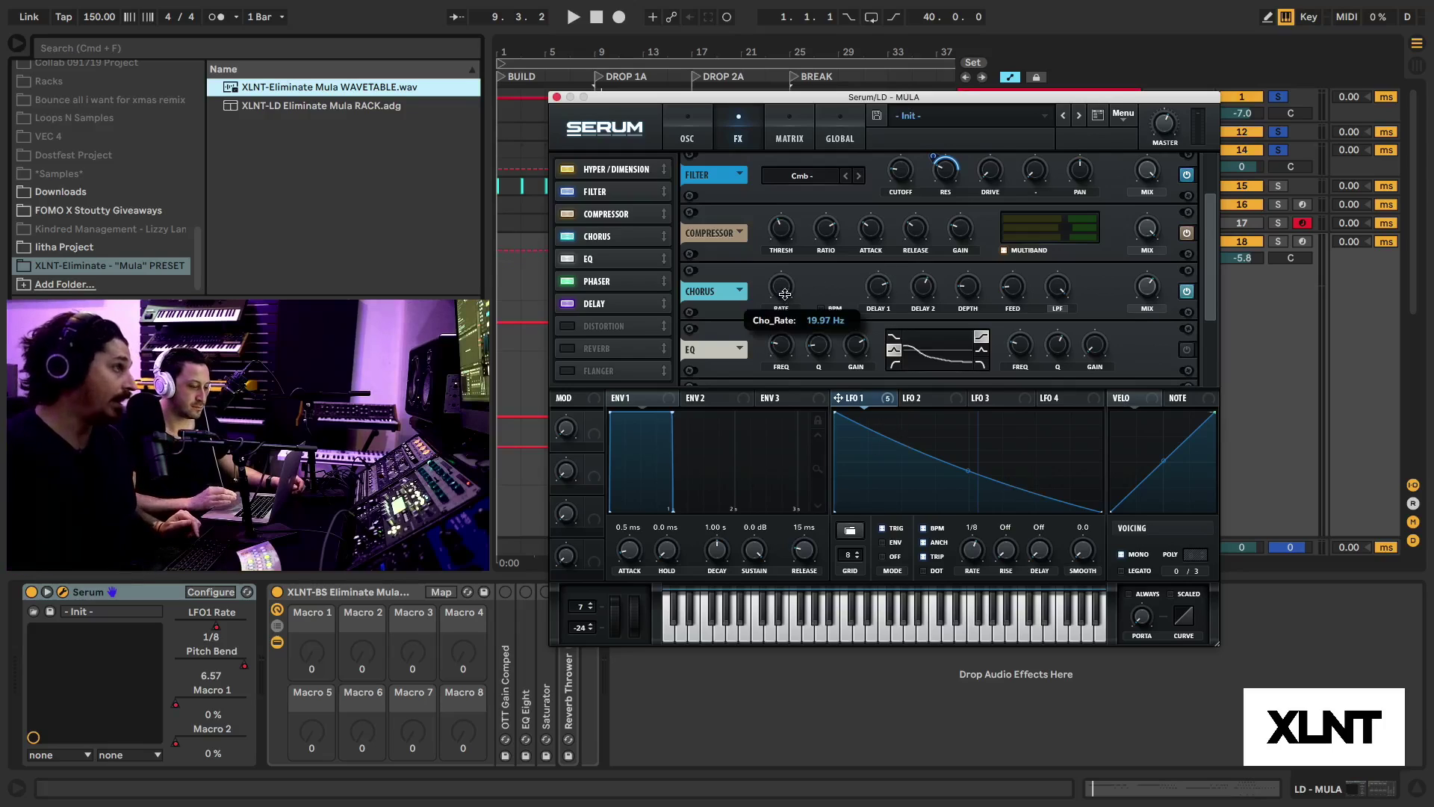
pyautogui.moveTo(879, 288)
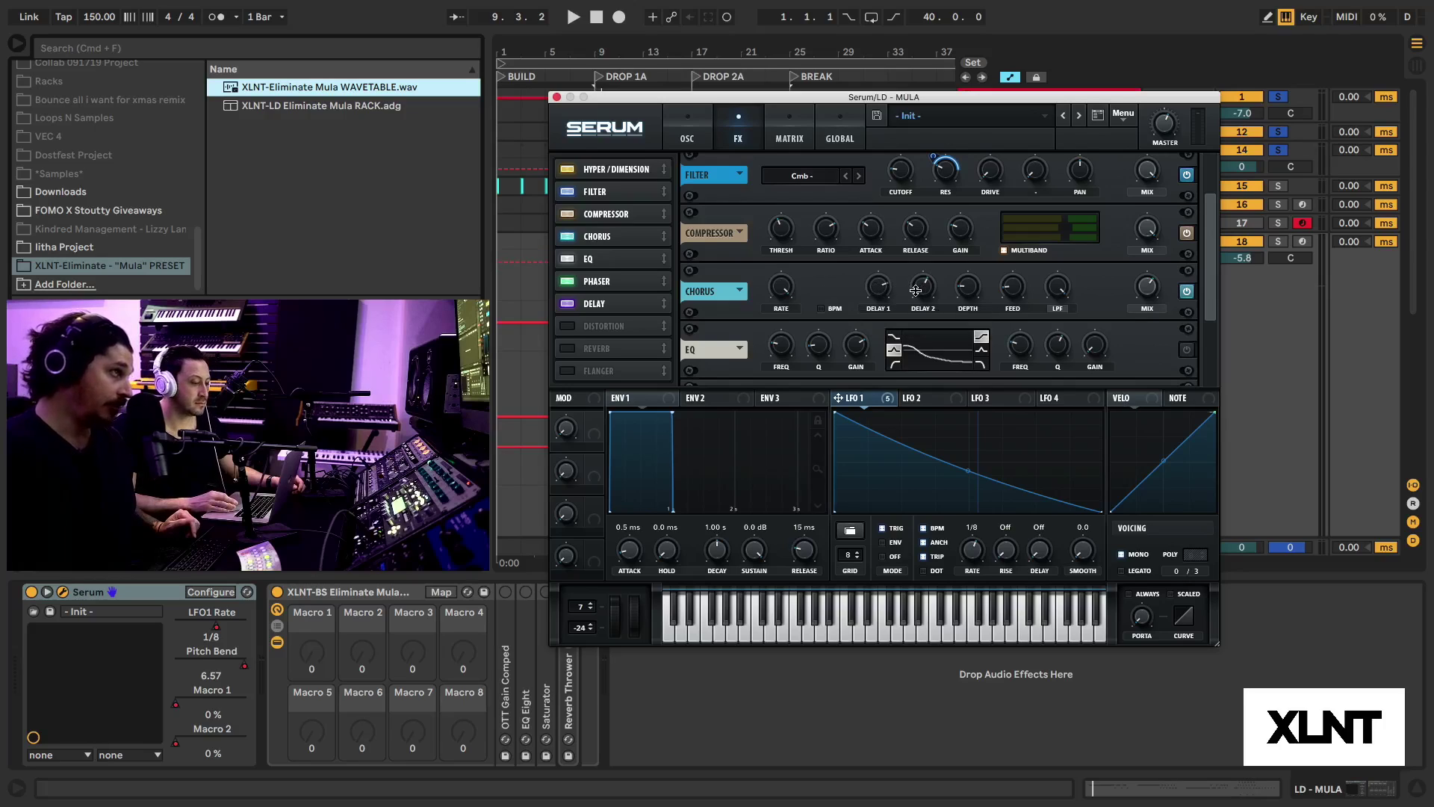
pyautogui.moveTo(968, 285)
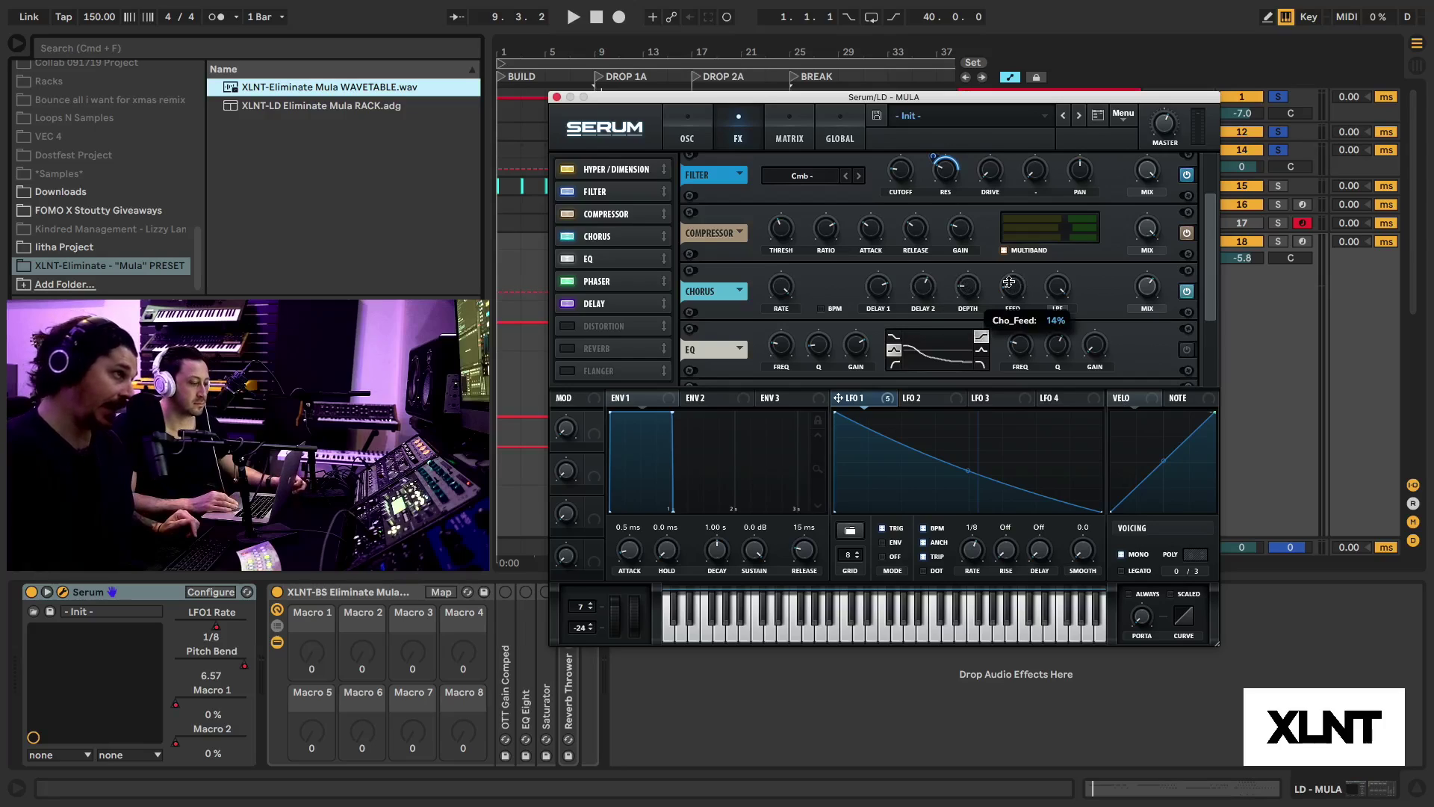
pyautogui.moveTo(1063, 281)
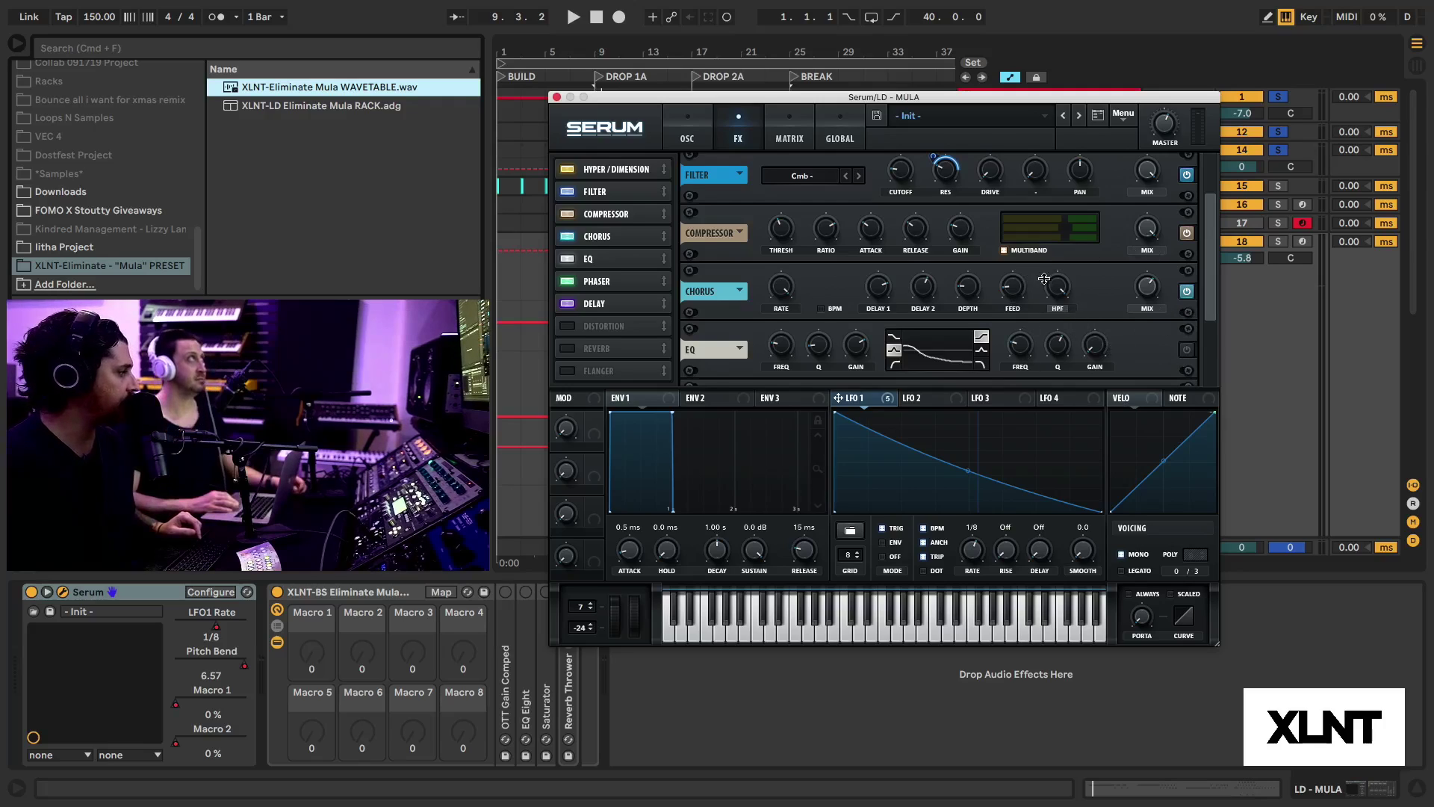
# Step: Assign LFO 1 to the chorus Delay 1 and Delay 2, with an amount of about 48 on Delay 2, and audition the drop
pyautogui.moveTo(886, 396); pyautogui.dragTo(860, 324)
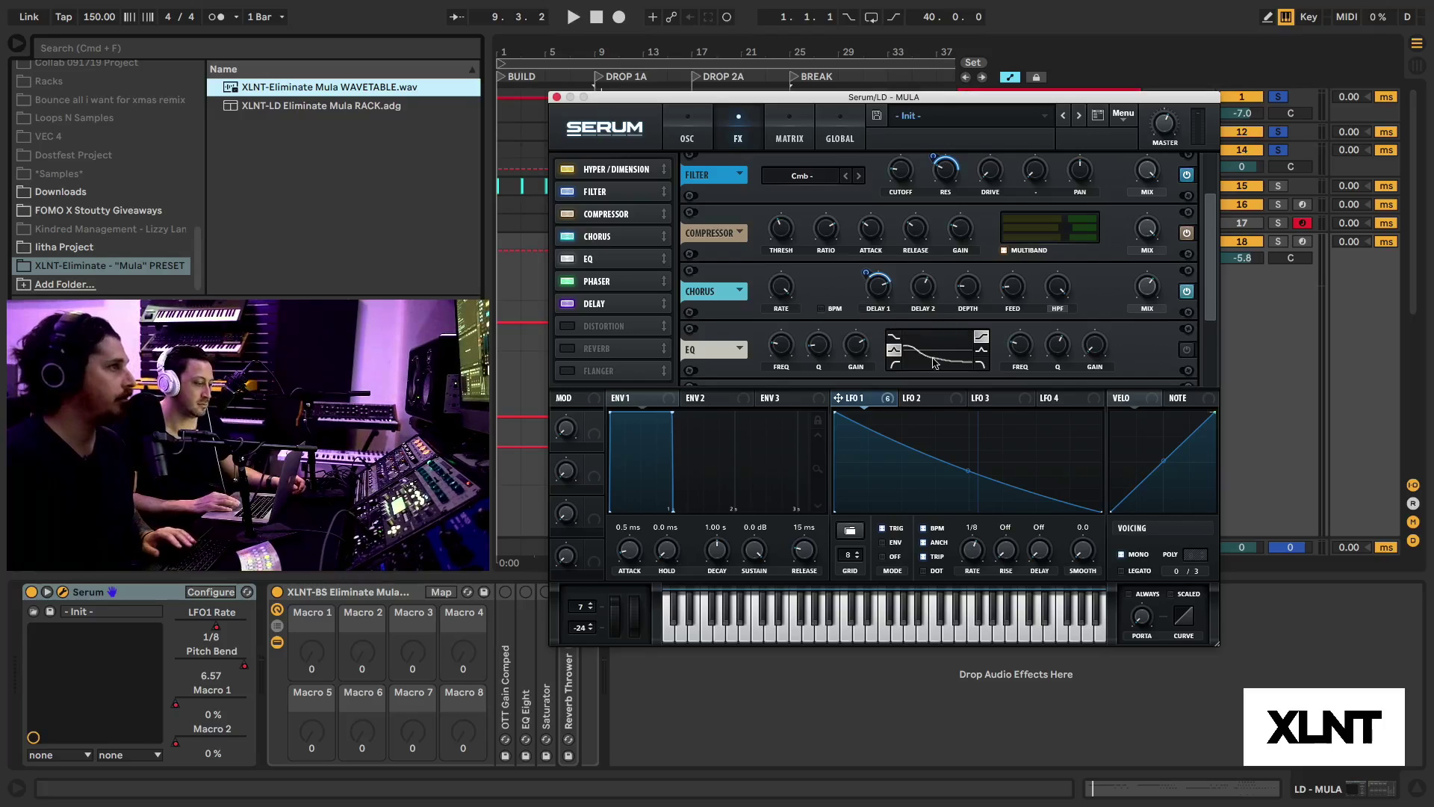
pyautogui.moveTo(838, 397); pyautogui.dragTo(911, 277)
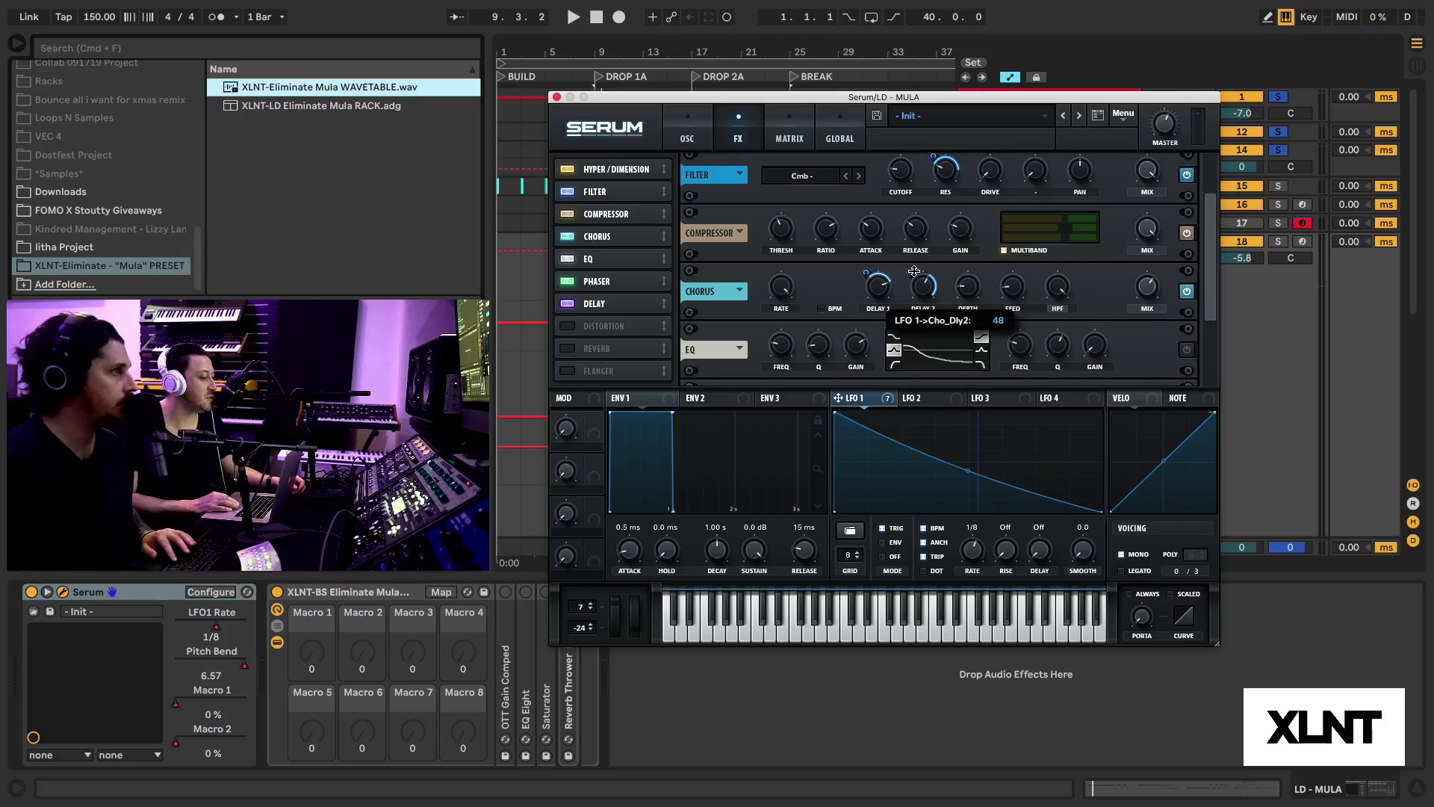
pyautogui.moveTo(913, 271); pyautogui.dragTo(914, 271)
pyautogui.press('space')
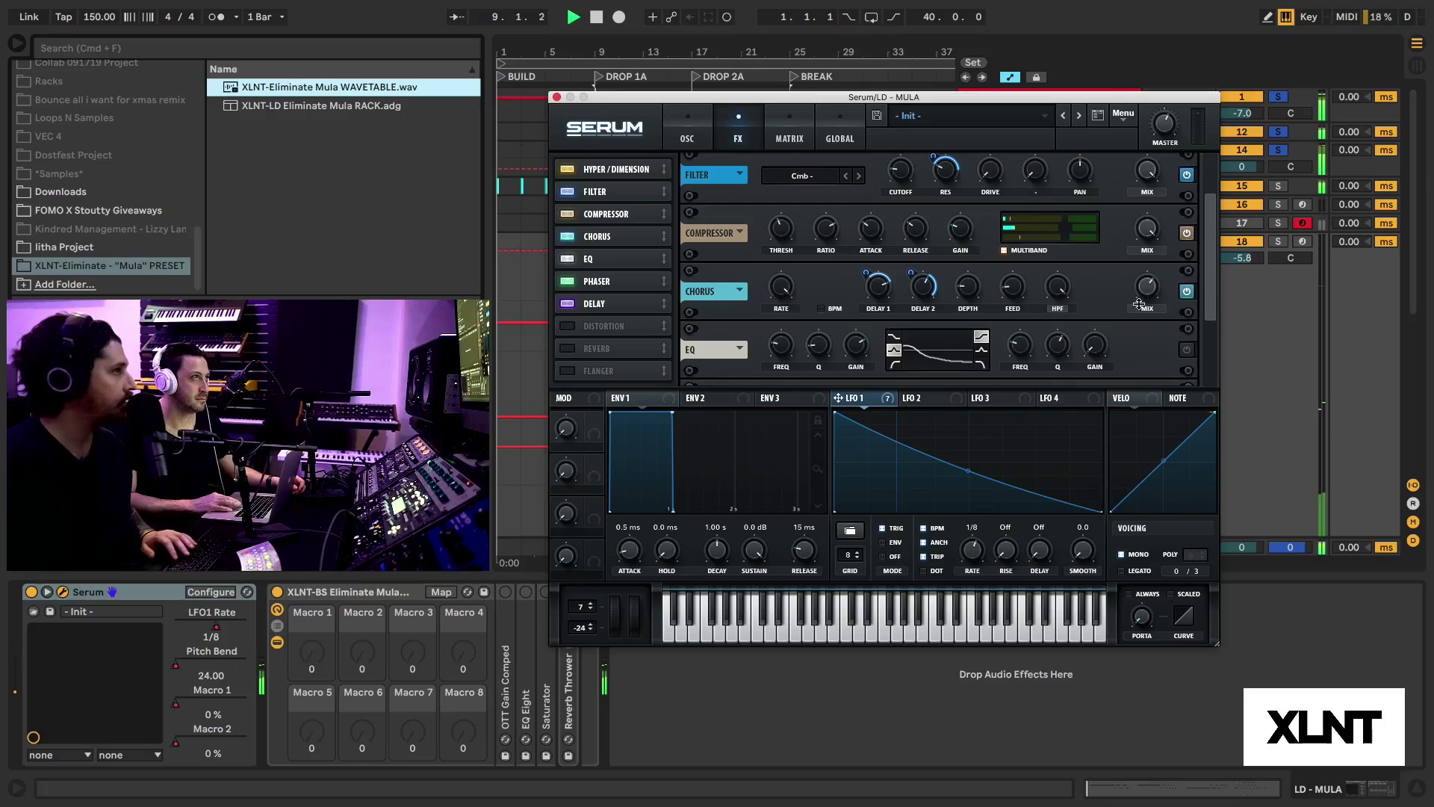
pyautogui.press('space')
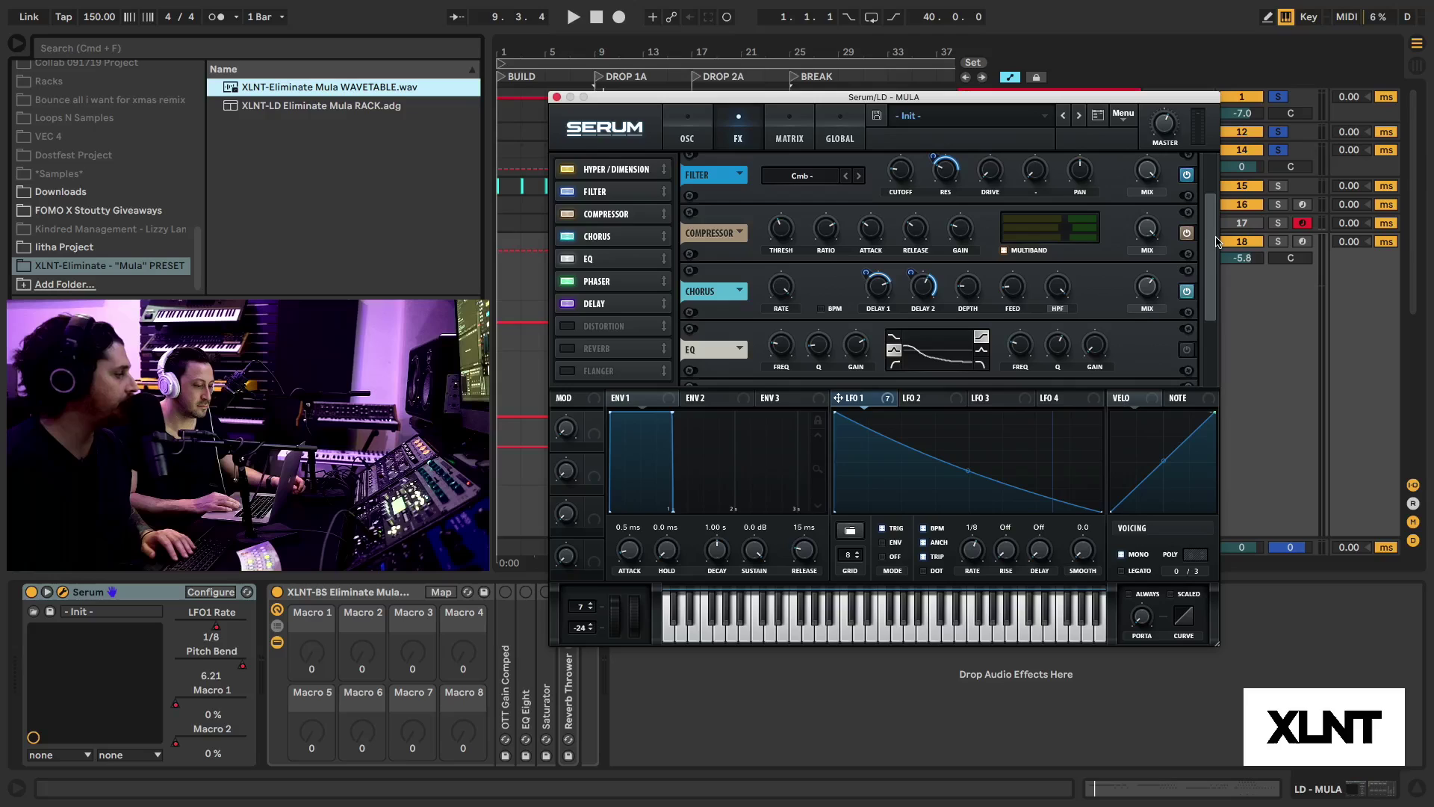
# Step: Turn on the EQ effect, assign LFO 1 to its high-band gain with an amount of about 73, and audition the drop
pyautogui.moveTo(1204, 261); pyautogui.dragTo(1208, 301)
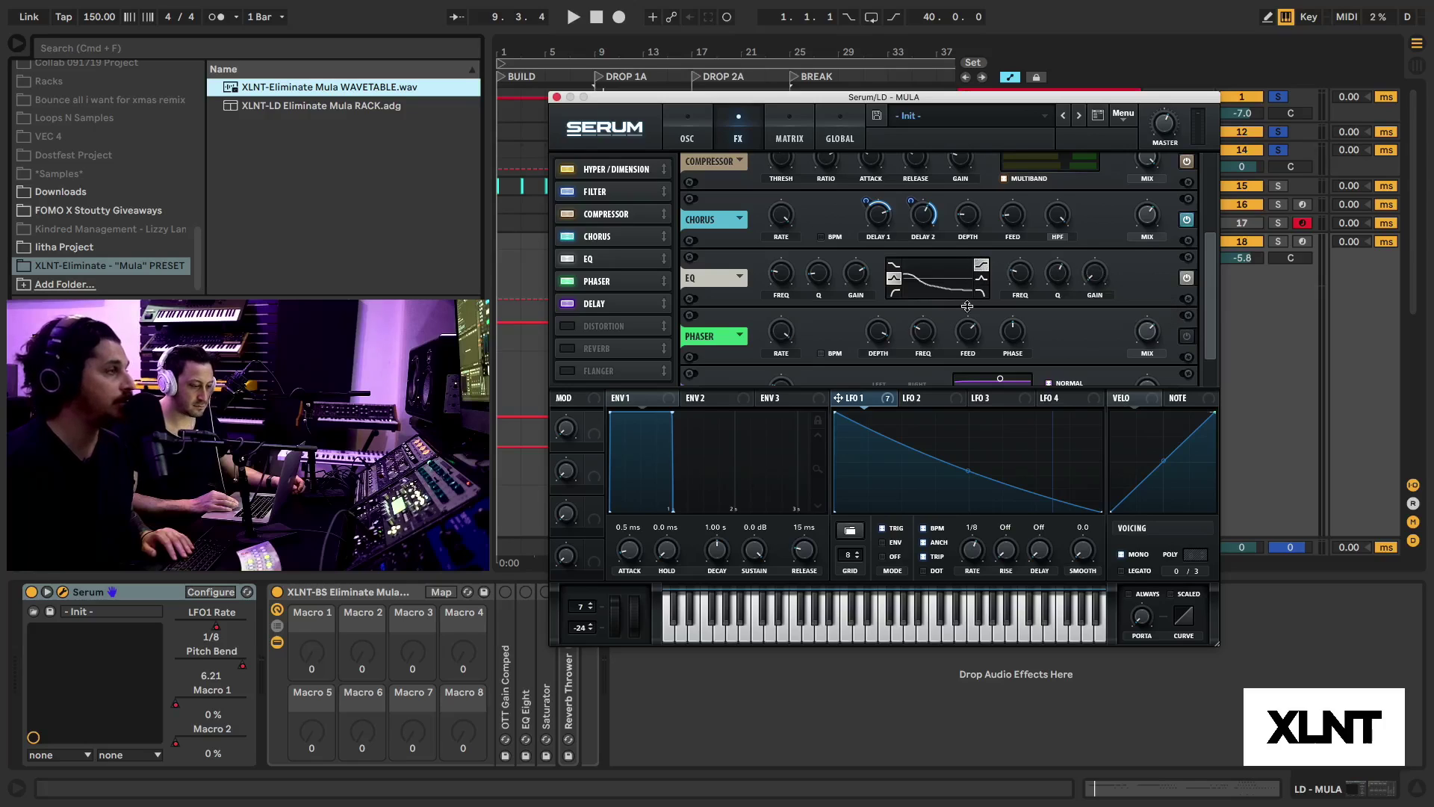
pyautogui.moveTo(896, 393)
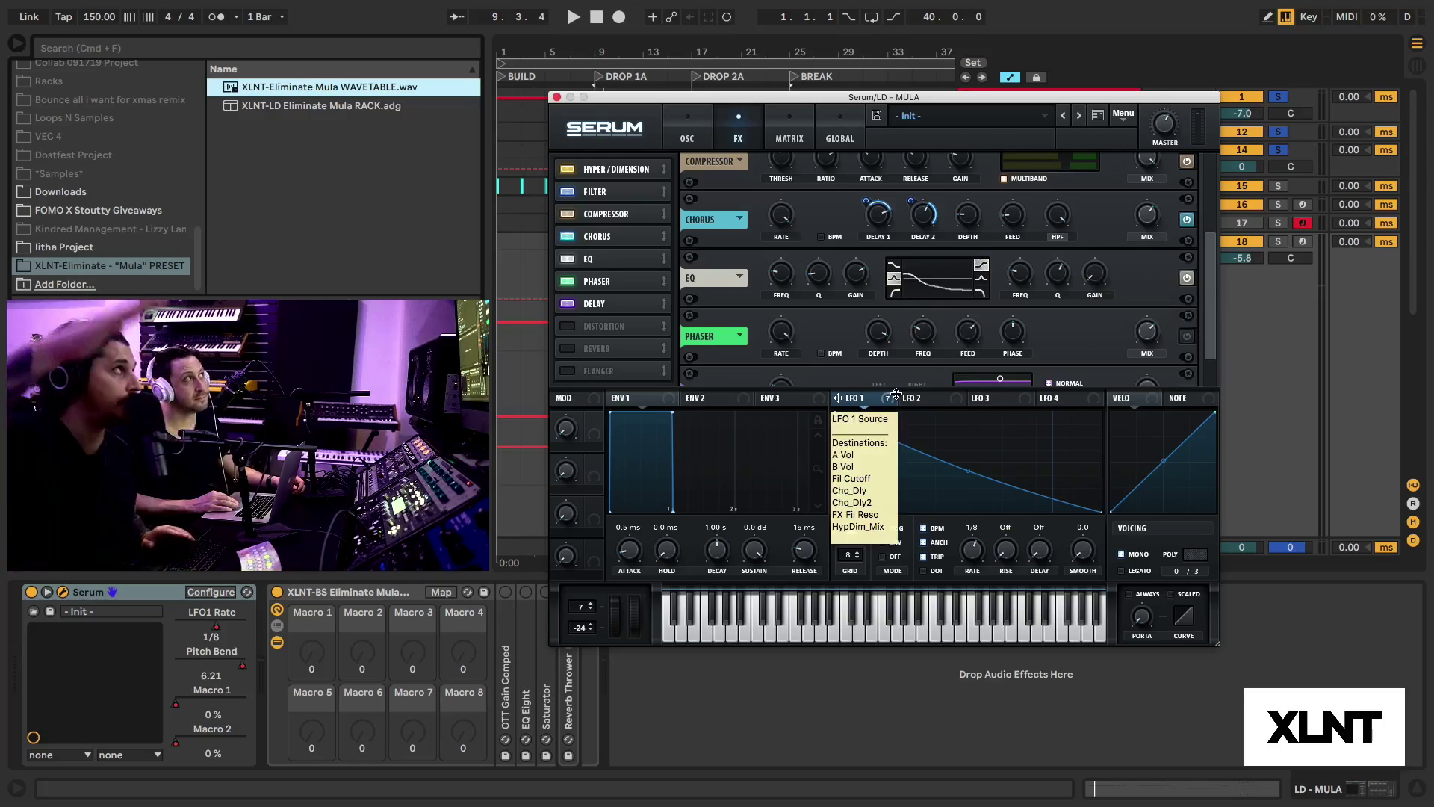
pyautogui.moveTo(895, 394); pyautogui.dragTo(1083, 261)
pyautogui.press('space')
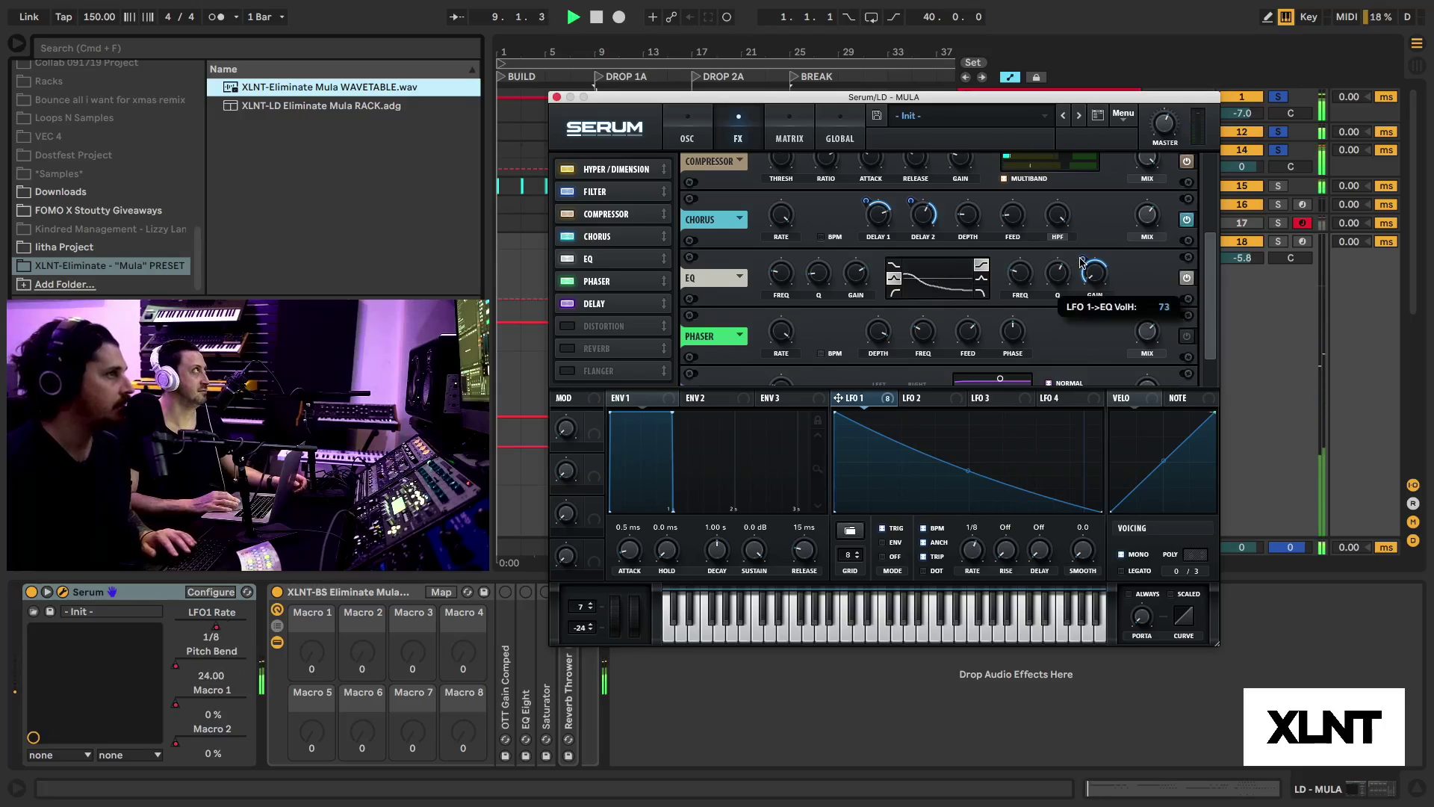
pyautogui.press('space')
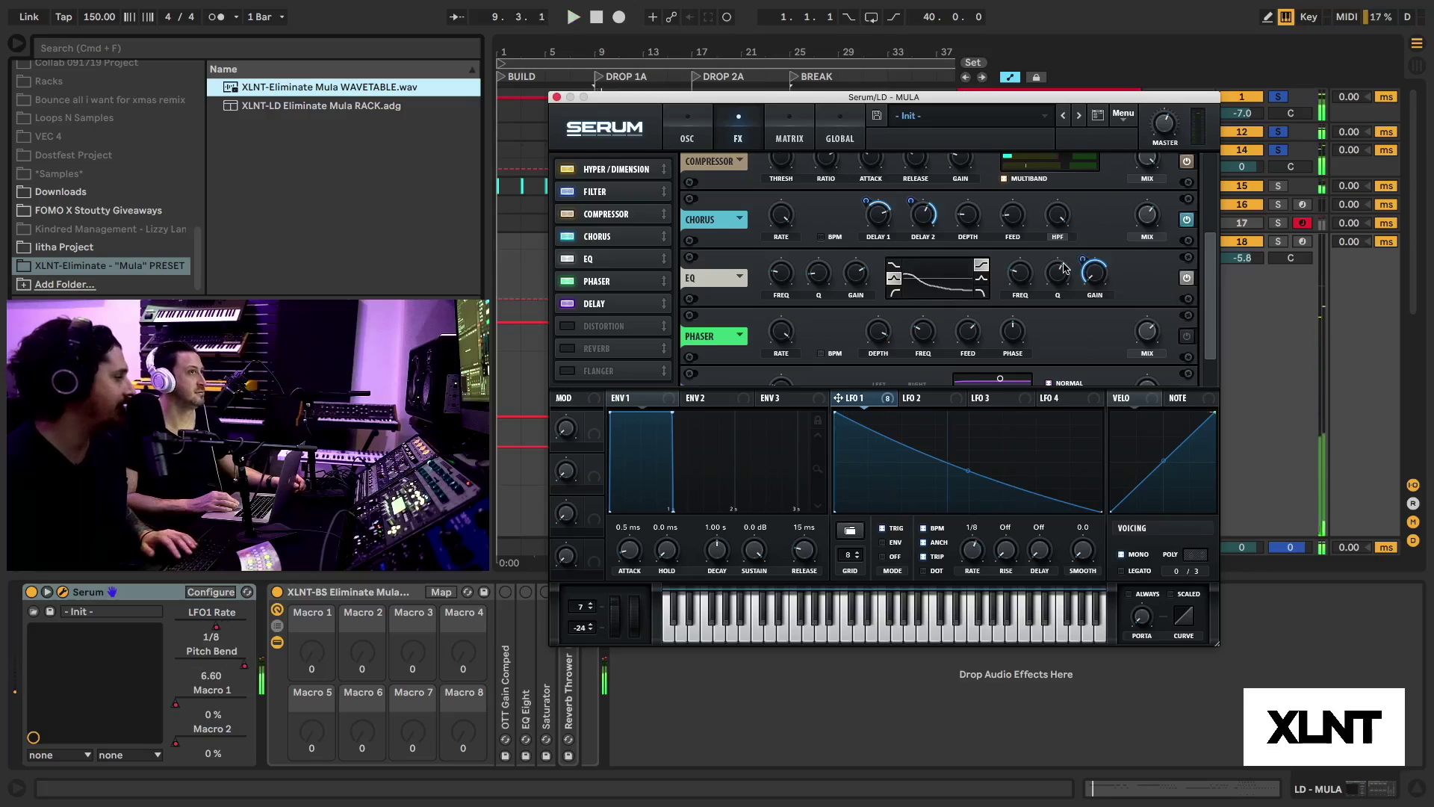
pyautogui.press('space')
pyautogui.press('space')
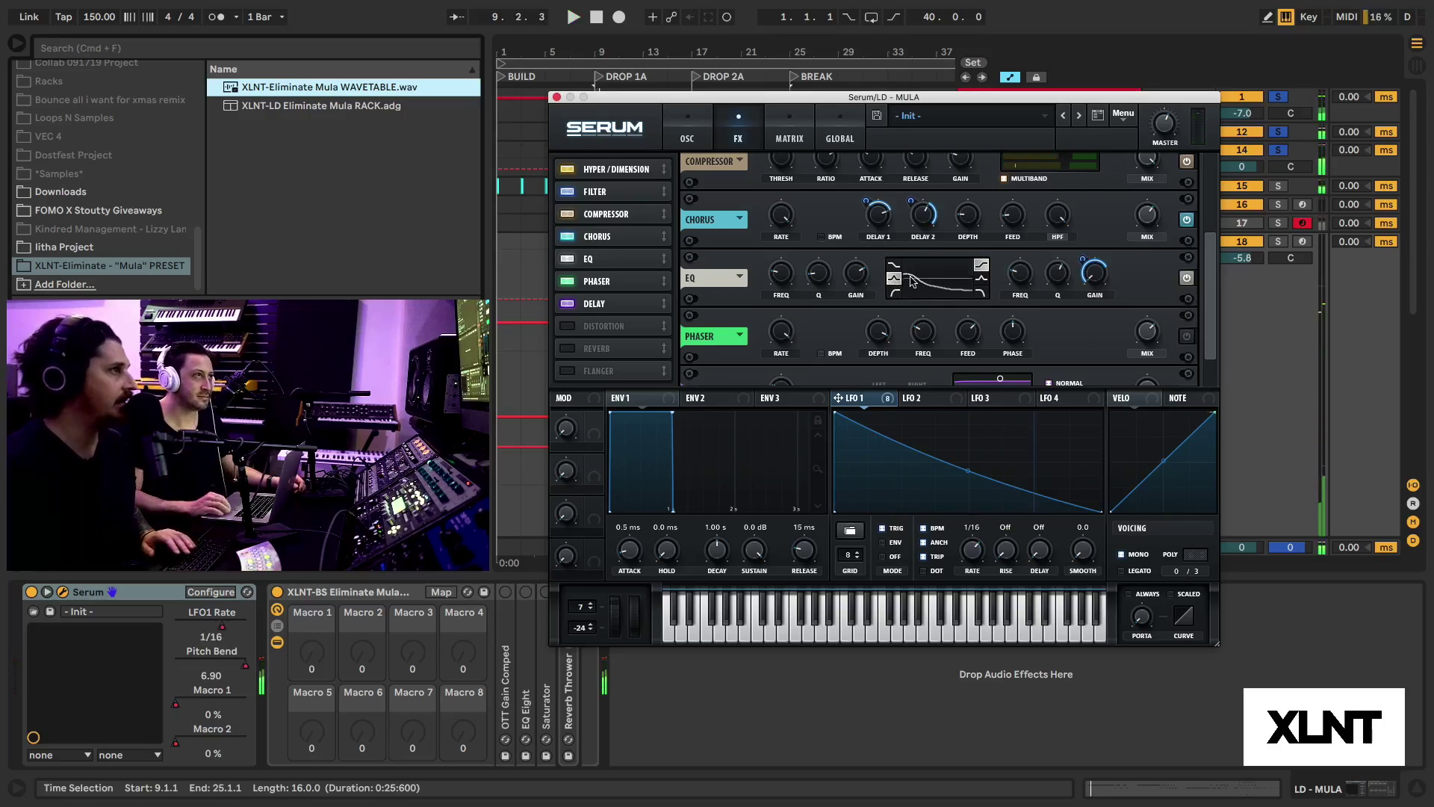
pyautogui.moveTo(789, 284)
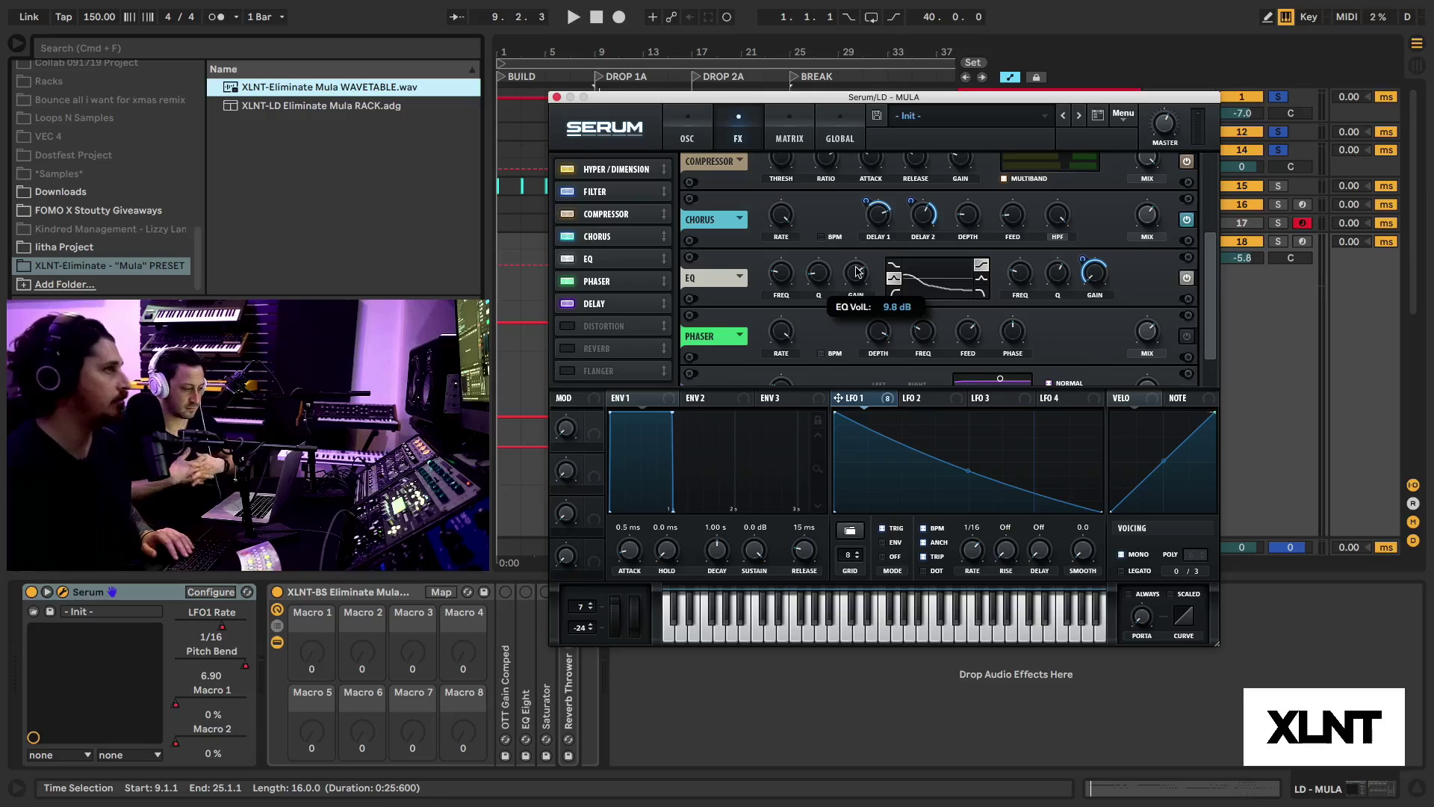
pyautogui.press('space')
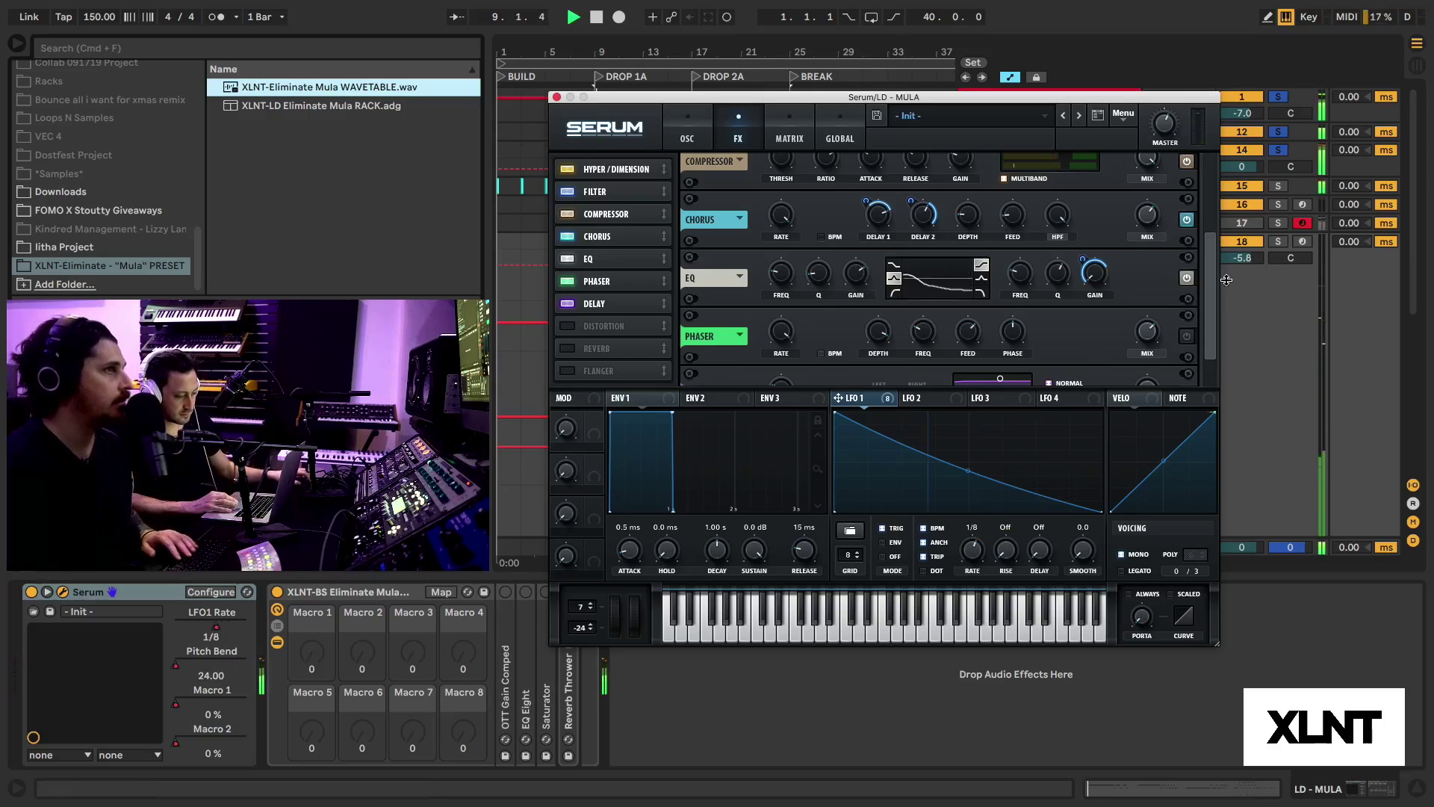
pyautogui.moveTo(1205, 283); pyautogui.dragTo(1214, 296)
pyautogui.press('space')
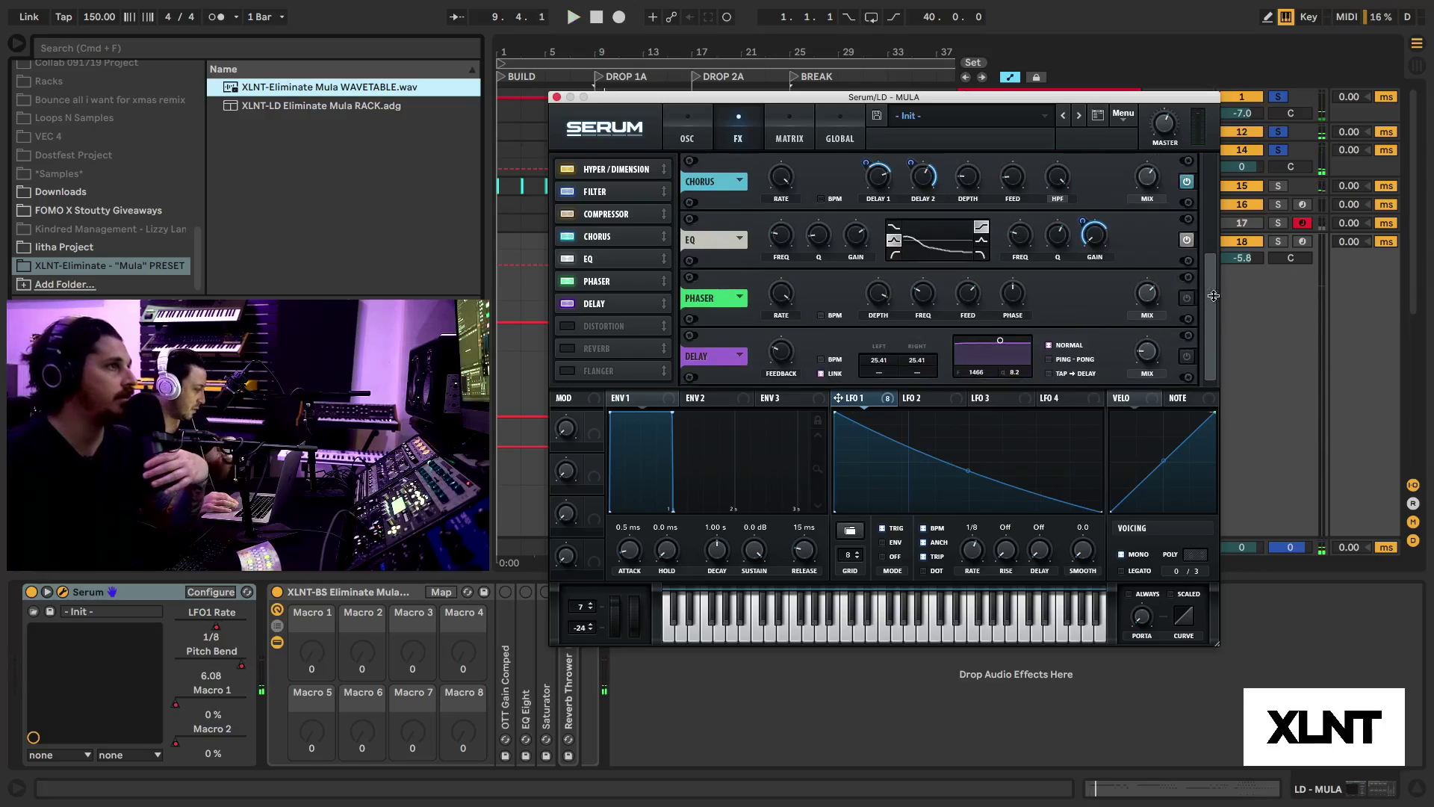
# Step: Turn on the phaser effect, review its depth, frequency, feedback and mix settings, and audition the drop
pyautogui.click(1189, 297)
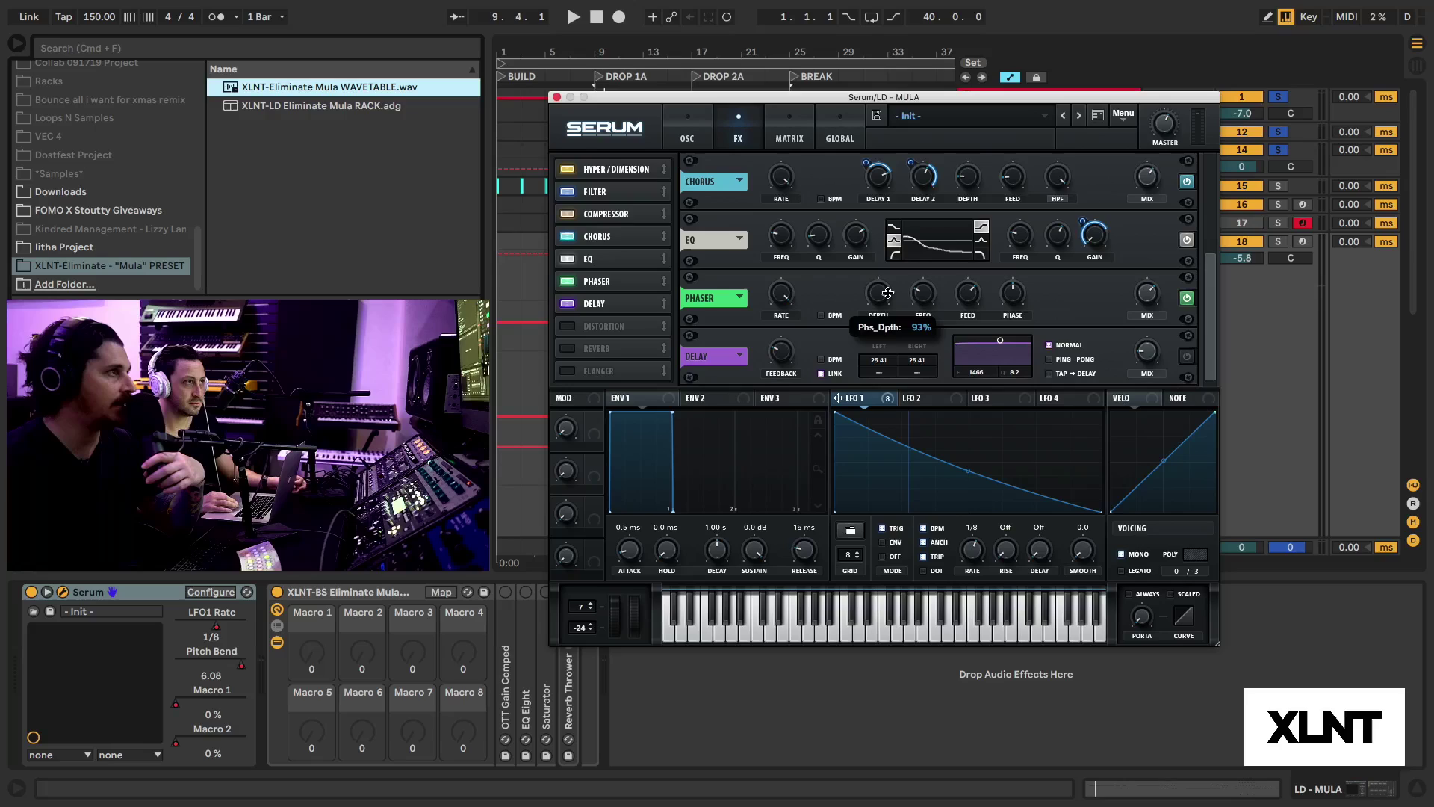
pyautogui.moveTo(920, 291)
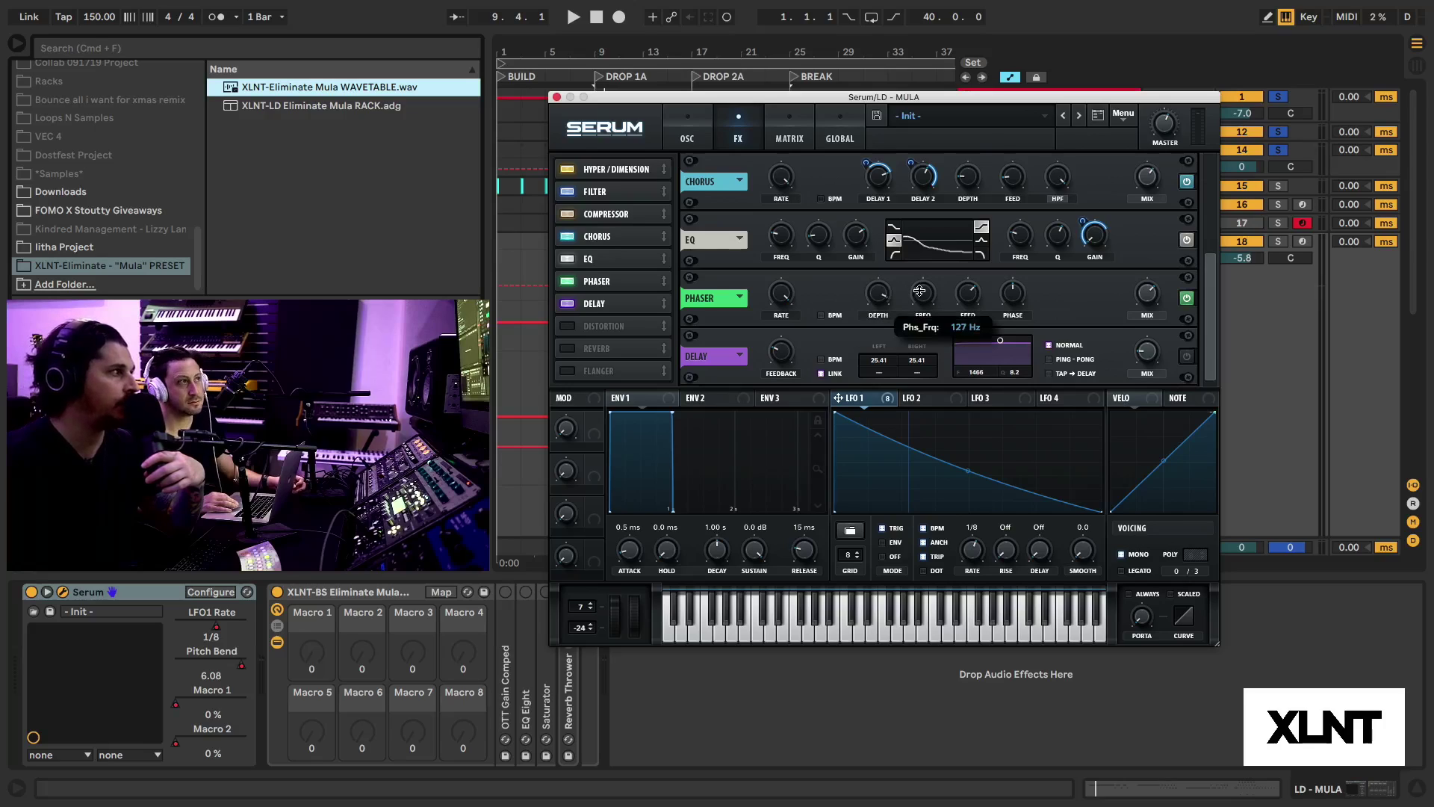
pyautogui.moveTo(968, 291)
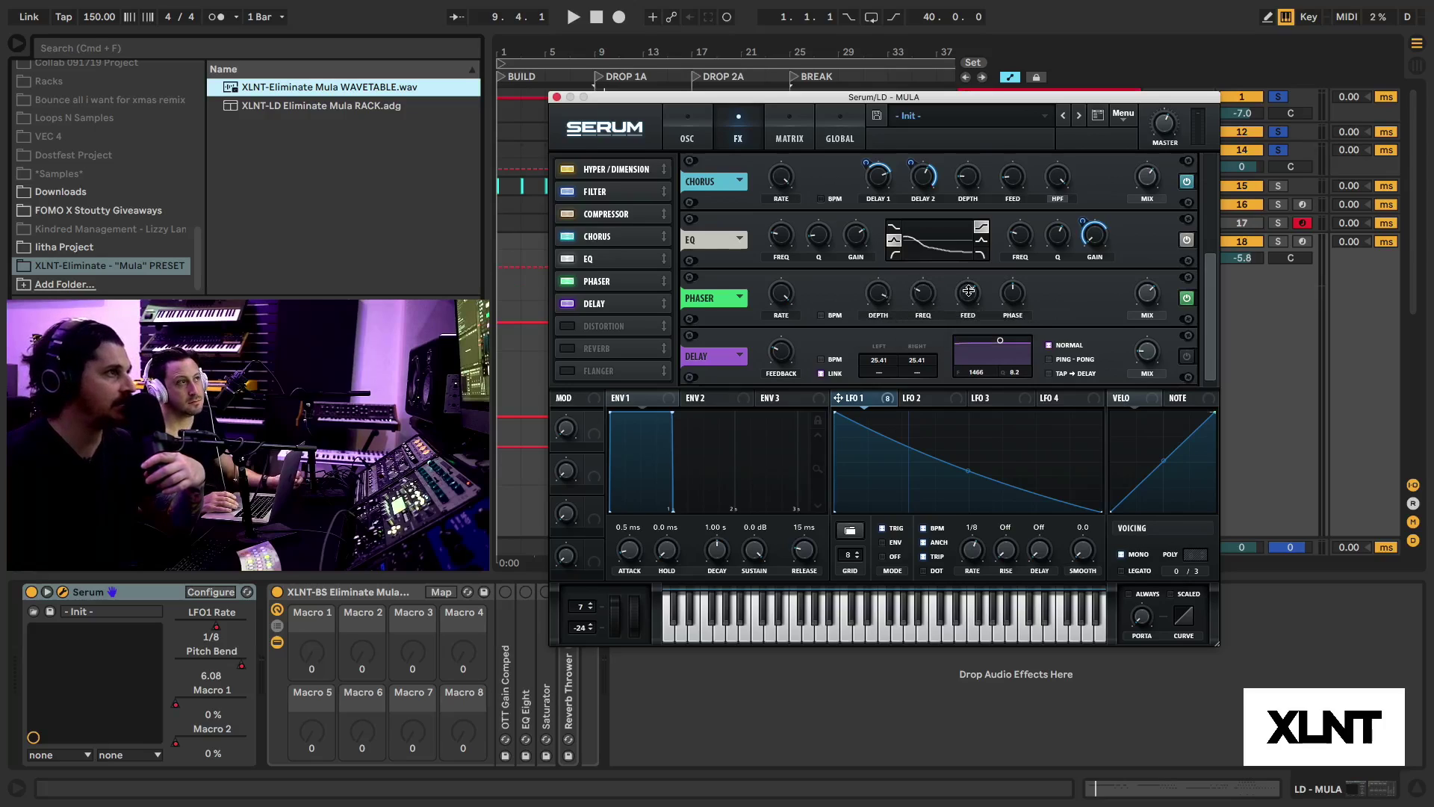
pyautogui.moveTo(1143, 298)
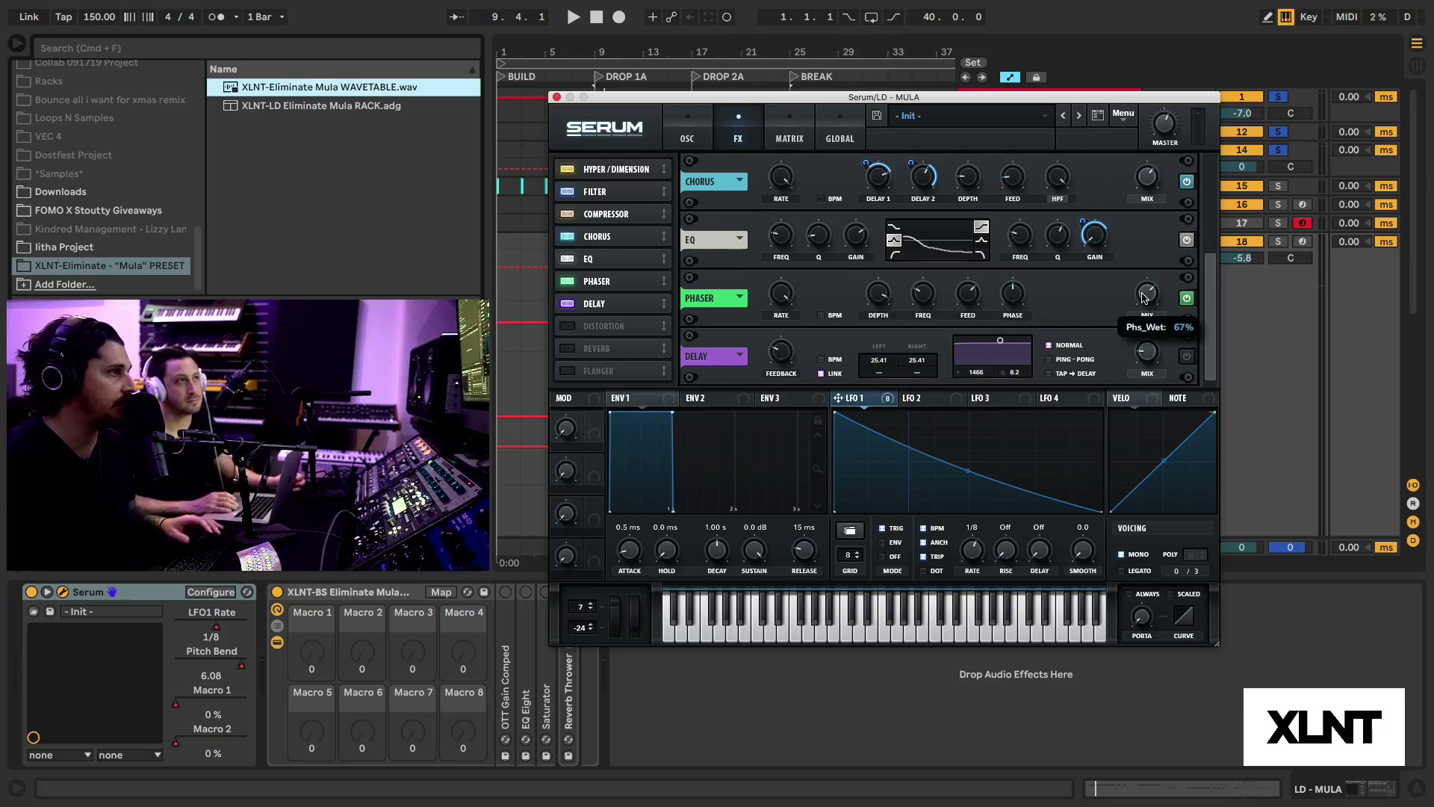
pyautogui.press('space')
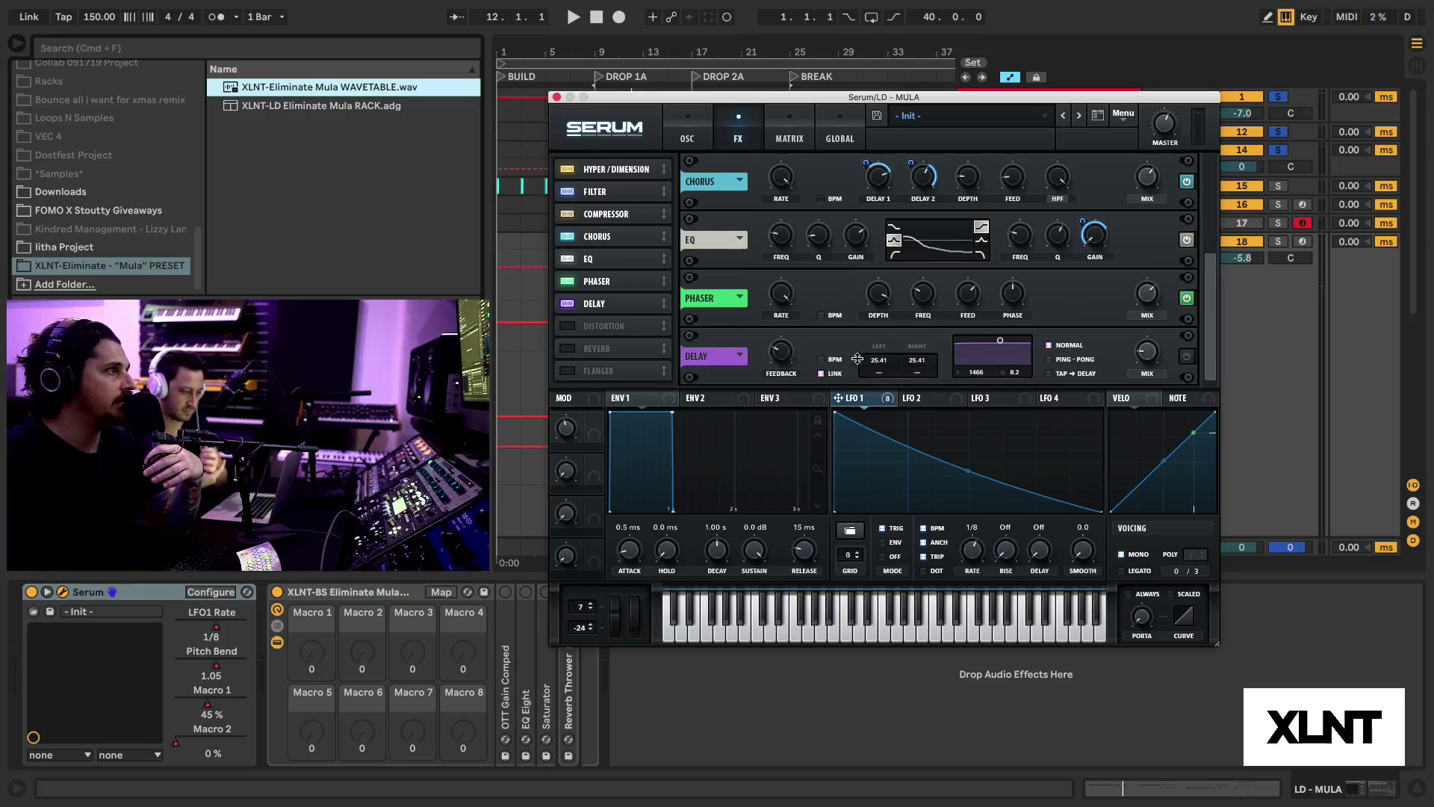
# Step: Turn on the delay effect after reviewing its feedback and mix, and start playback of the drop
pyautogui.moveTo(784, 356)
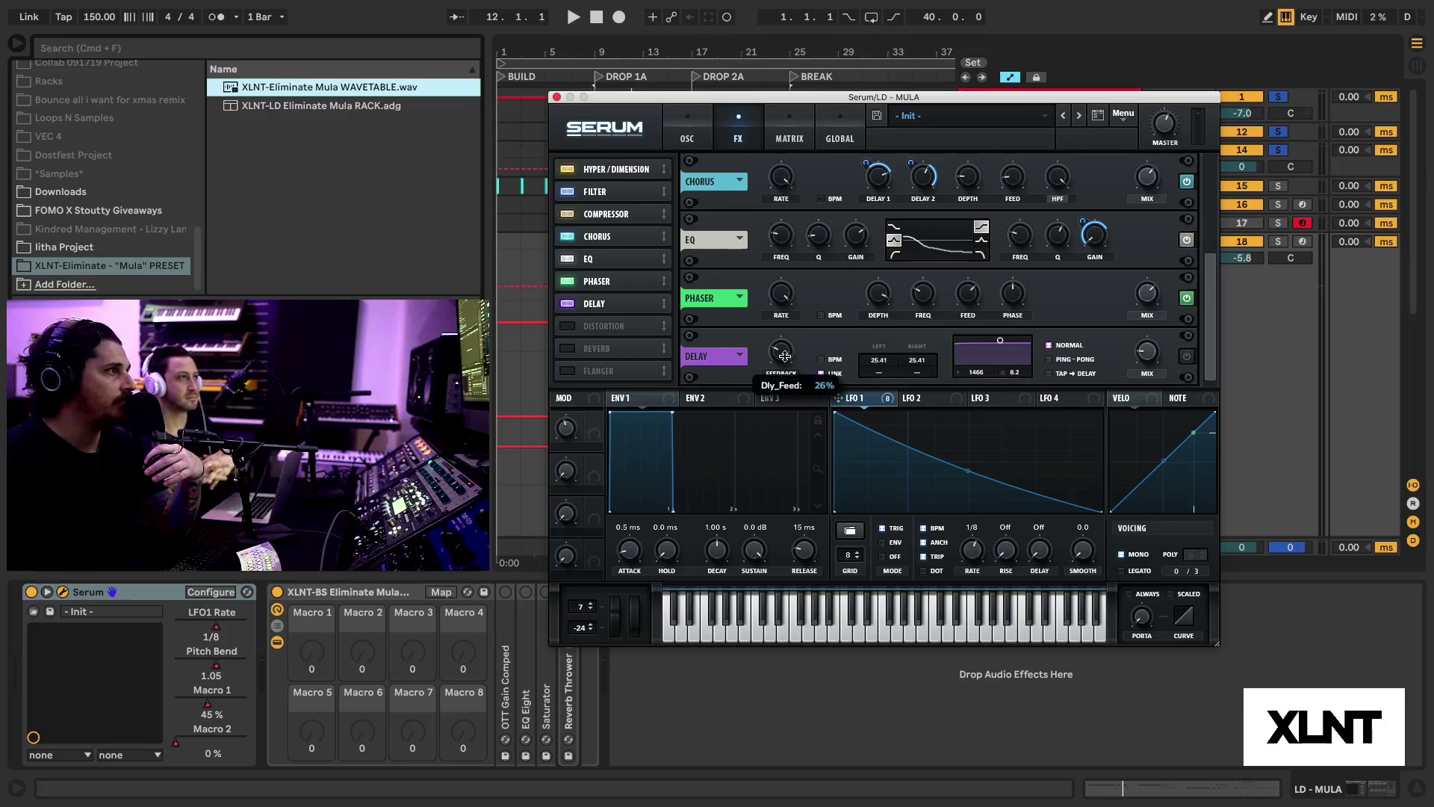
pyautogui.moveTo(1139, 352)
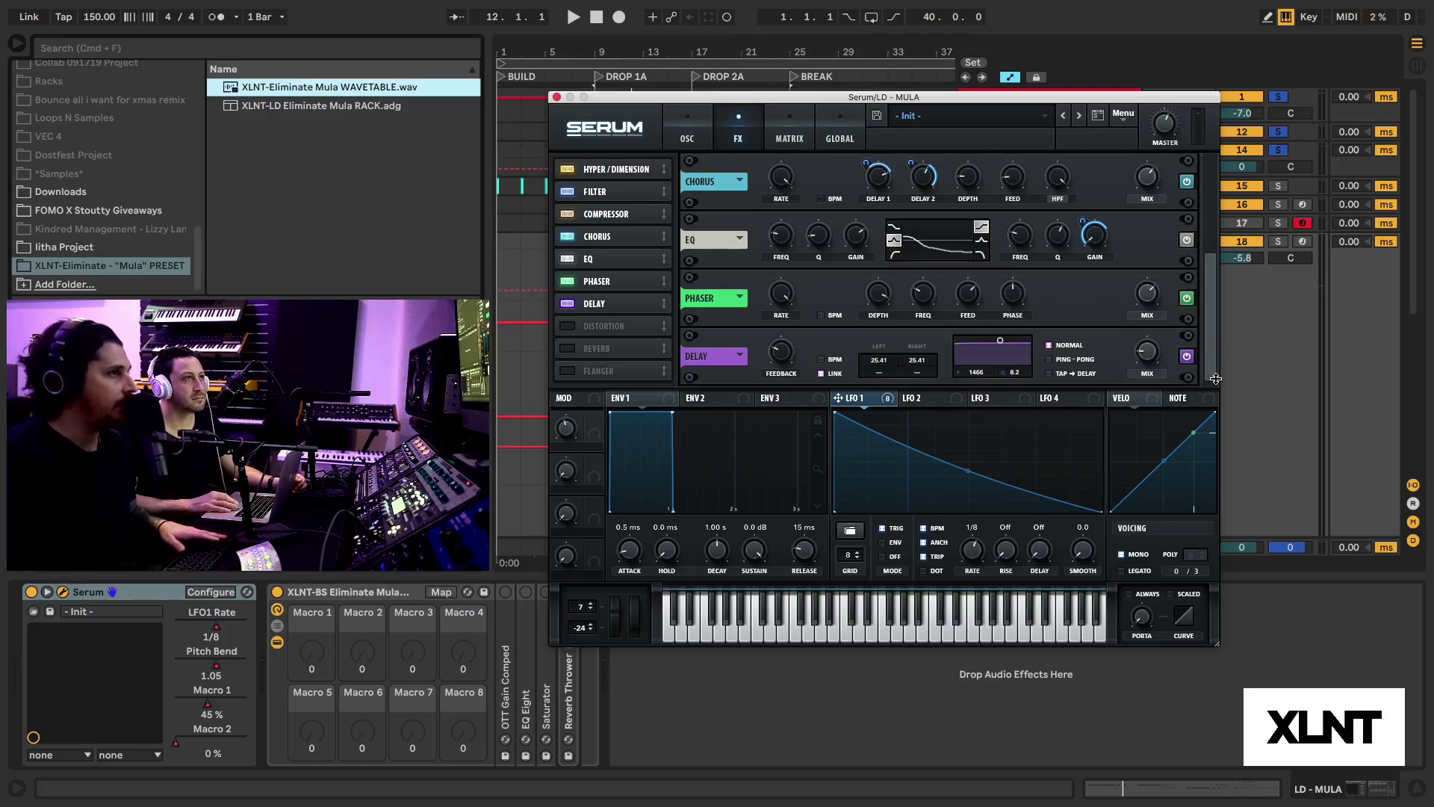
pyautogui.press('space')
# Step: Move the Serum window clear of the arrangement and audition Drop 2A from bar 21 with all effects active
pyautogui.moveTo(800, 92); pyautogui.dragTo(794, 230)
pyautogui.press('space')
pyautogui.click(744, 264)
pyautogui.click(744, 264)
pyautogui.press('space')
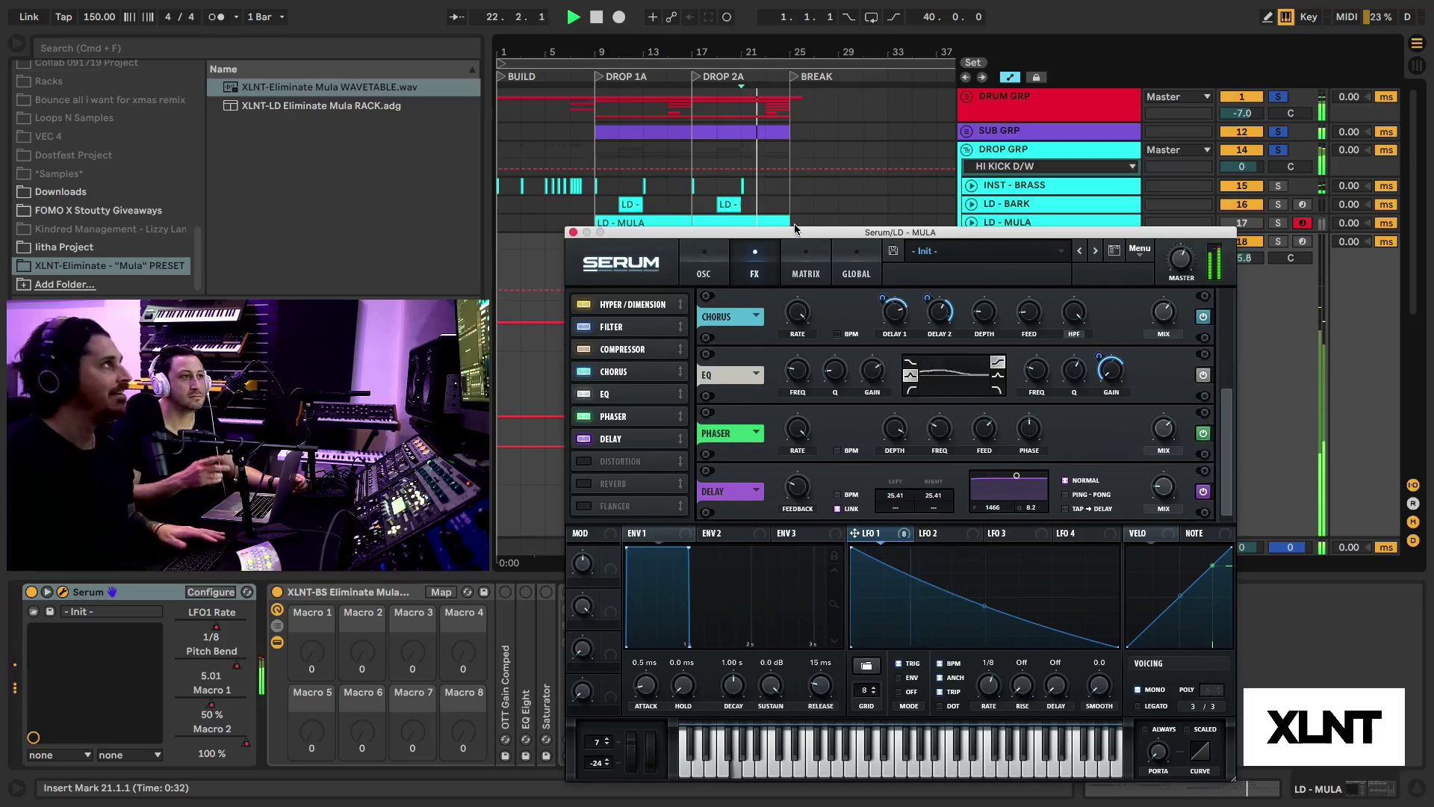
pyautogui.press('space')
pyautogui.press('space')
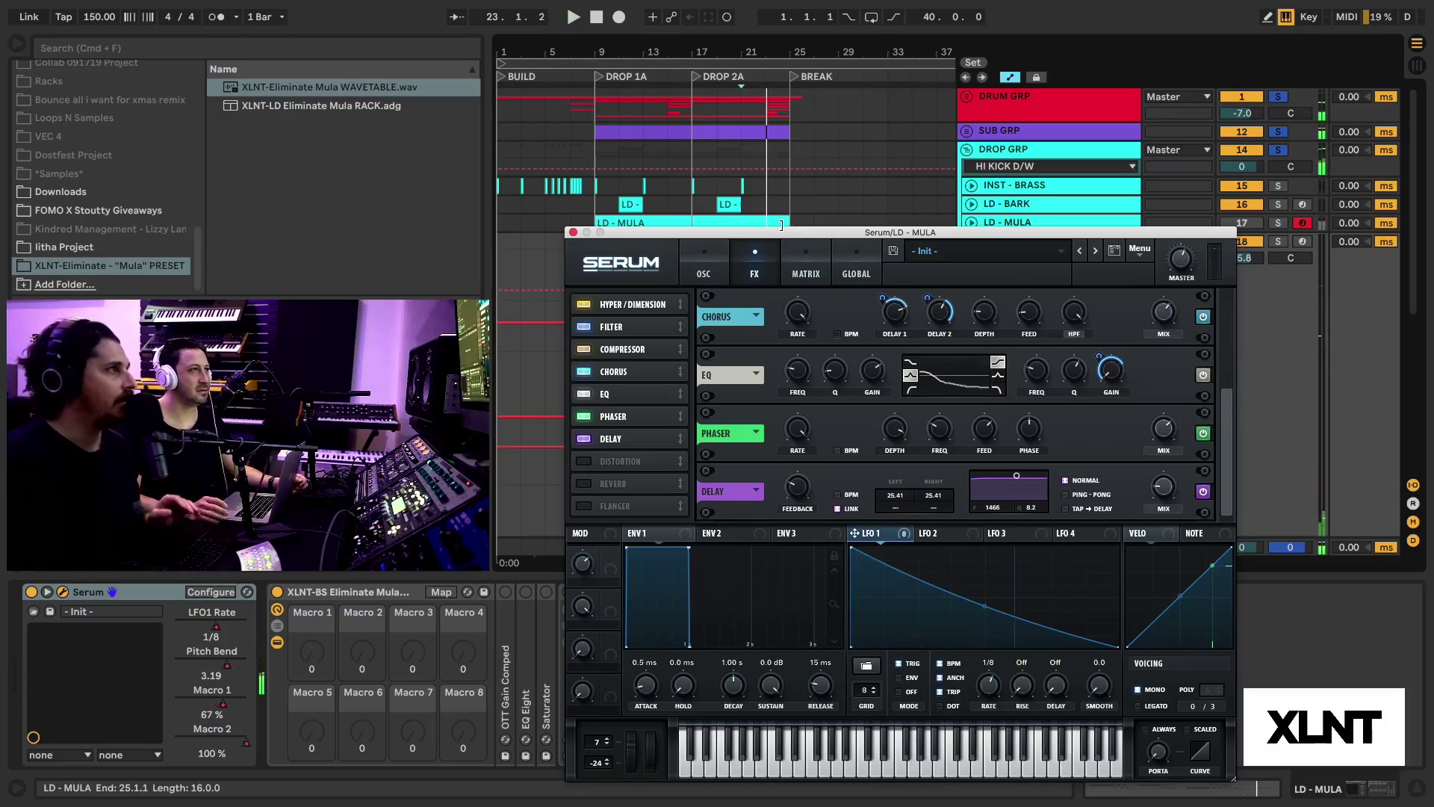
# Step: Reposition the Serum window to expose the LD - MULA clips and set the playback start at bar 9, the beginning of Drop 1A
pyautogui.moveTo(780, 232); pyautogui.dragTo(783, 196)
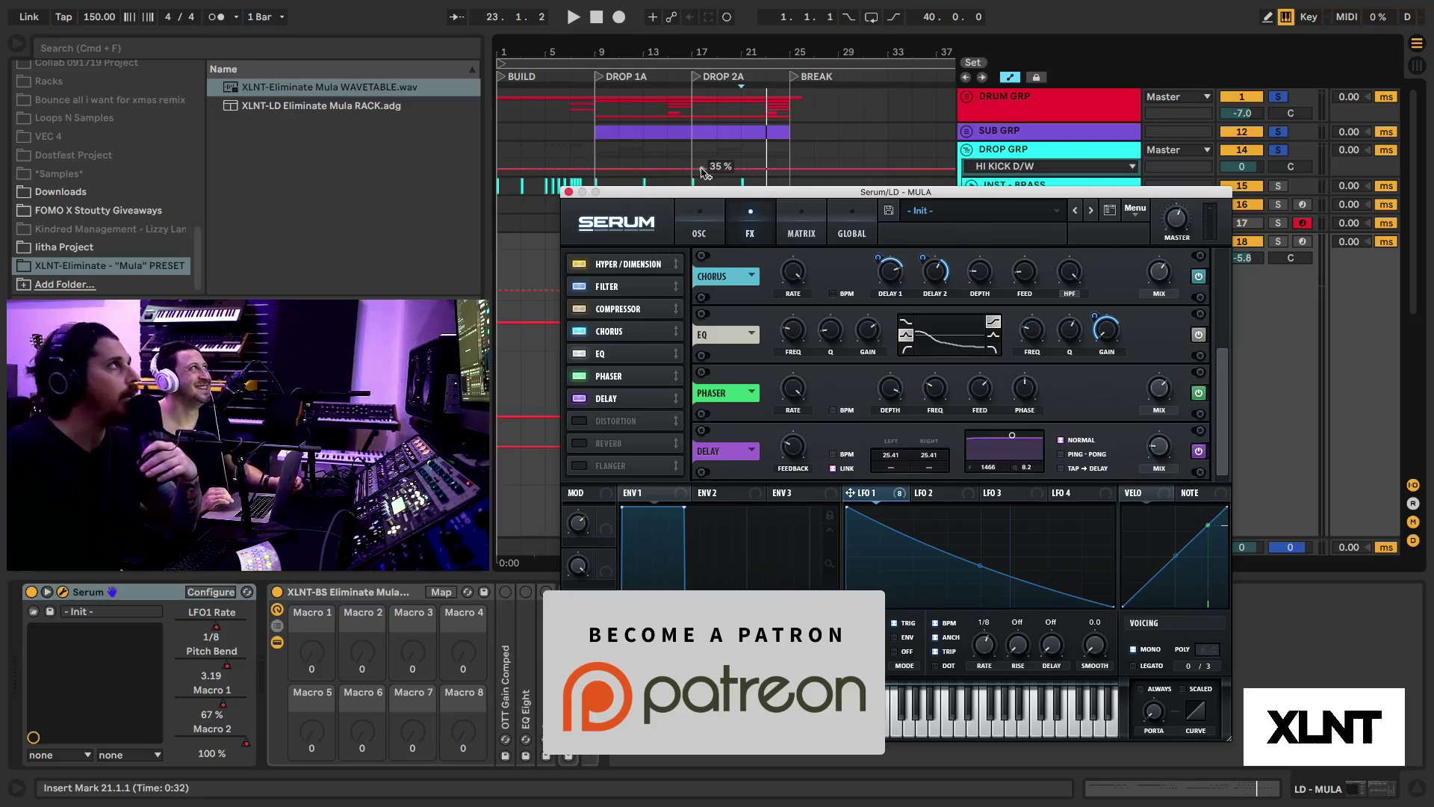
pyautogui.moveTo(745, 195); pyautogui.dragTo(749, 161)
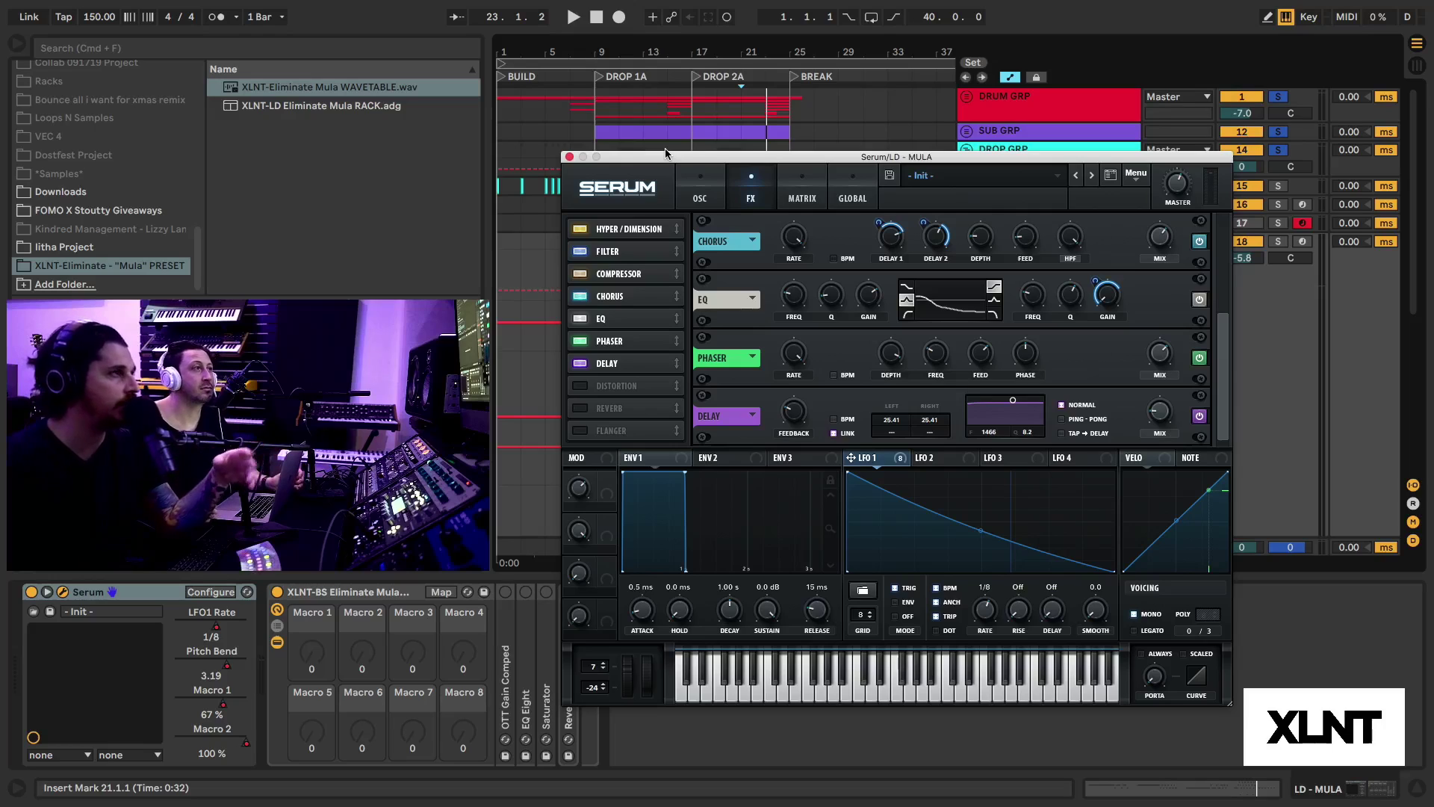
pyautogui.moveTo(666, 151); pyautogui.dragTo(659, 119)
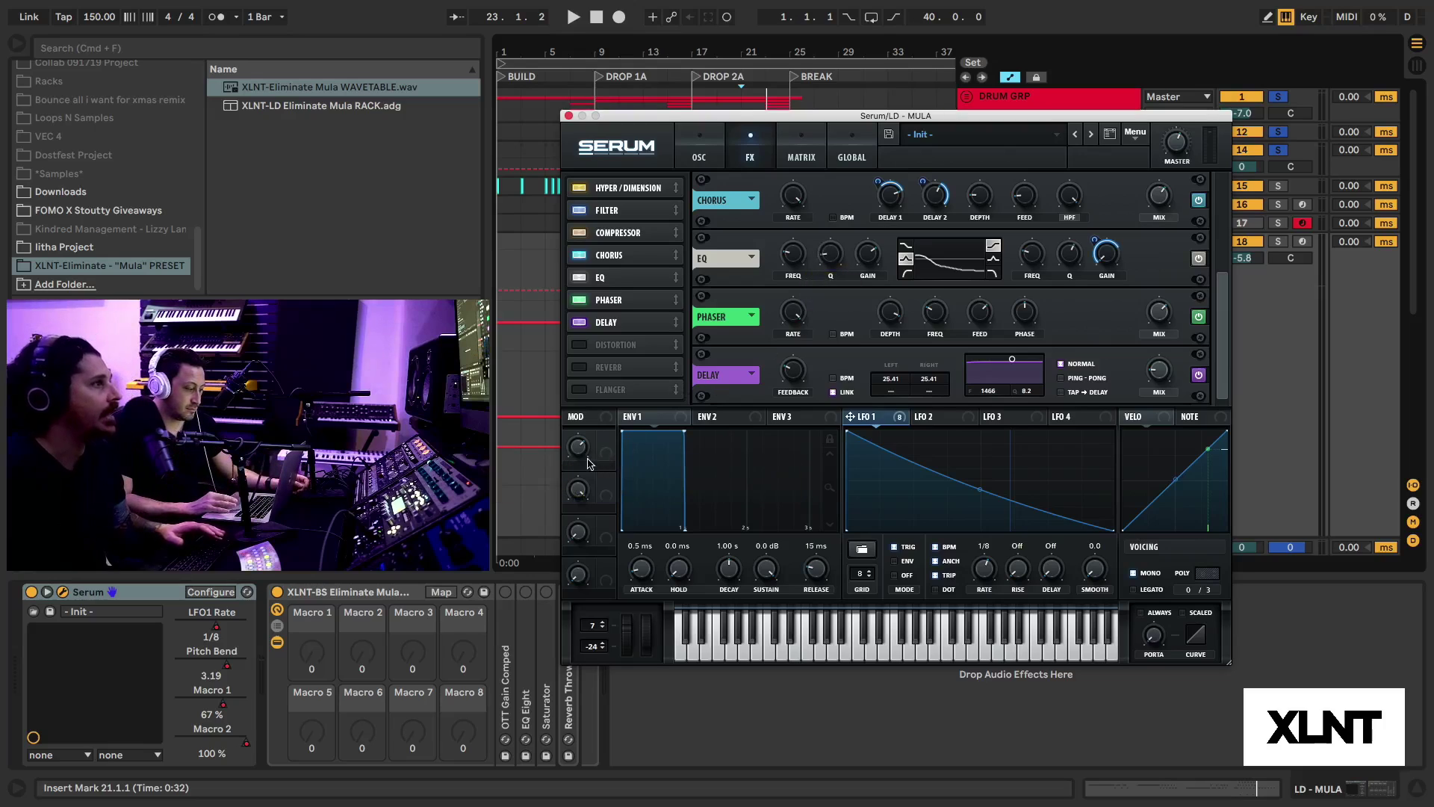
pyautogui.moveTo(641, 117); pyautogui.dragTo(737, 121)
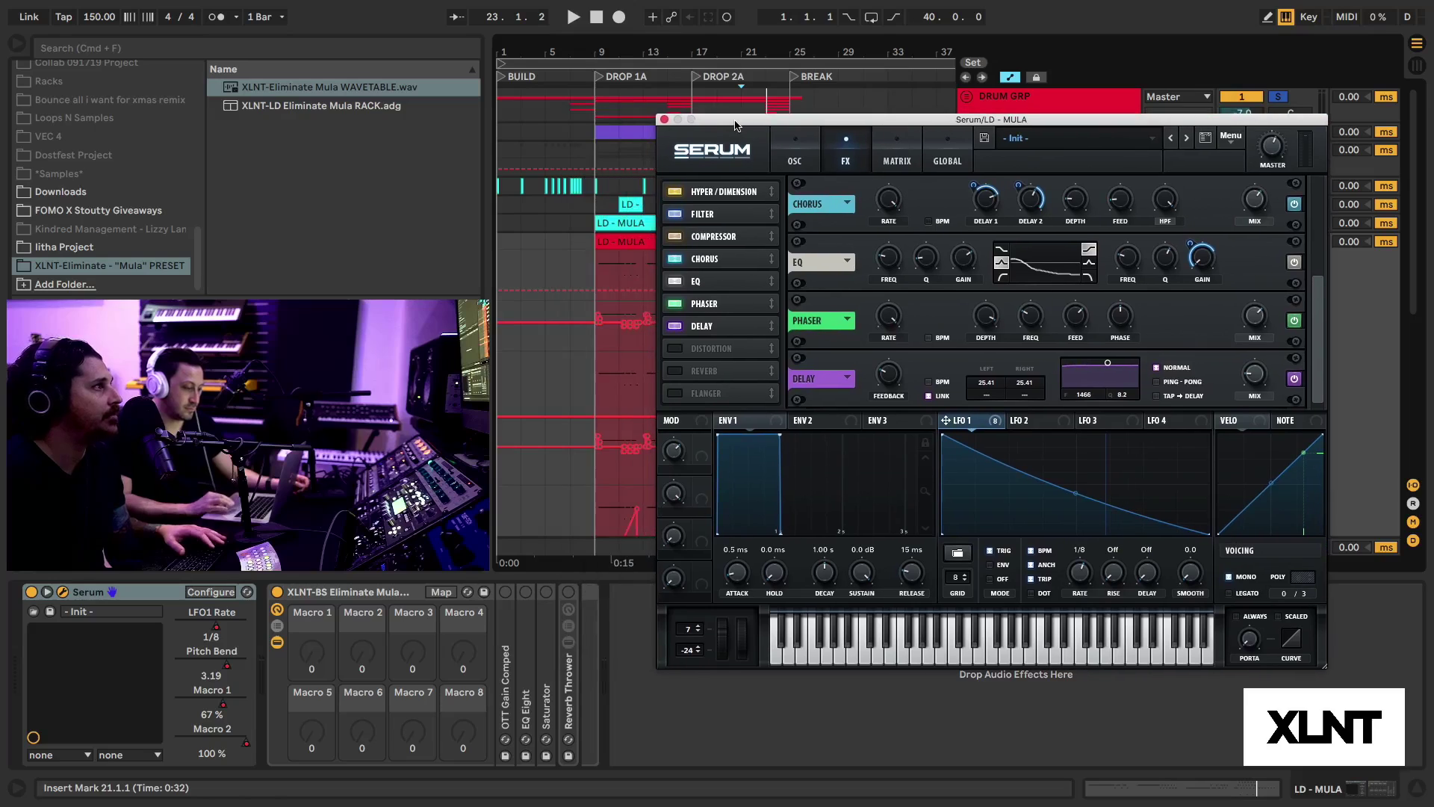
pyautogui.click(592, 256)
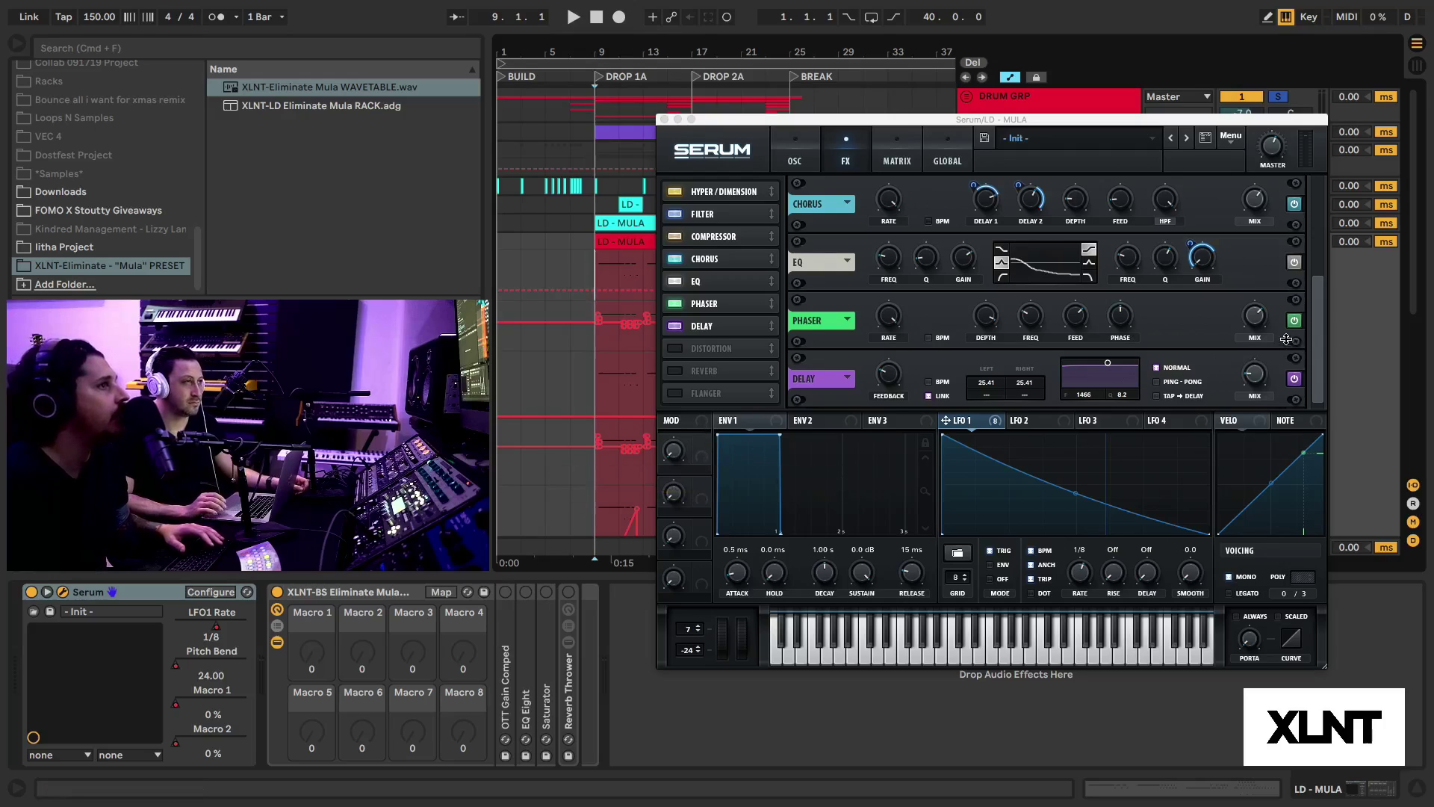
# Step: Assign Macro 1 to the cutoff and resonance of the Cmb - filter effect, and audition Drop 1A
pyautogui.moveTo(1316, 317); pyautogui.dragTo(1319, 203)
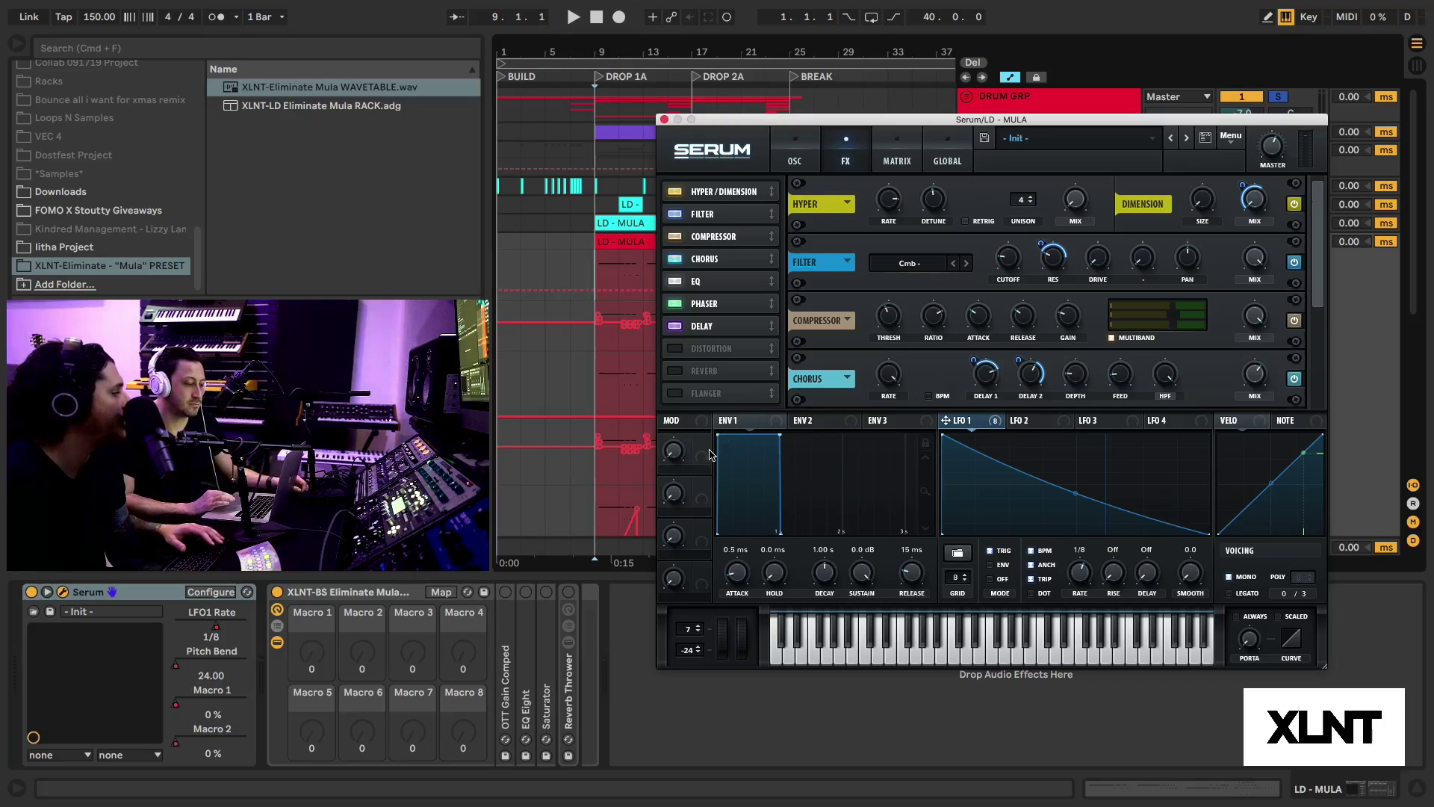
pyautogui.moveTo(700, 457); pyautogui.dragTo(983, 309)
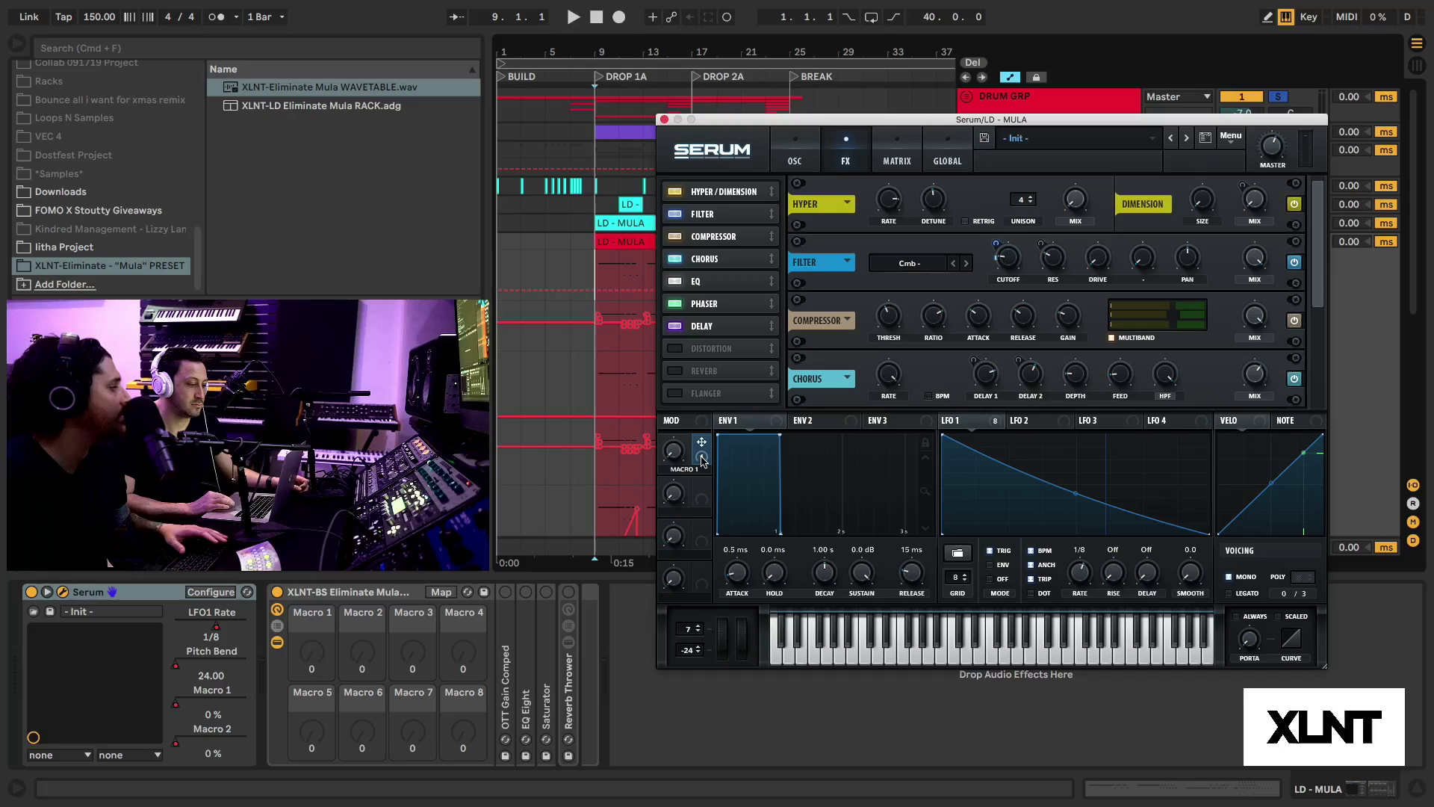
pyautogui.moveTo(701, 458); pyautogui.dragTo(1053, 258)
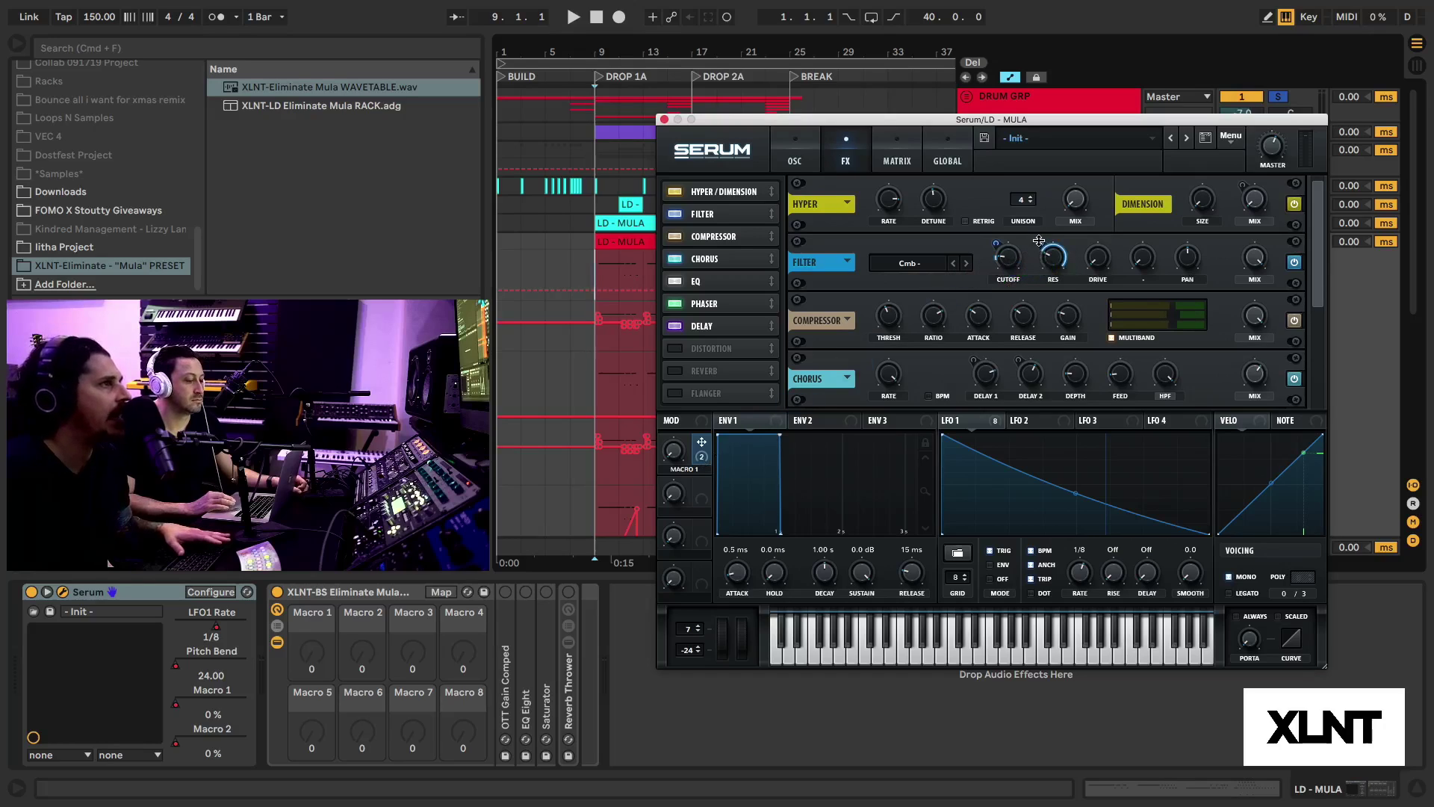
pyautogui.press('space')
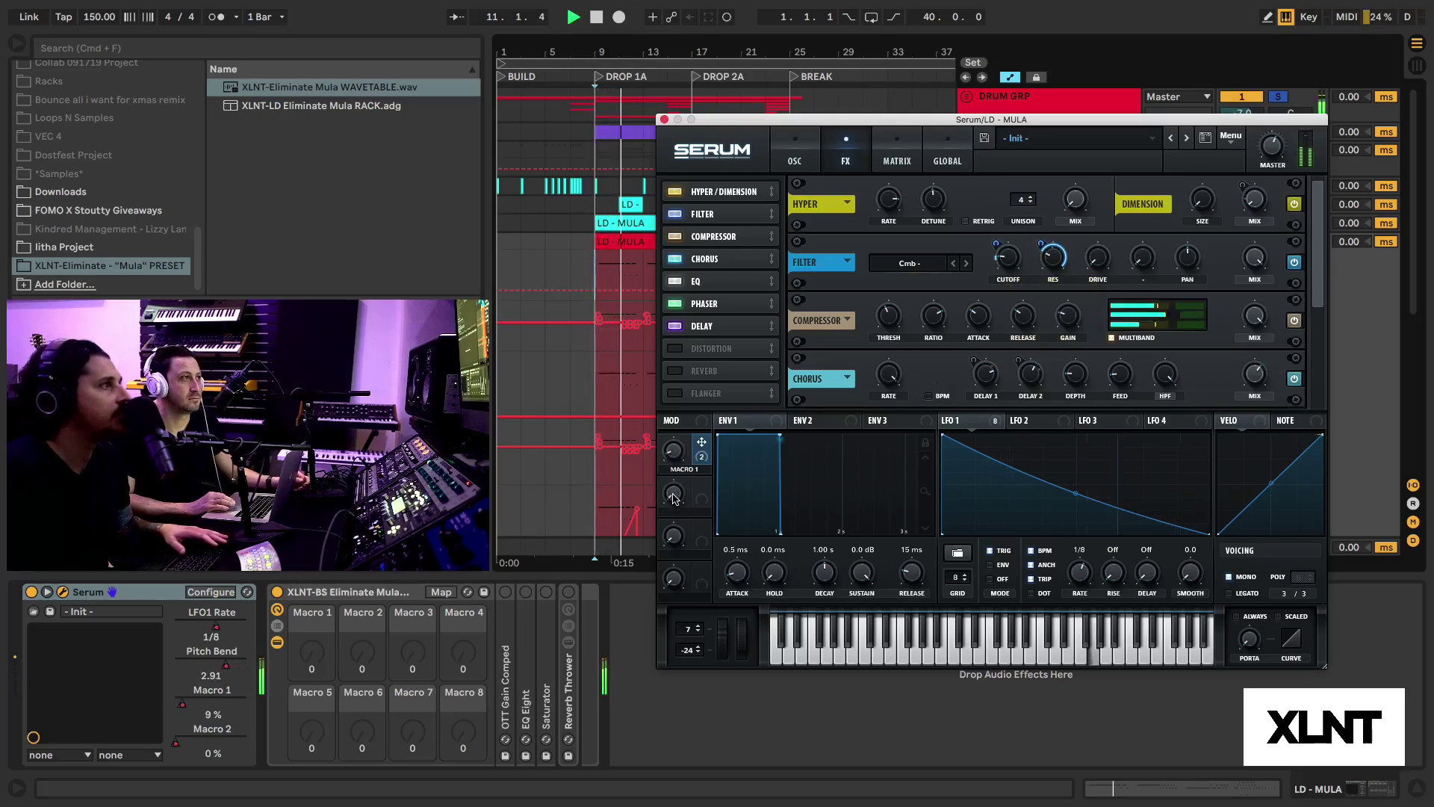
pyautogui.moveTo(669, 458); pyautogui.dragTo(675, 466)
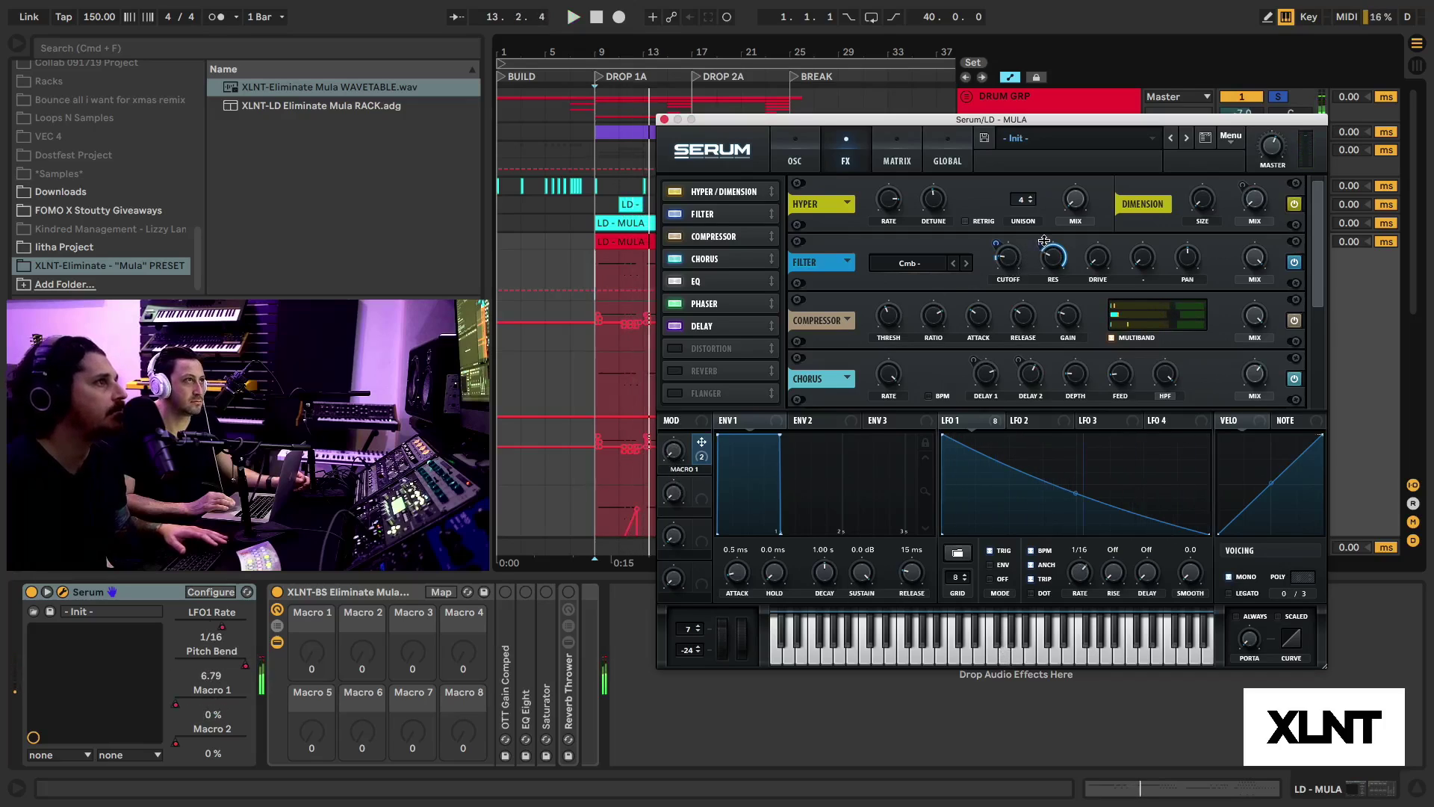
# Step: Adjust Macro 1's modulation amount on the Cmb - filter's resonance, and assign Macro 1 to the delay feedback
pyautogui.moveTo(1045, 260); pyautogui.dragTo(1033, 298)
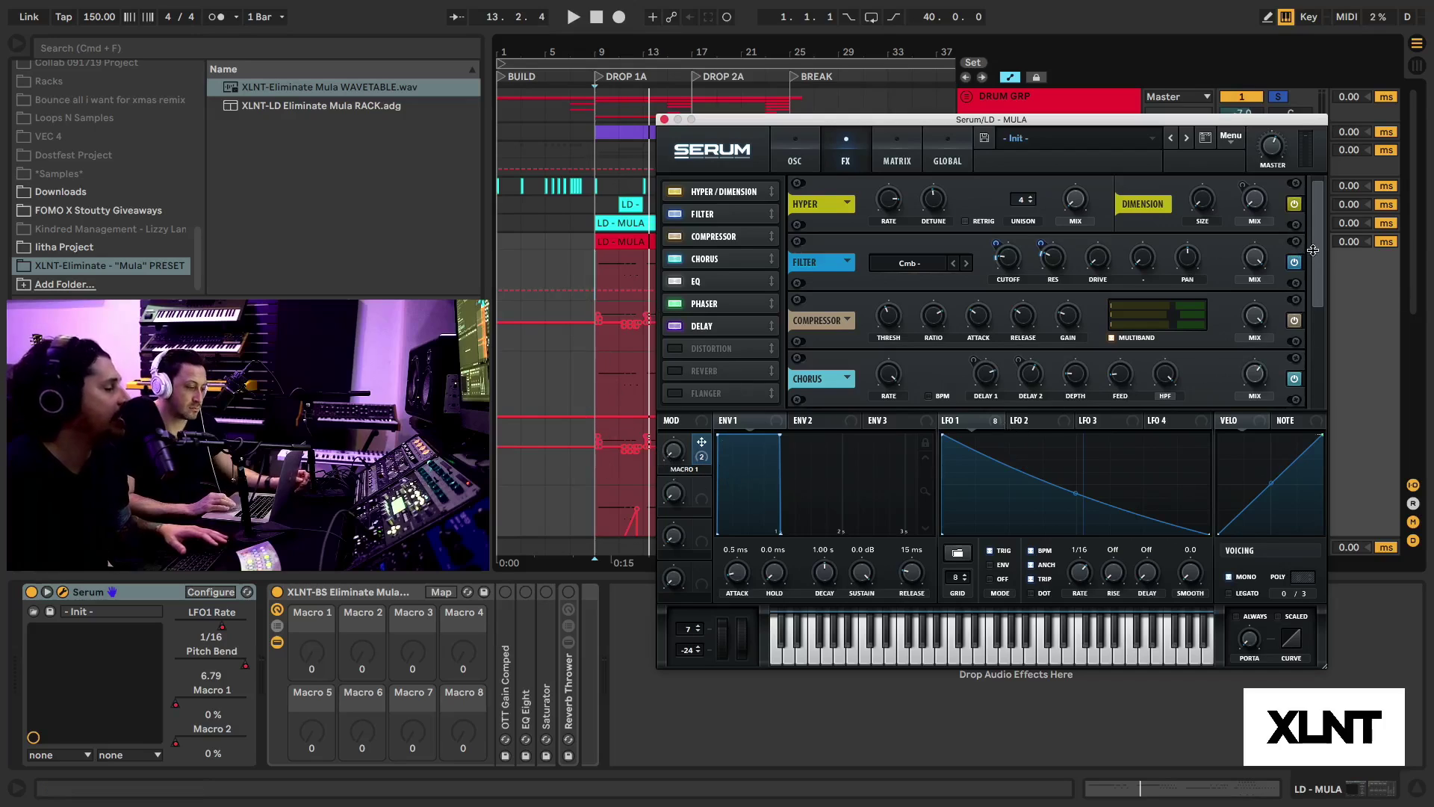
pyautogui.scroll(-2, 1310, 292)
pyautogui.scroll(-3, 1310, 299)
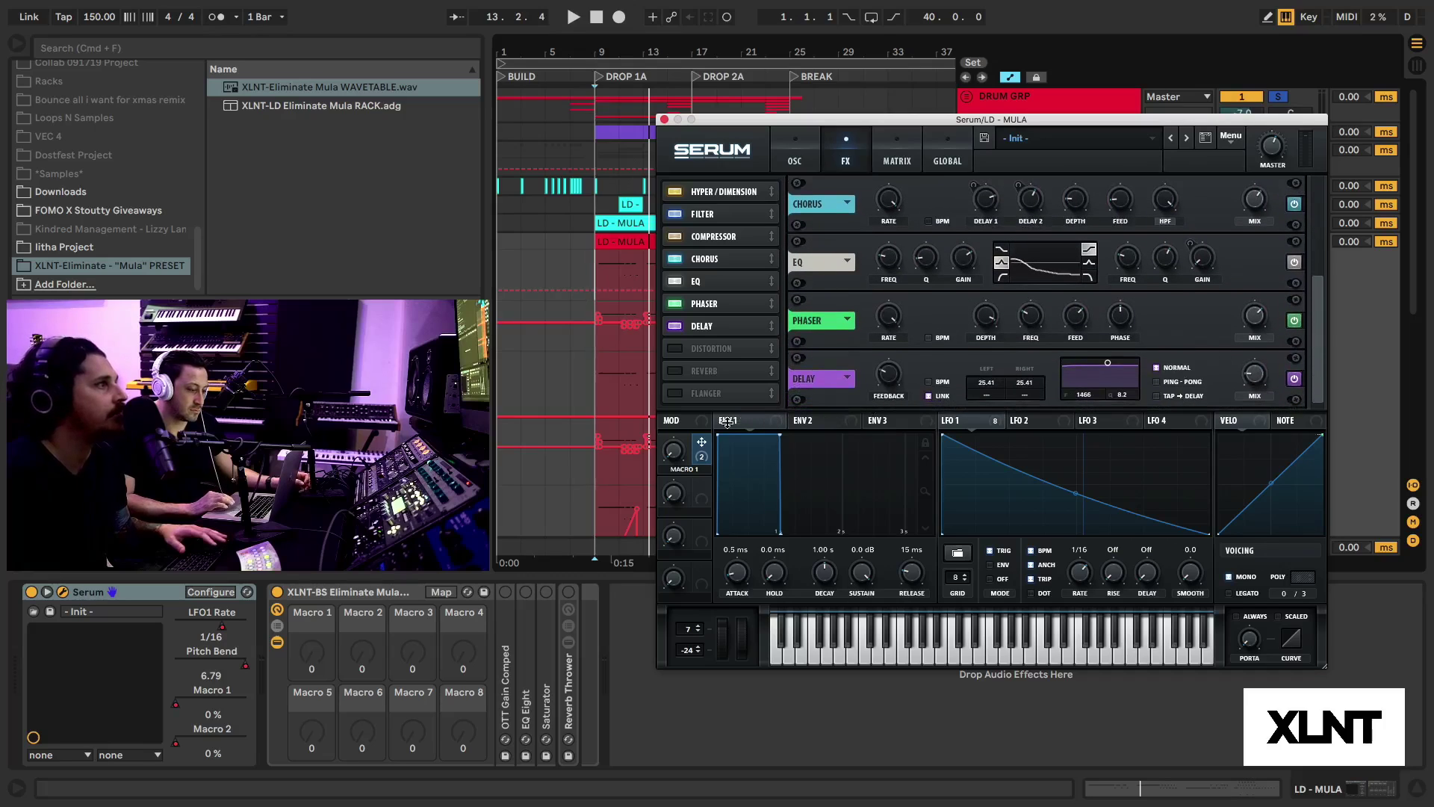
pyautogui.moveTo(701, 443); pyautogui.dragTo(869, 394)
# Step: Rename Macro 1 as ELIMINATE
pyautogui.doubleClick(690, 470)
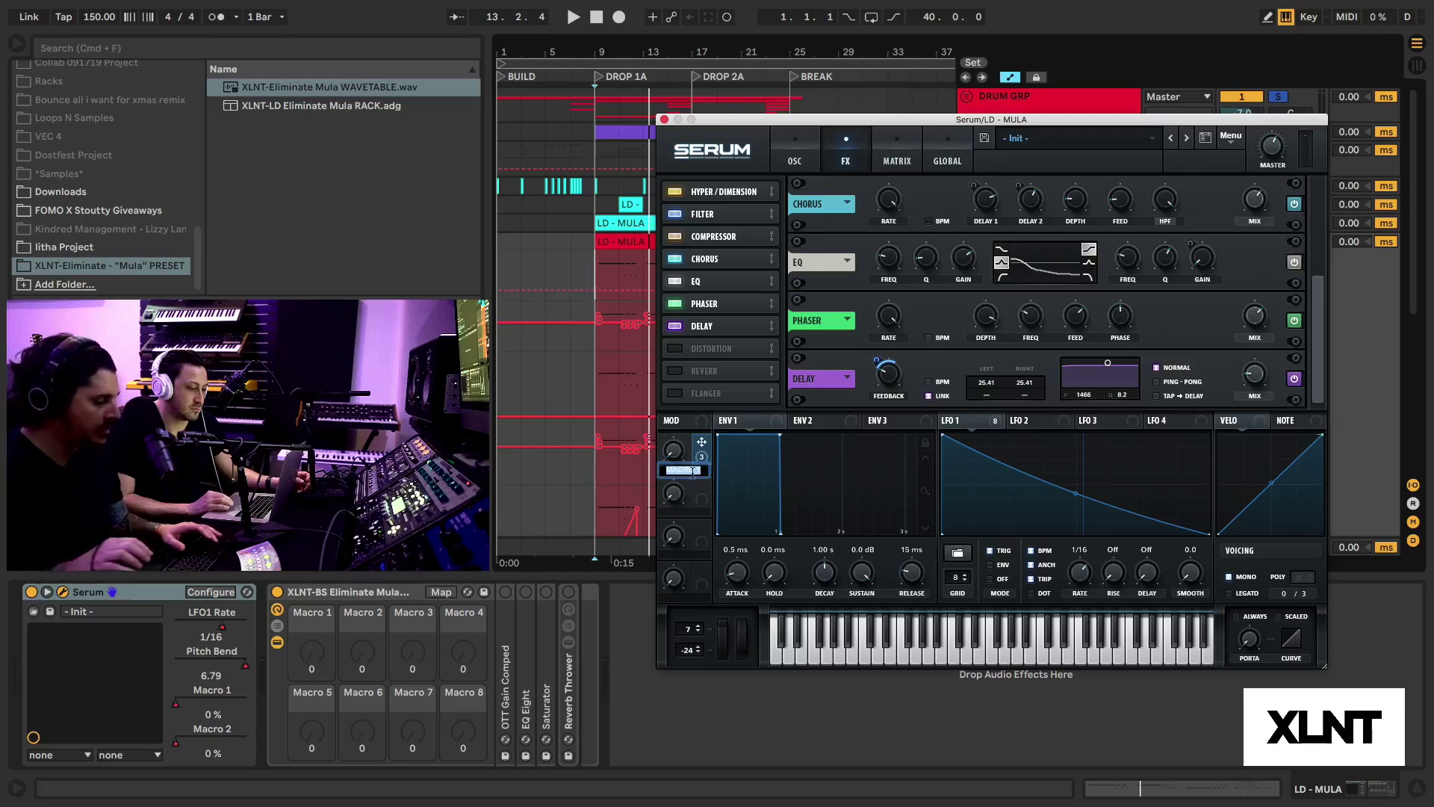
pyautogui.write('ELIMINATE')
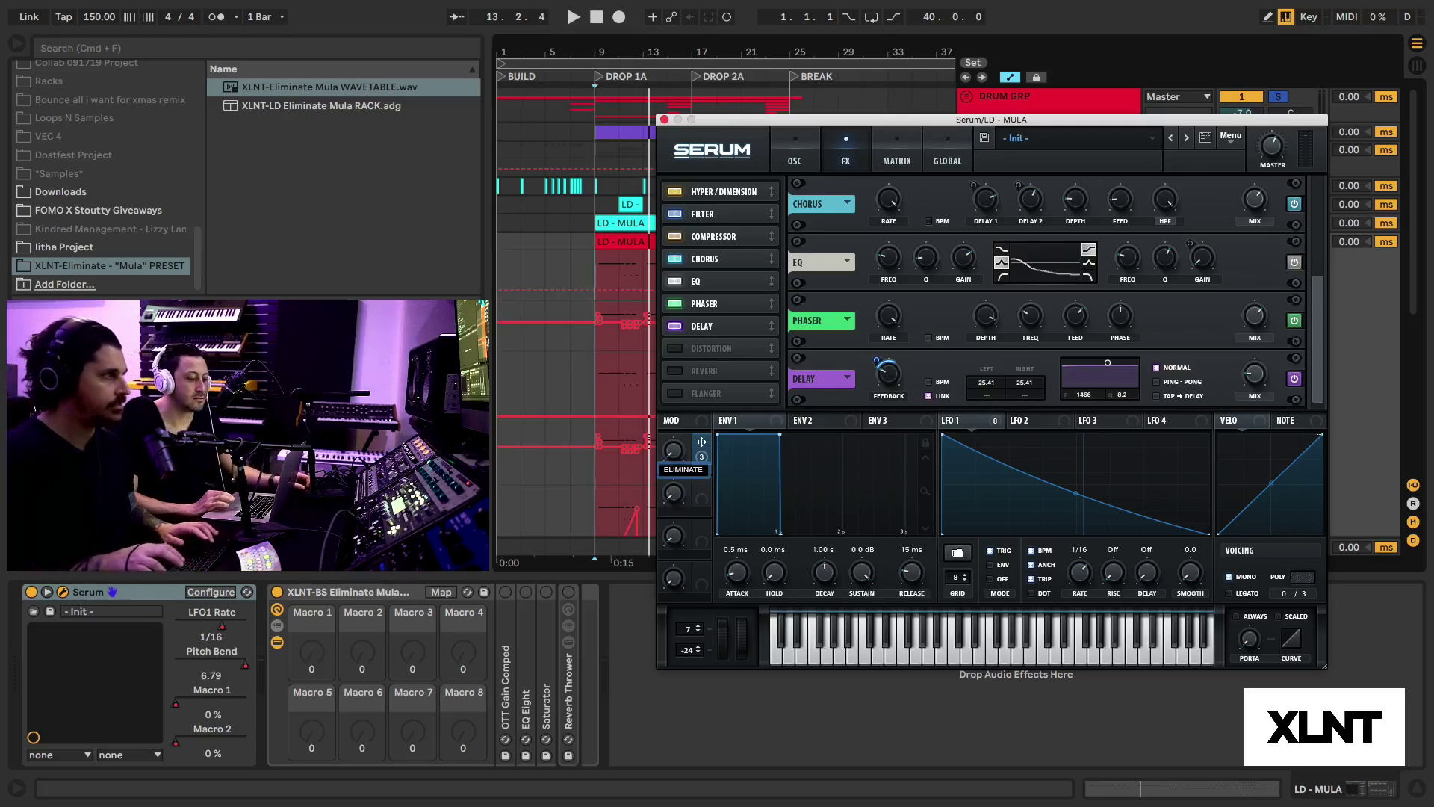
pyautogui.press('Return')
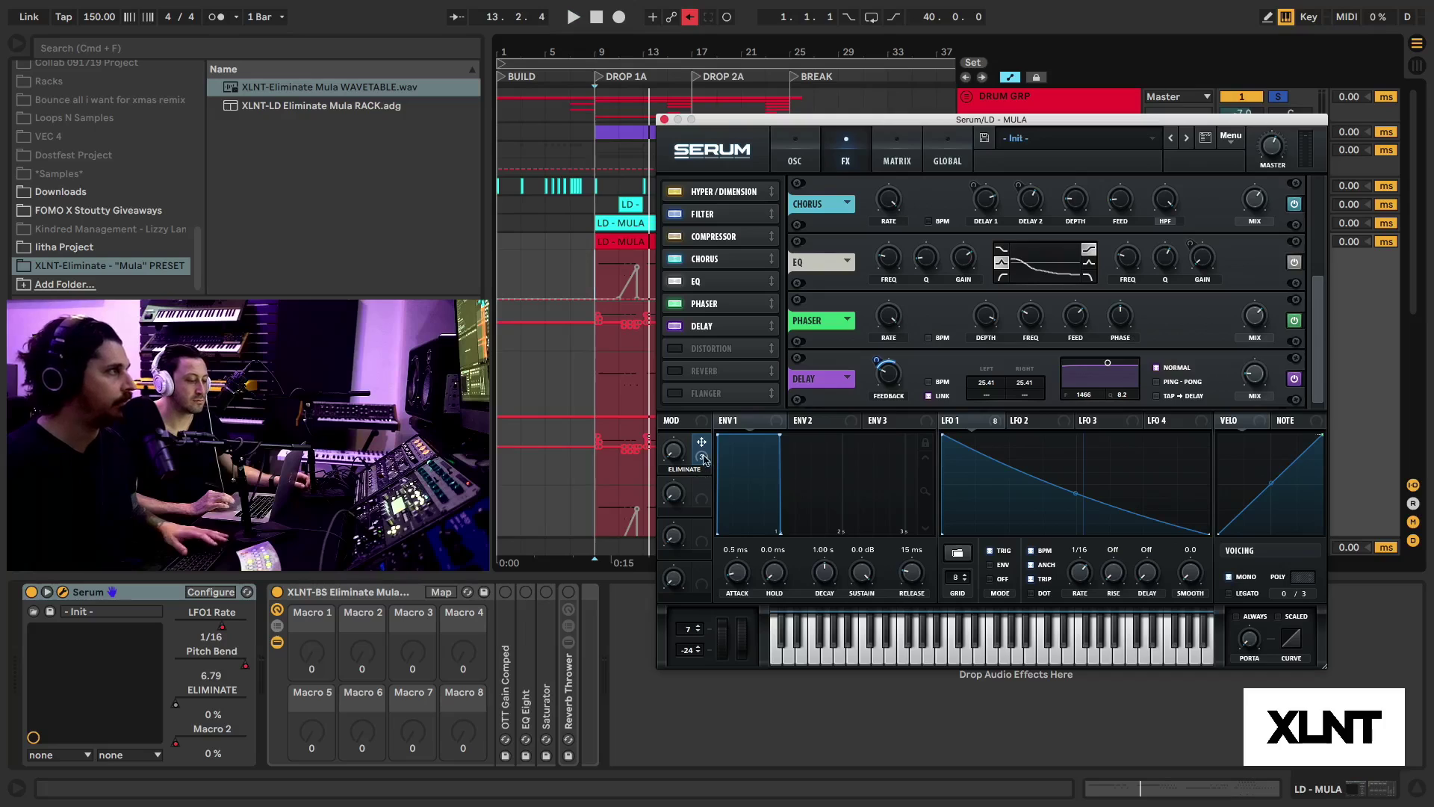
# Step: Play Drop 1A with the overridden automation re-enabled, and move the Serum window clear of the track lanes
pyautogui.press('space')
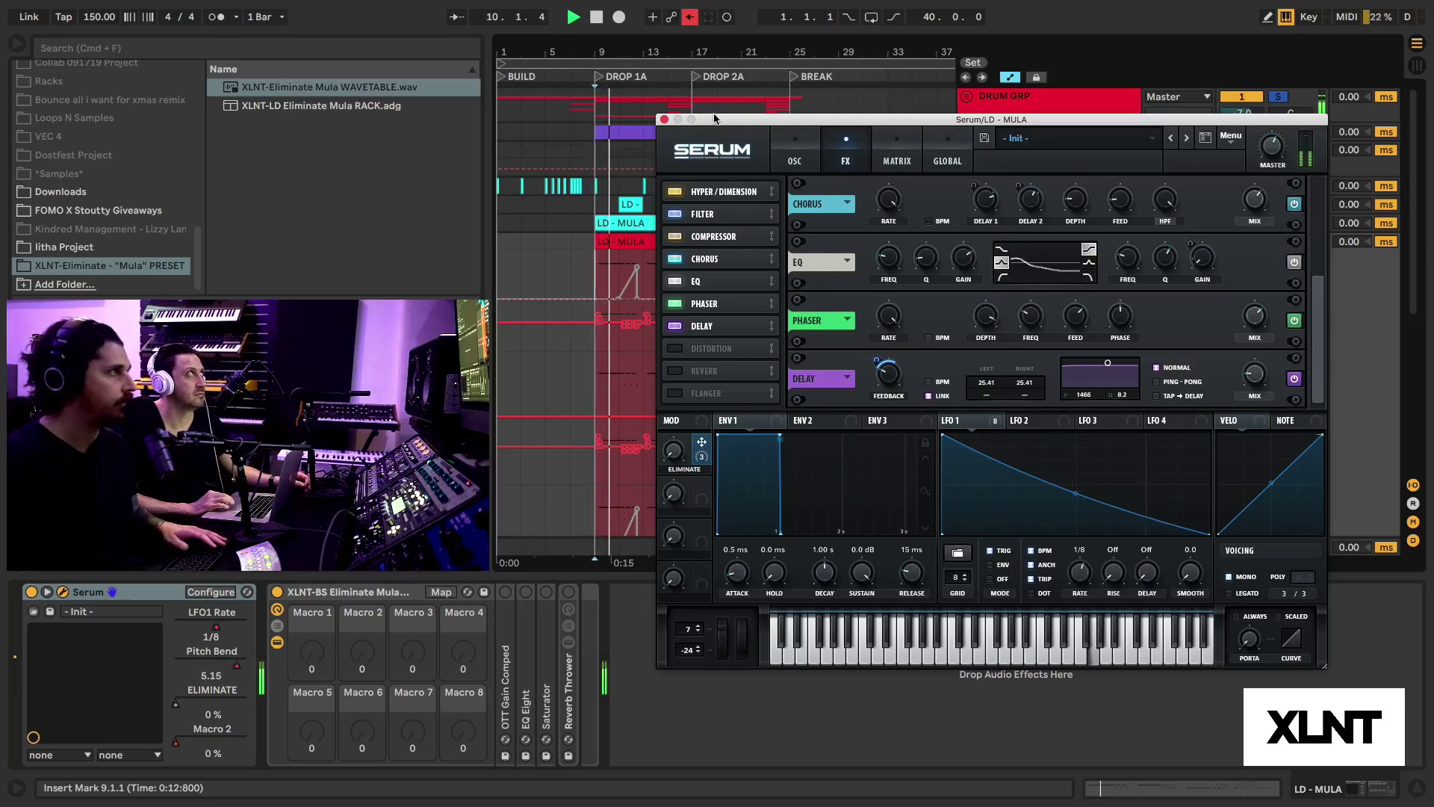
pyautogui.click(690, 17)
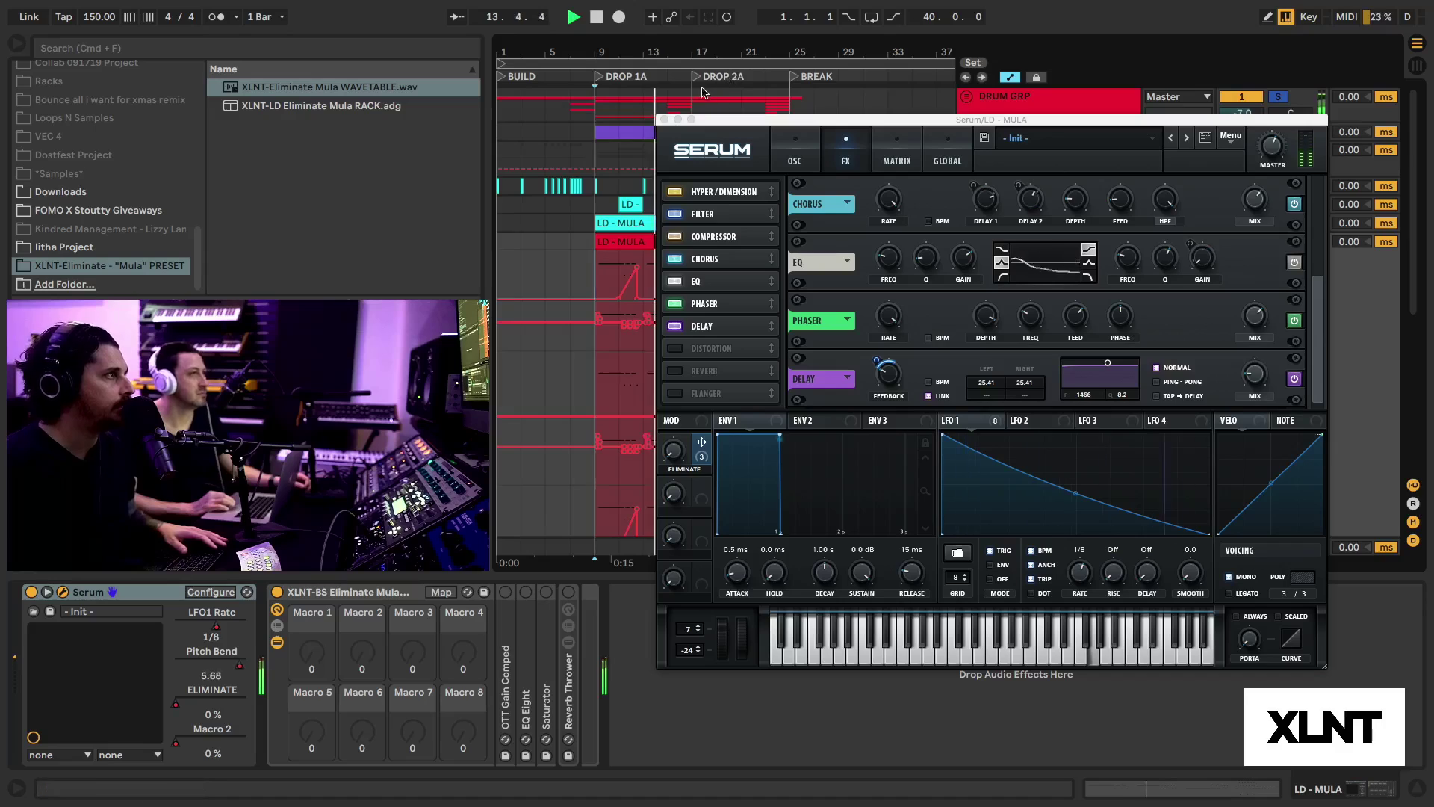
pyautogui.moveTo(709, 122); pyautogui.dragTo(750, 401)
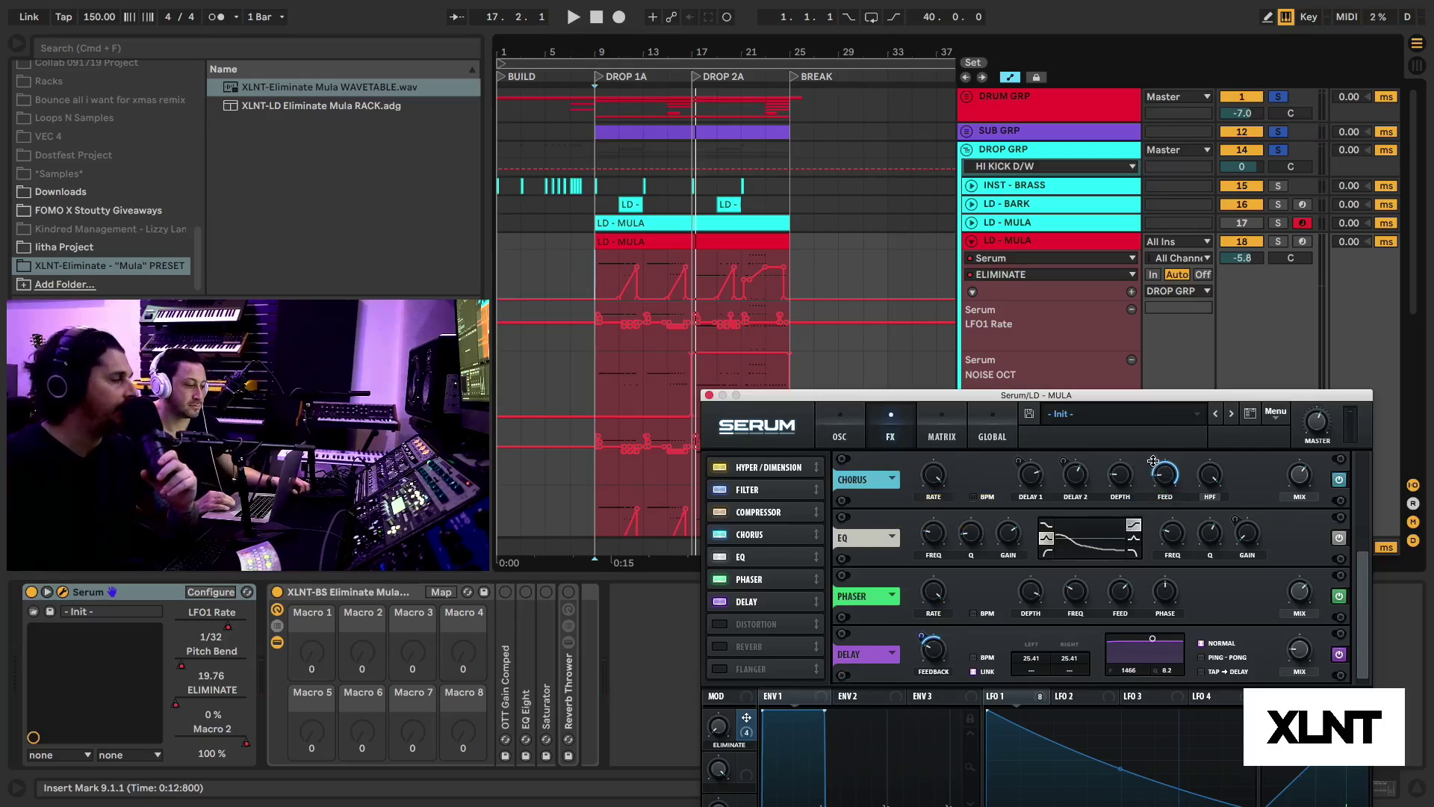
# Step: Assign the ELIMINATE macro to the chorus feedback with an amount of 41 and to the delay mix, auditioning Drop 1A
pyautogui.moveTo(1153, 461)
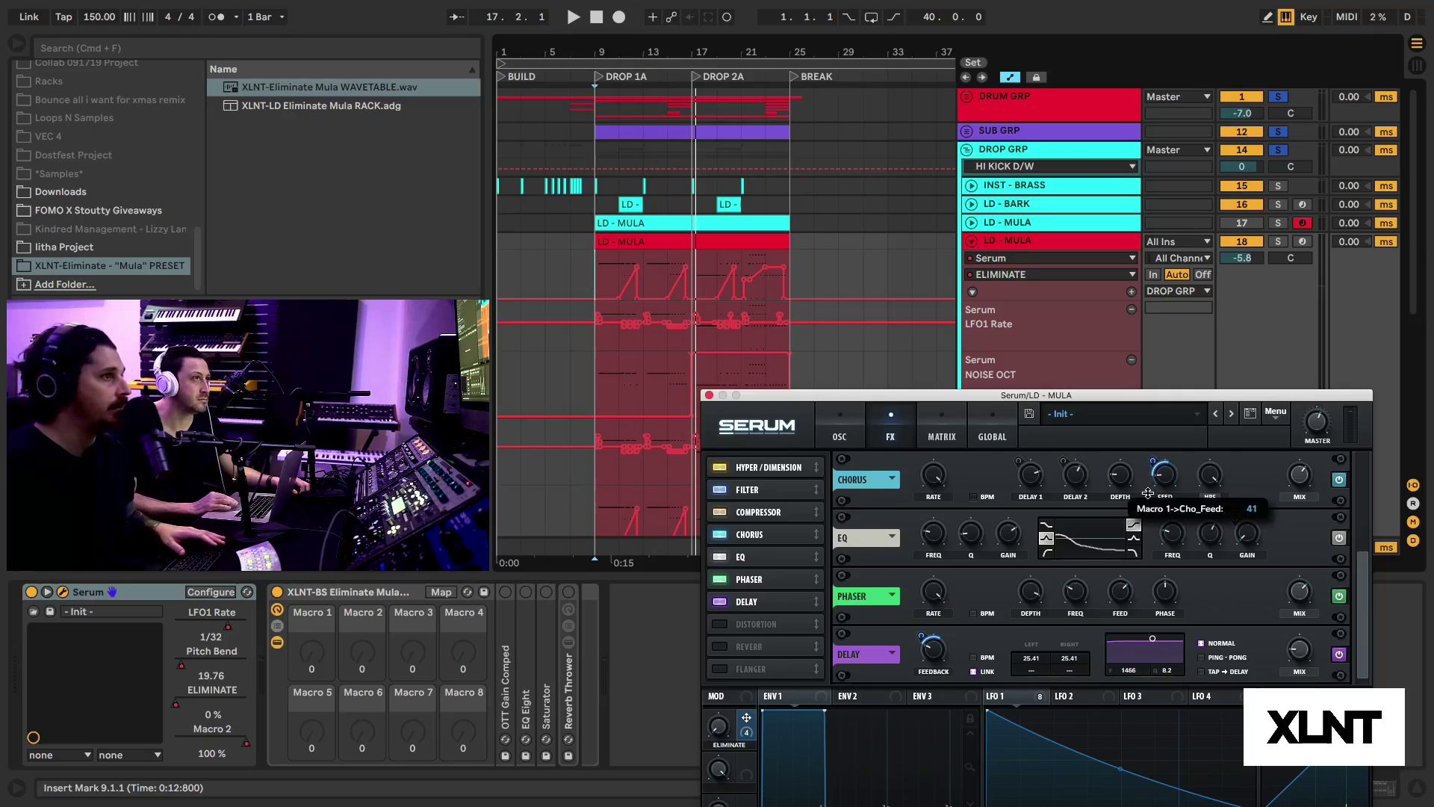
pyautogui.press('space')
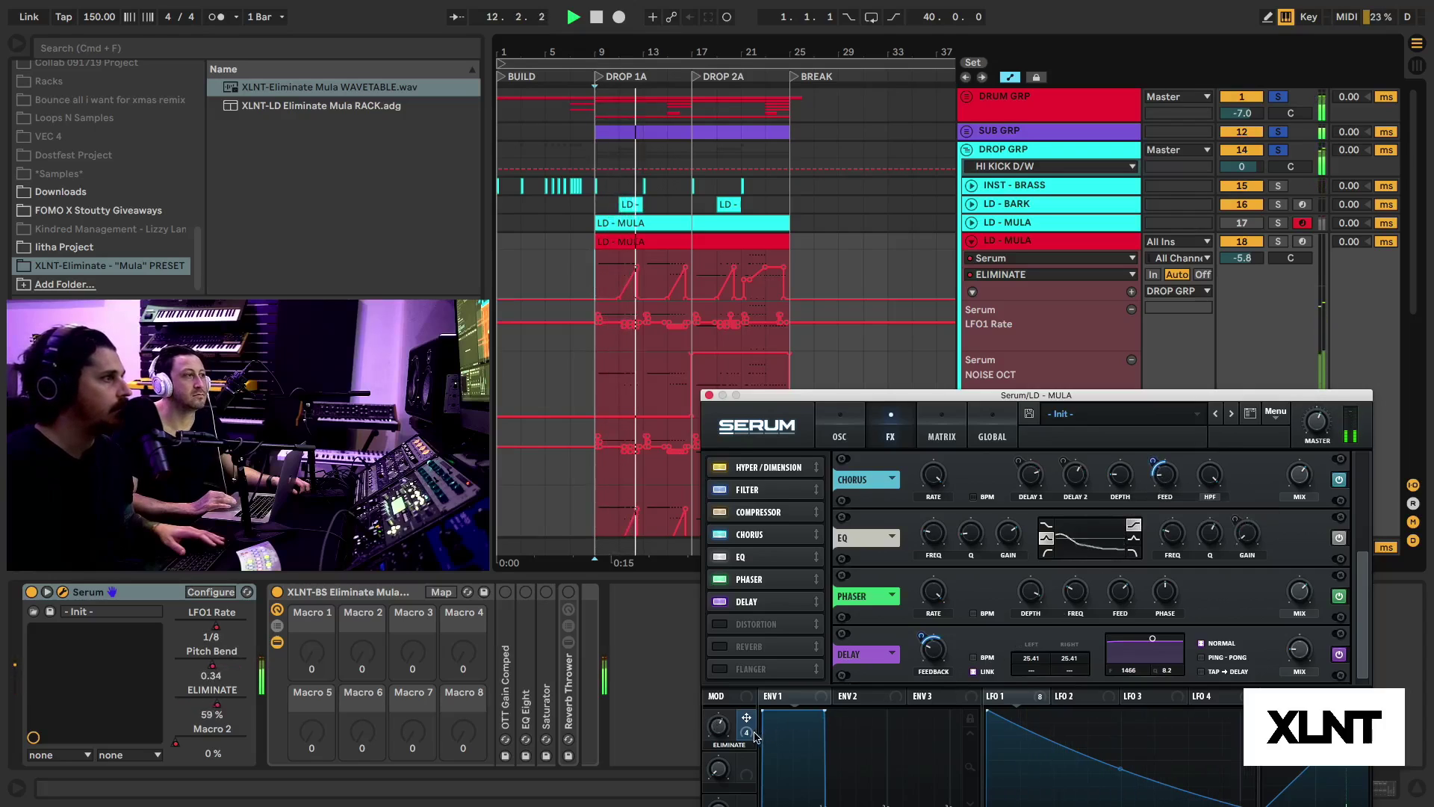
pyautogui.press('space')
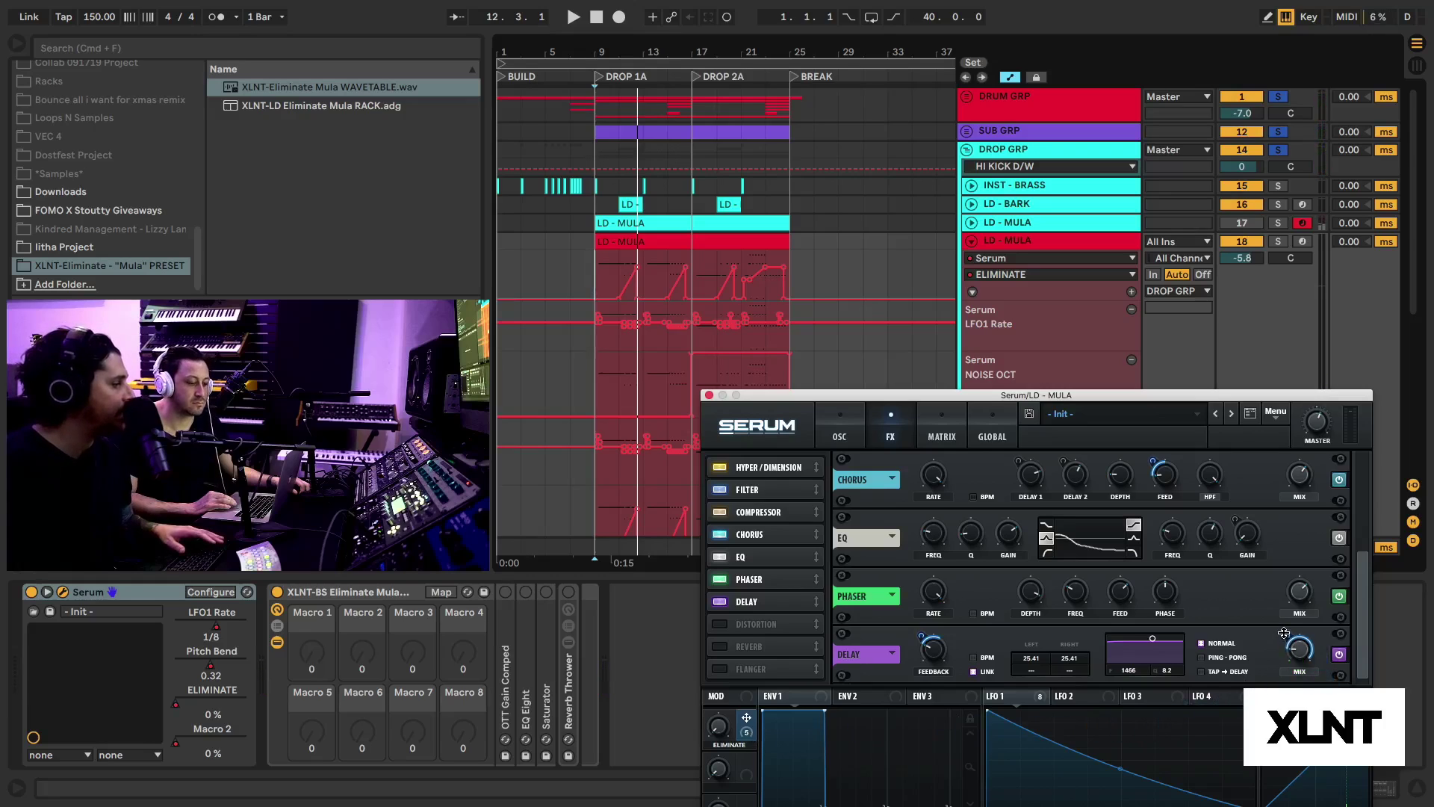
pyautogui.moveTo(1283, 632); pyautogui.dragTo(1283, 645)
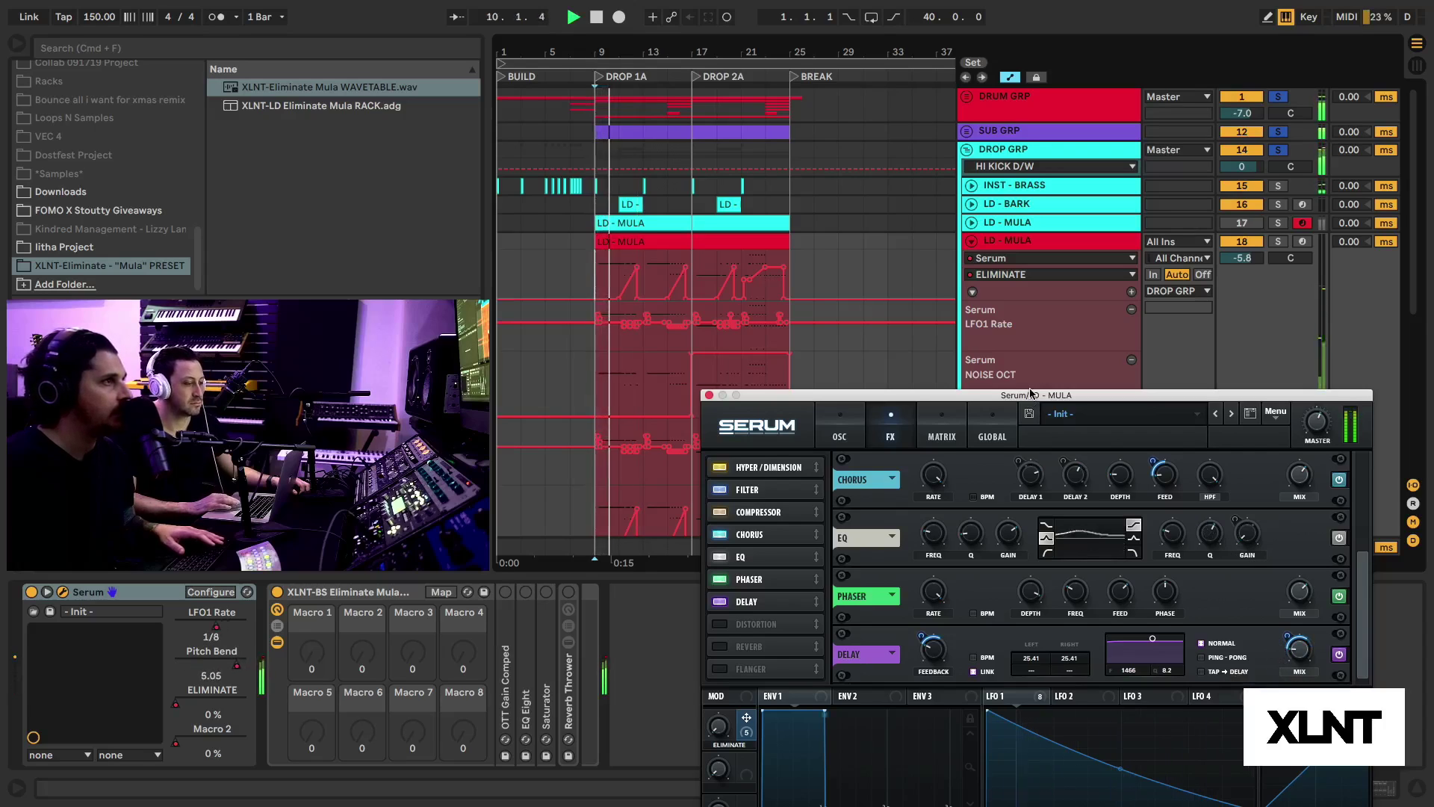
# Step: Finish auditioning Drop 1A, return Serum to its oscillator page, and close the plug-in window
pyautogui.moveTo(1030, 394); pyautogui.dragTo(1014, 153)
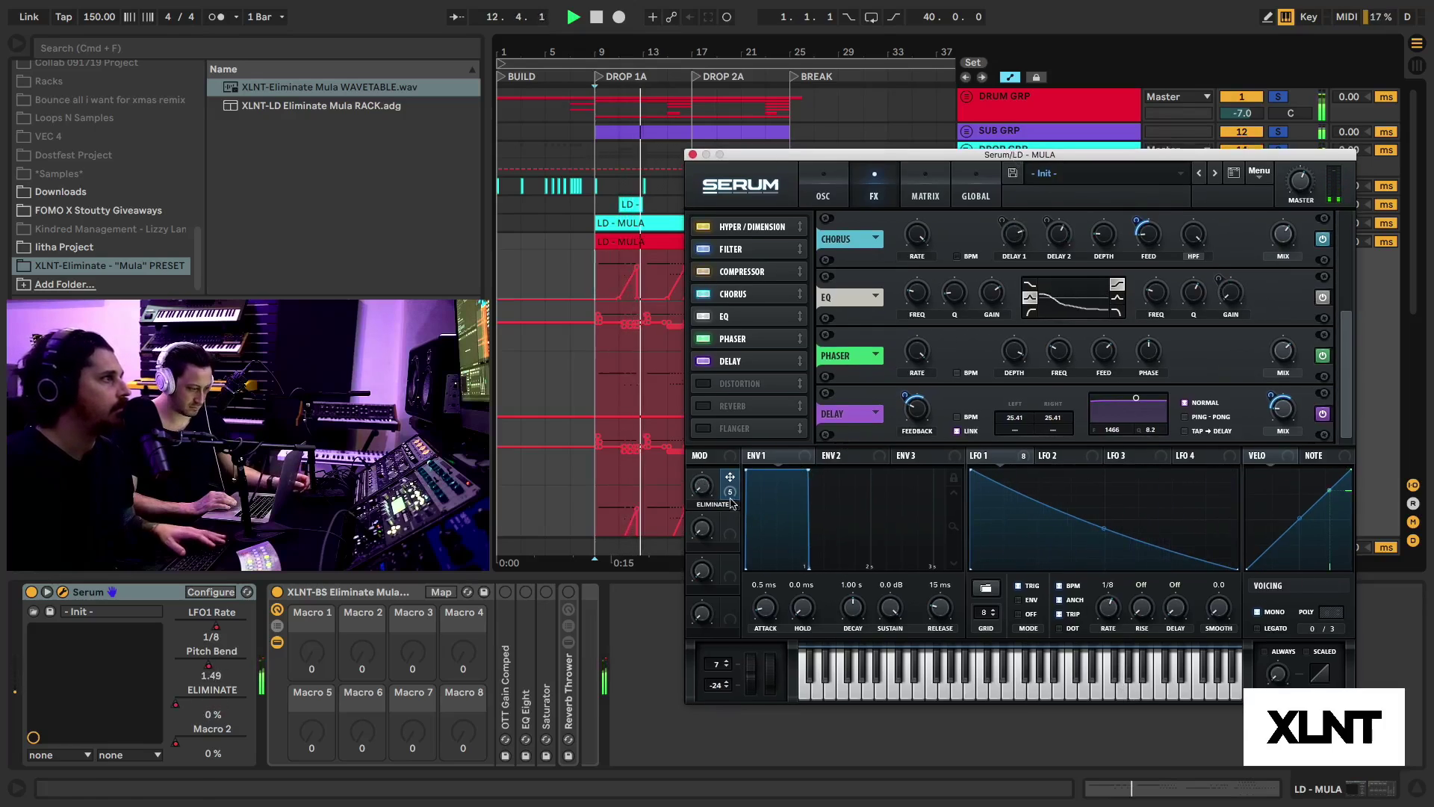
pyautogui.press('space')
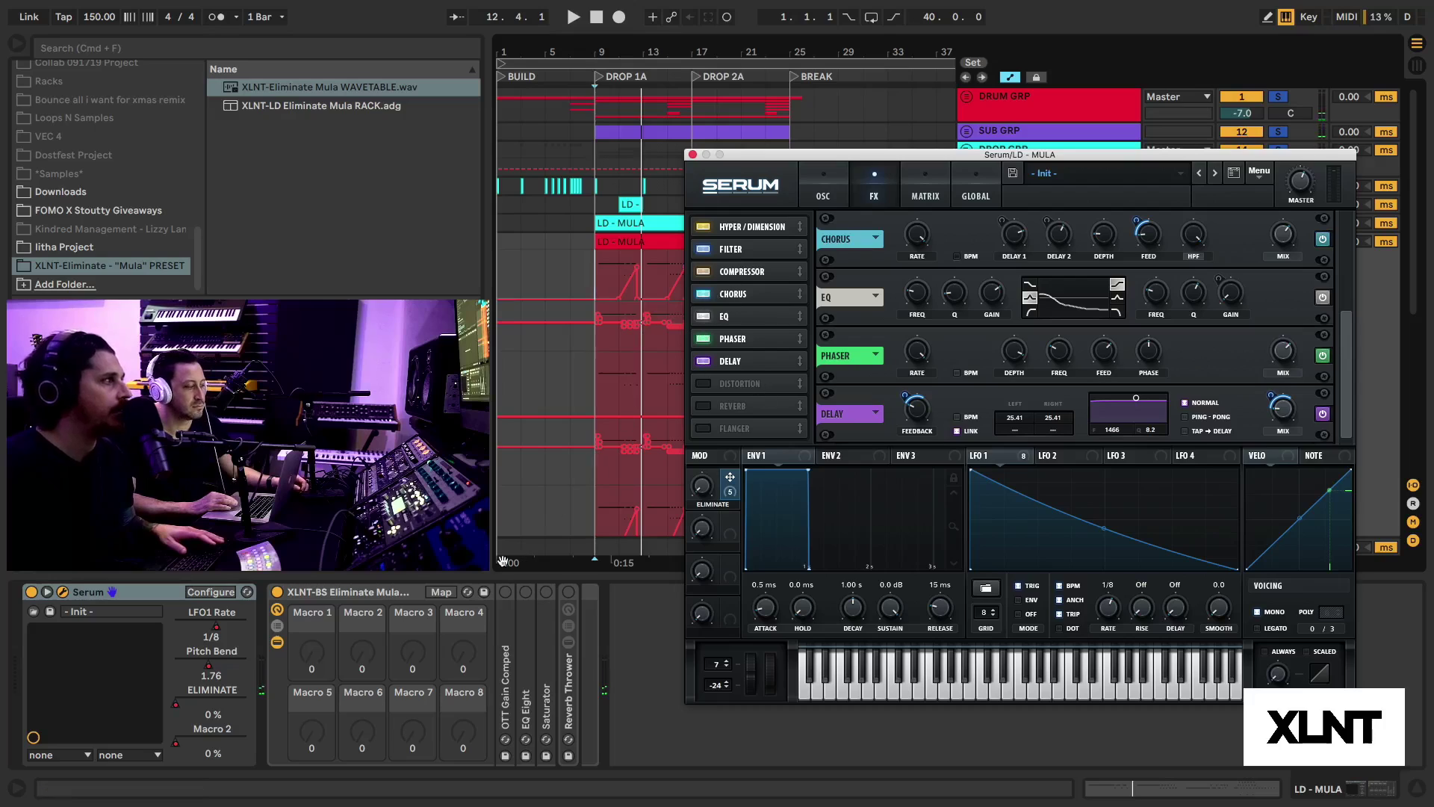
pyautogui.hscroll(1, 502, 560)
pyautogui.hscroll(1, 628, 549)
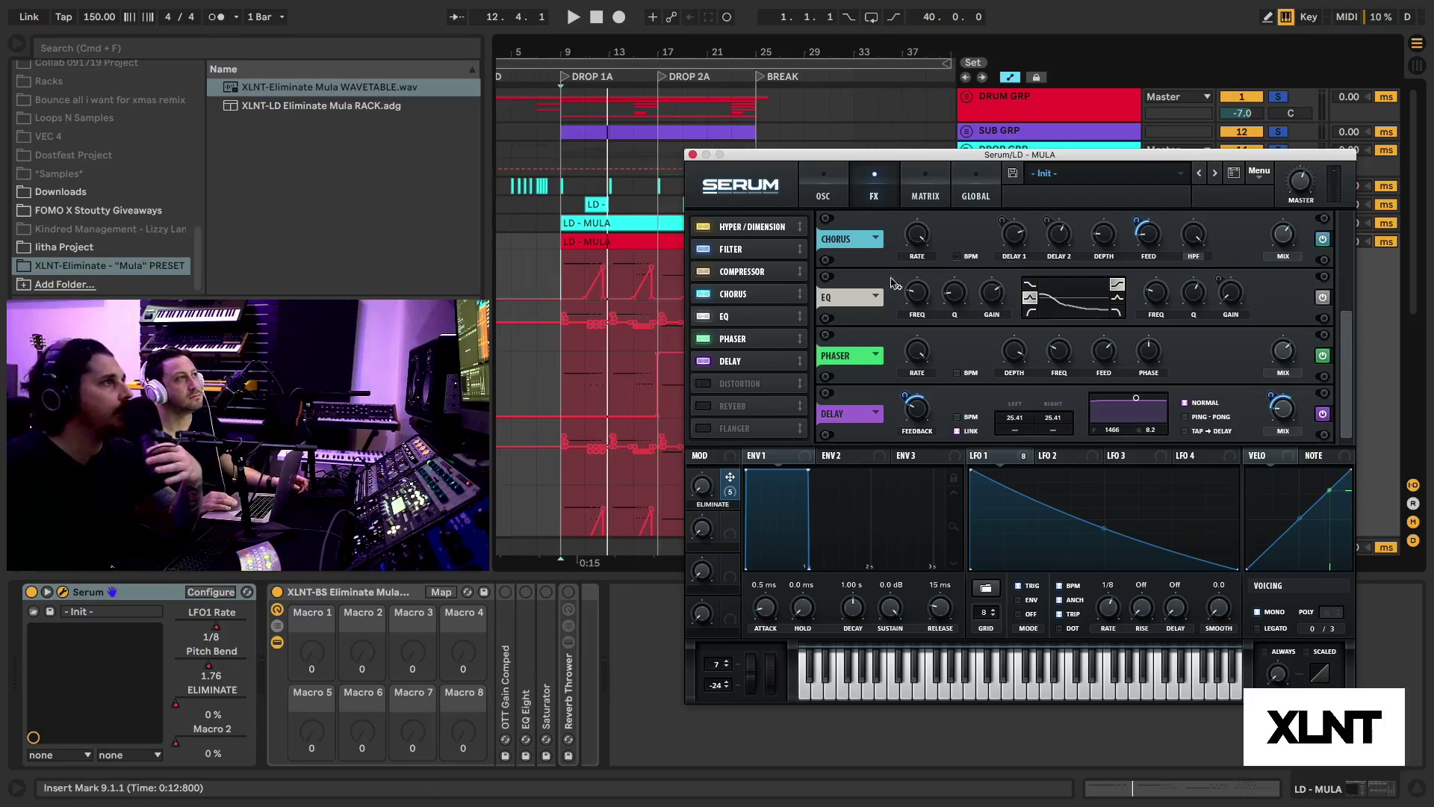
pyautogui.click(822, 174)
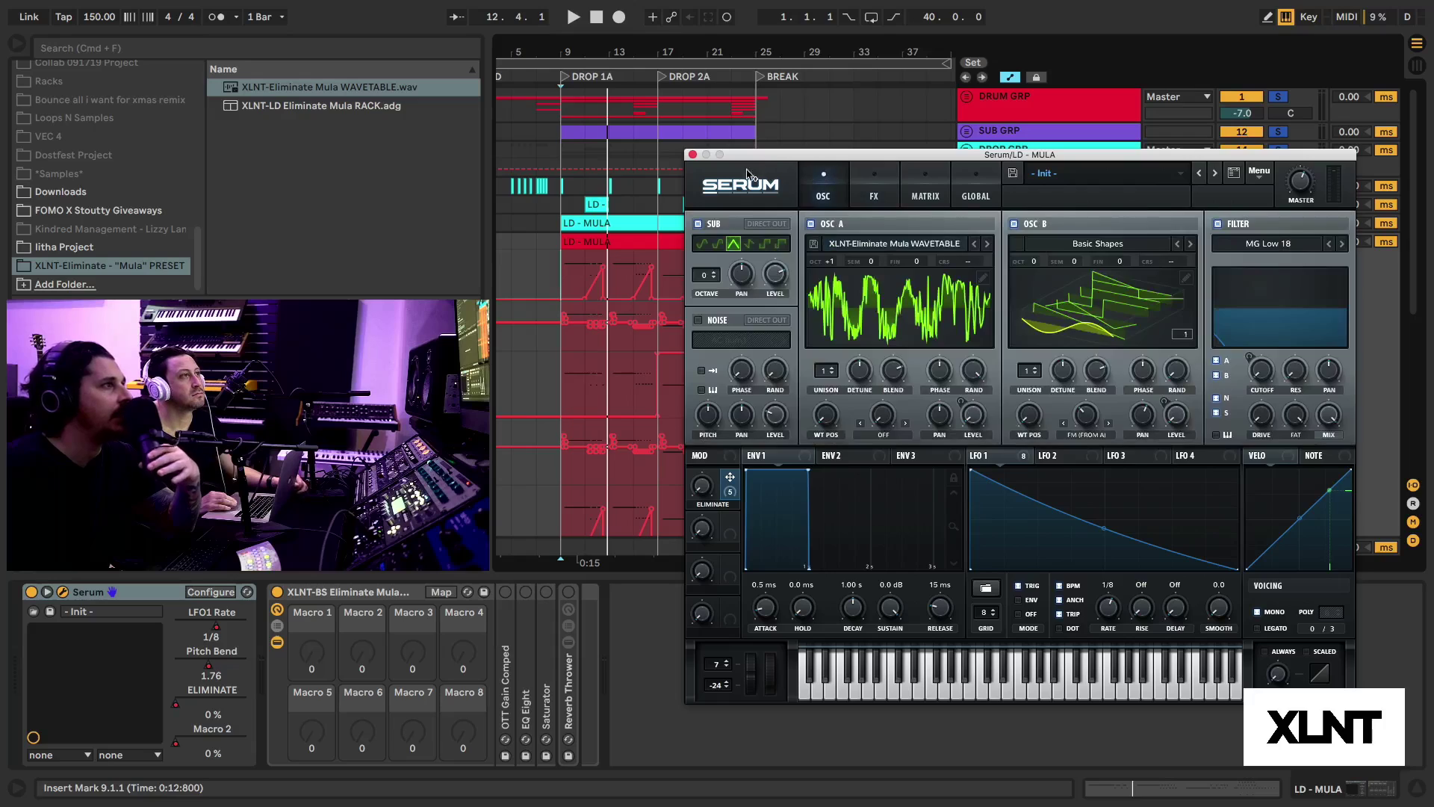
pyautogui.click(692, 155)
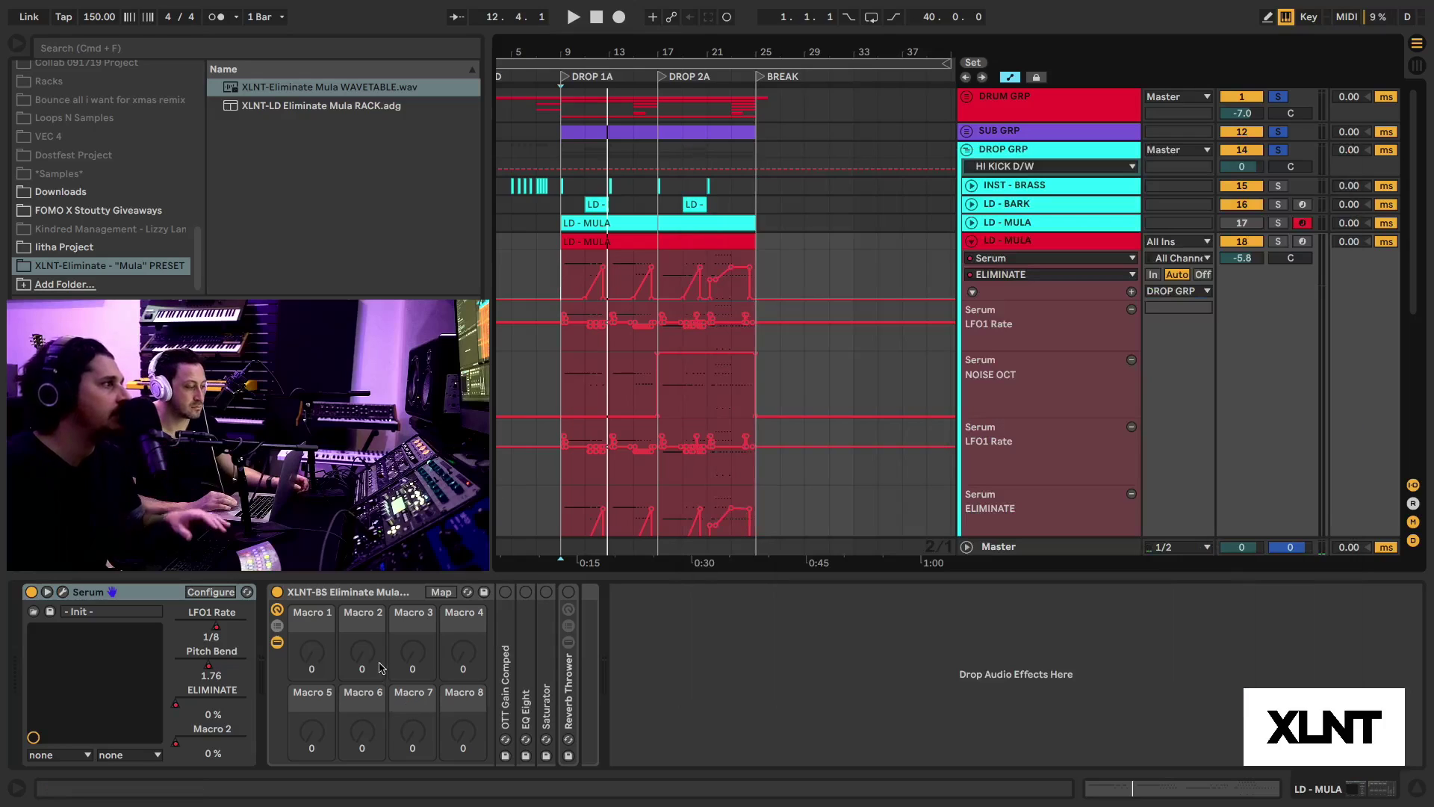
# Step: Turn on the OTT Gain Comped device in the effect rack, audition Drop 1A through it, and collapse the device
pyautogui.doubleClick(506, 646)
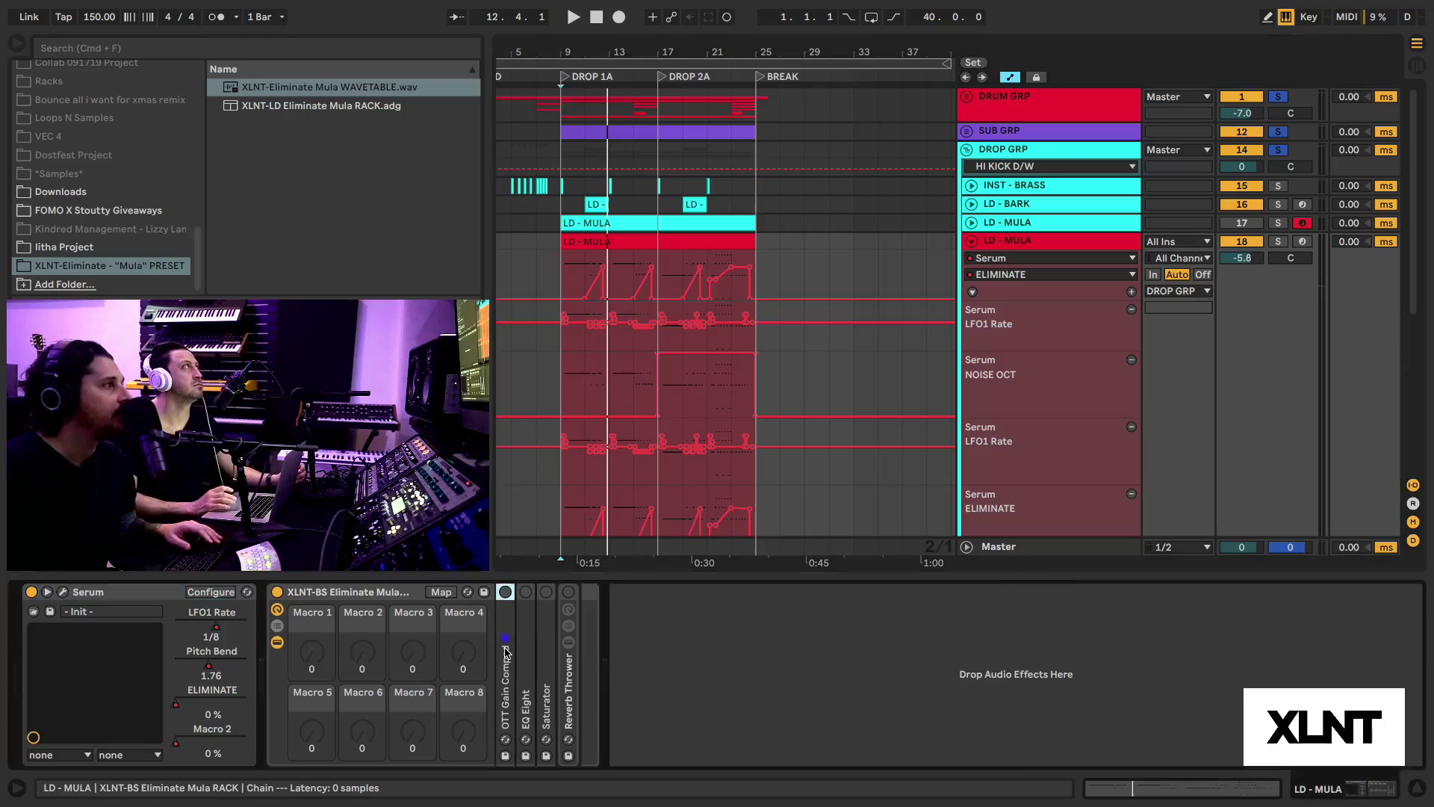
pyautogui.click(506, 593)
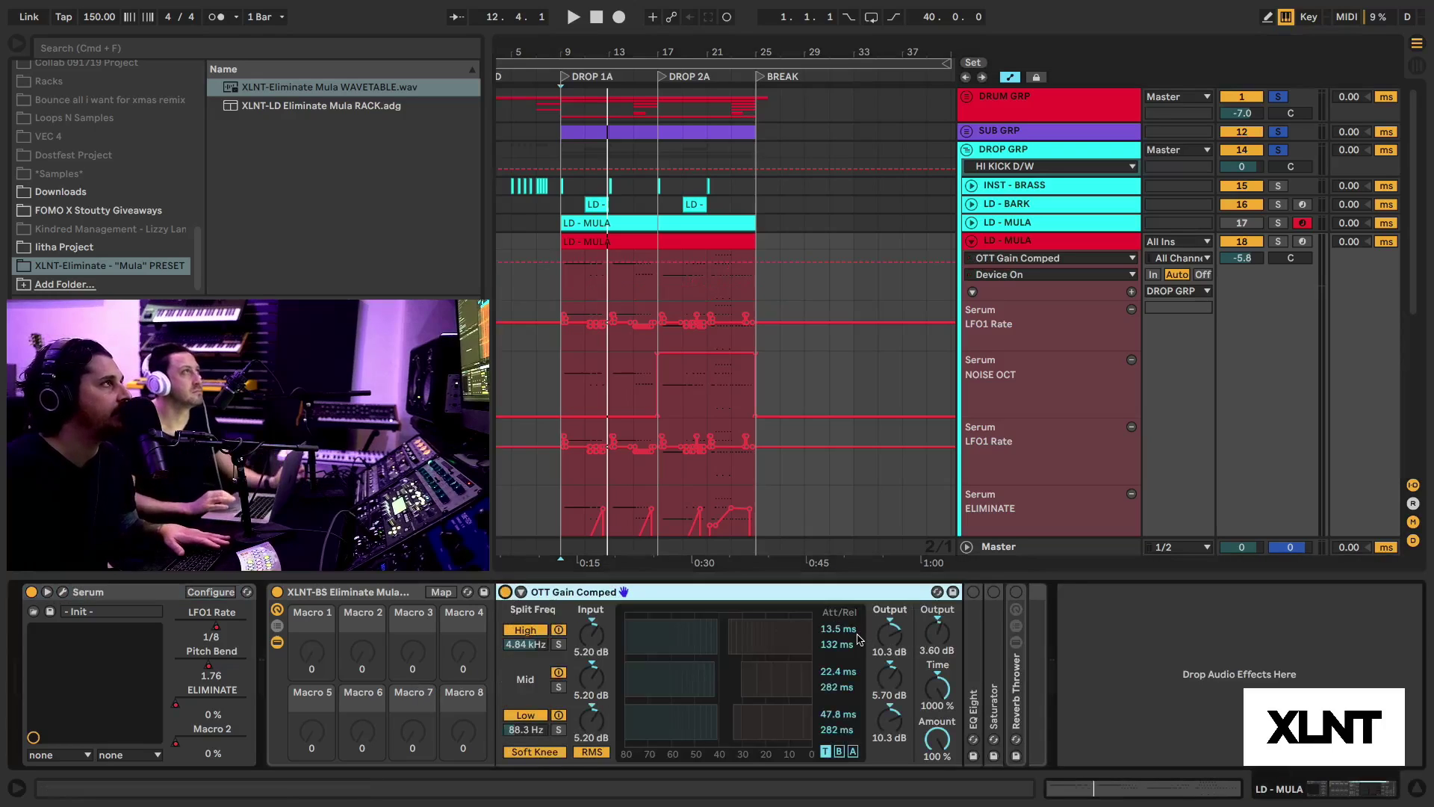
pyautogui.press('space')
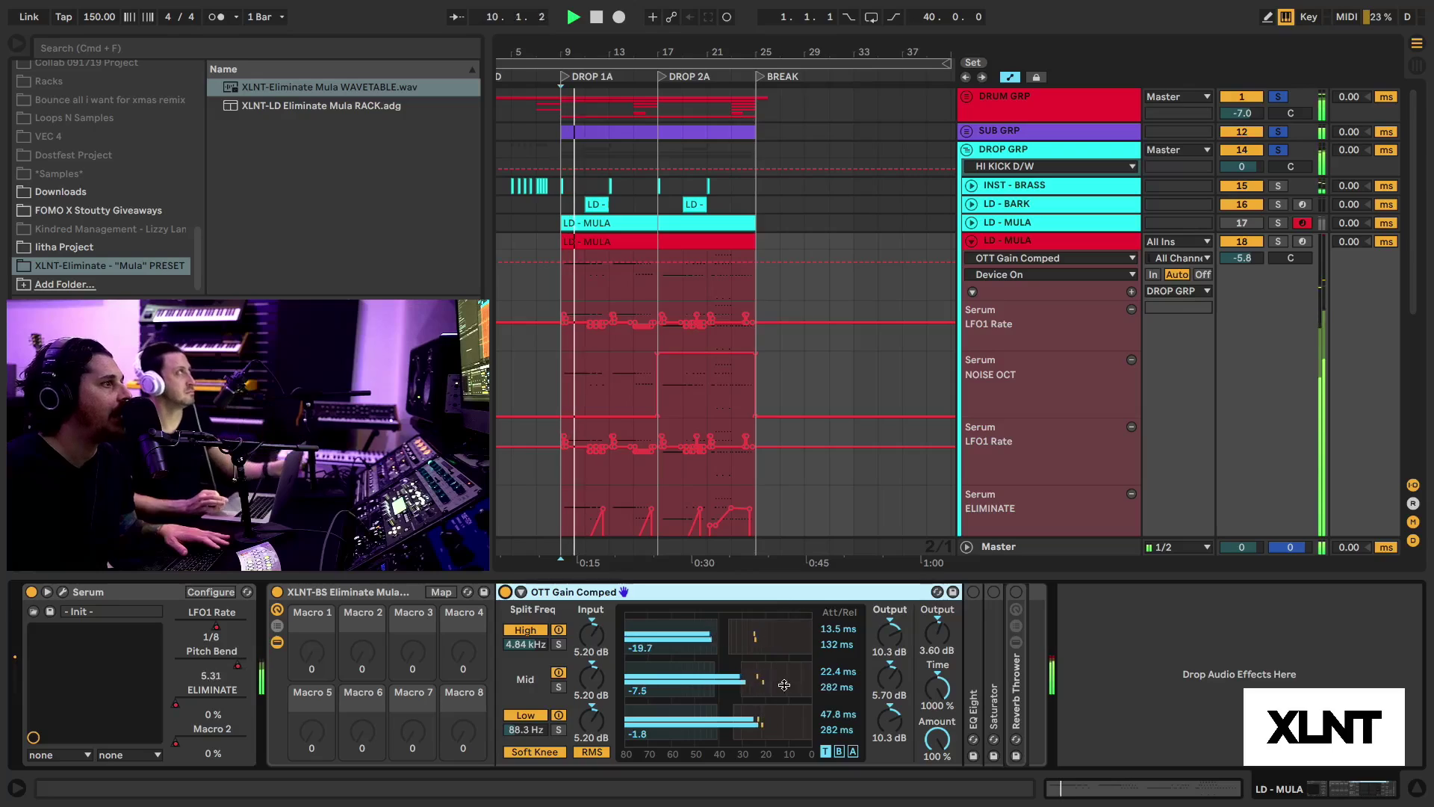
pyautogui.doubleClick(700, 592)
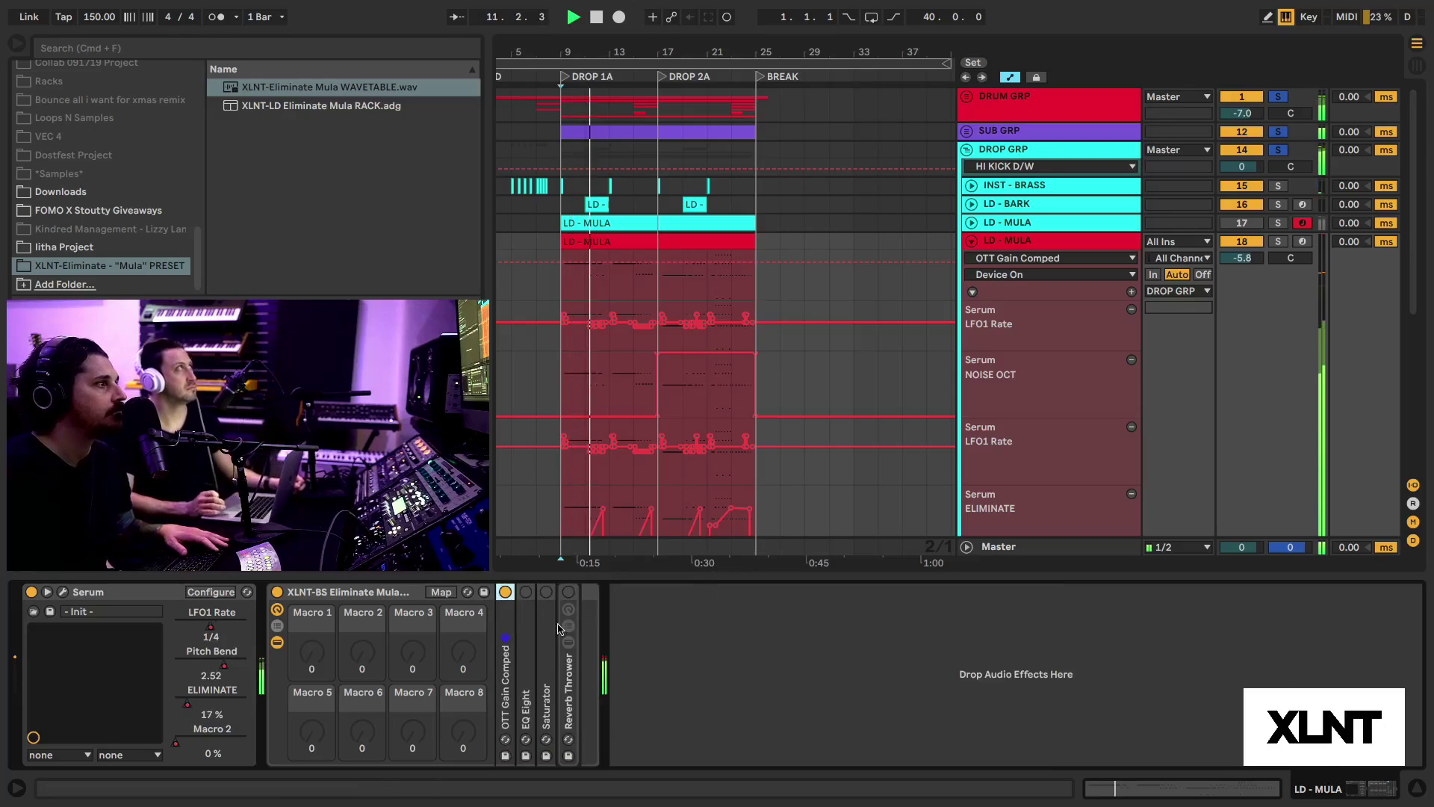
# Step: Turn on the EQ Eight in the effect rack and audition Drop 1A with its curve active
pyautogui.doubleClick(526, 628)
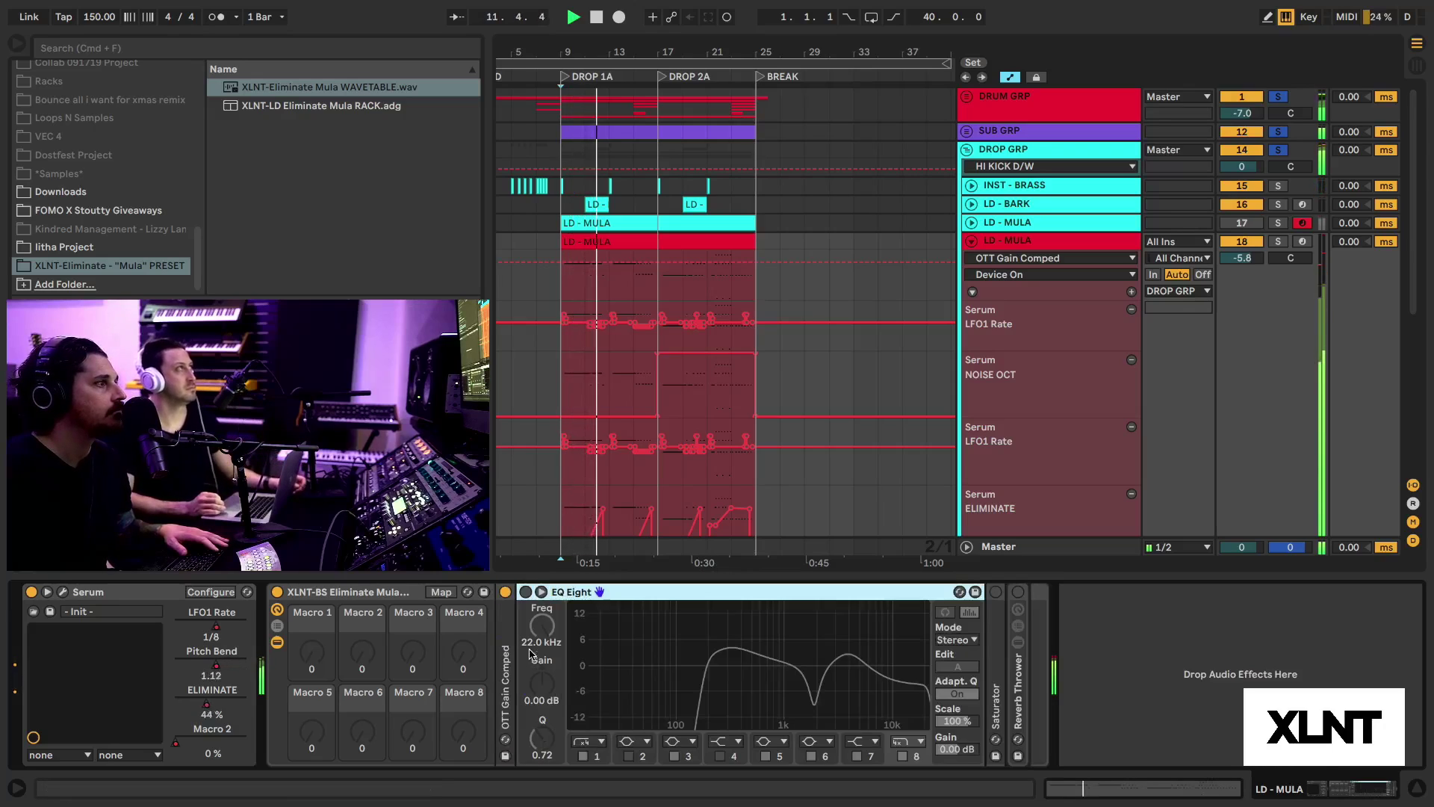
pyautogui.click(526, 592)
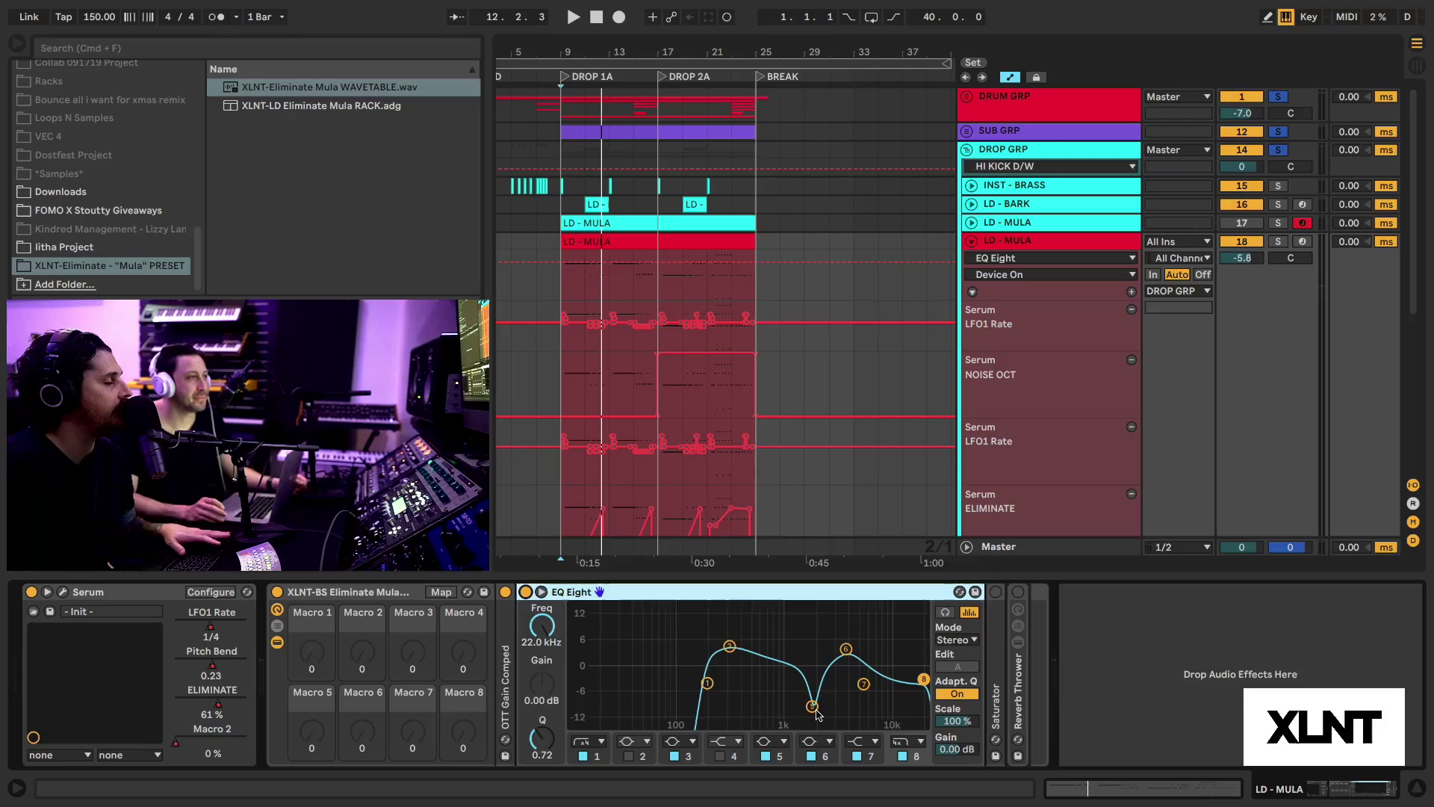
pyautogui.press('space')
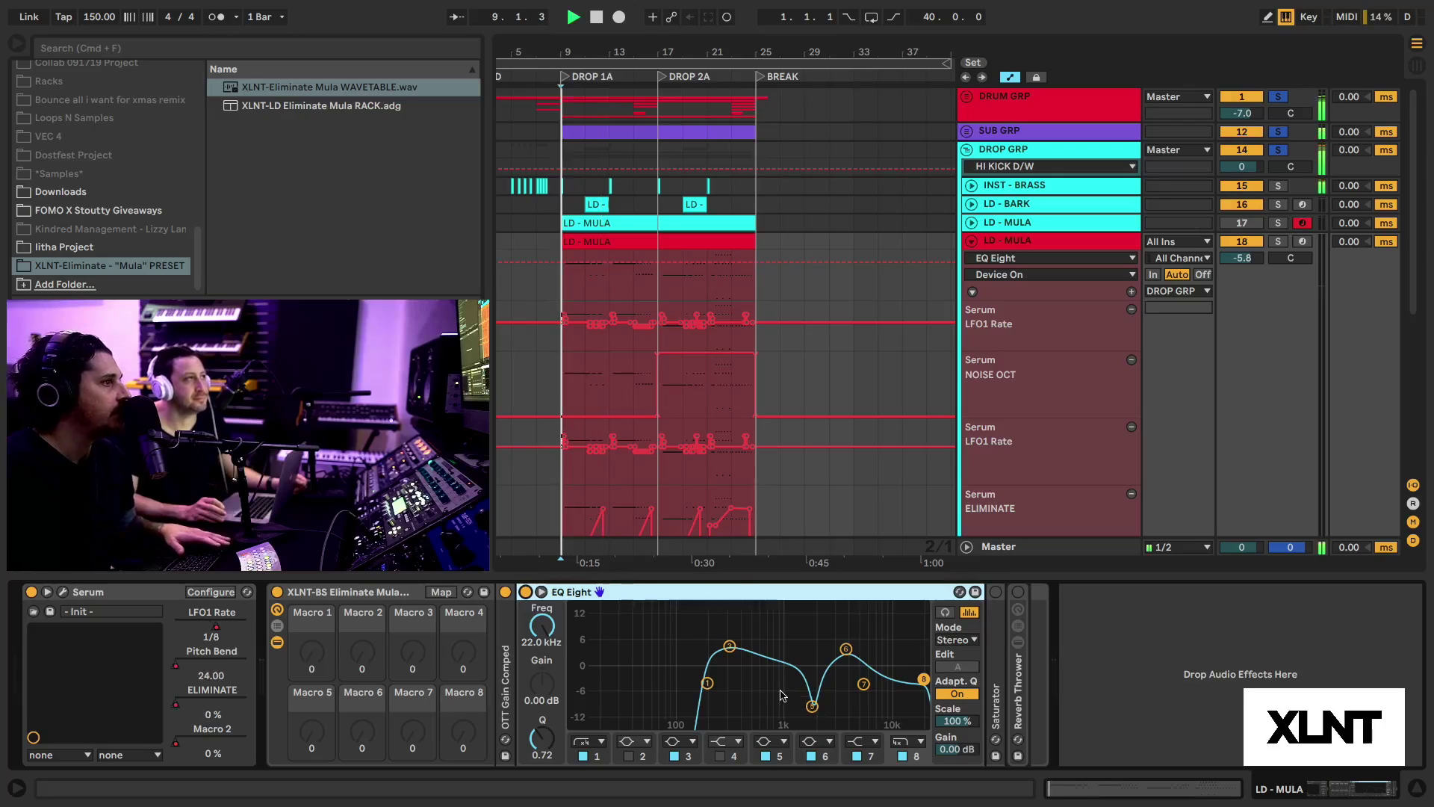
# Step: Compare the start of Drop 1A with the EQ Eight off and on, leave it on, and collapse the device
pyautogui.click(526, 592)
pyautogui.press('space')
pyautogui.press('space')
pyautogui.click(526, 591)
pyautogui.press('space')
pyautogui.press('space')
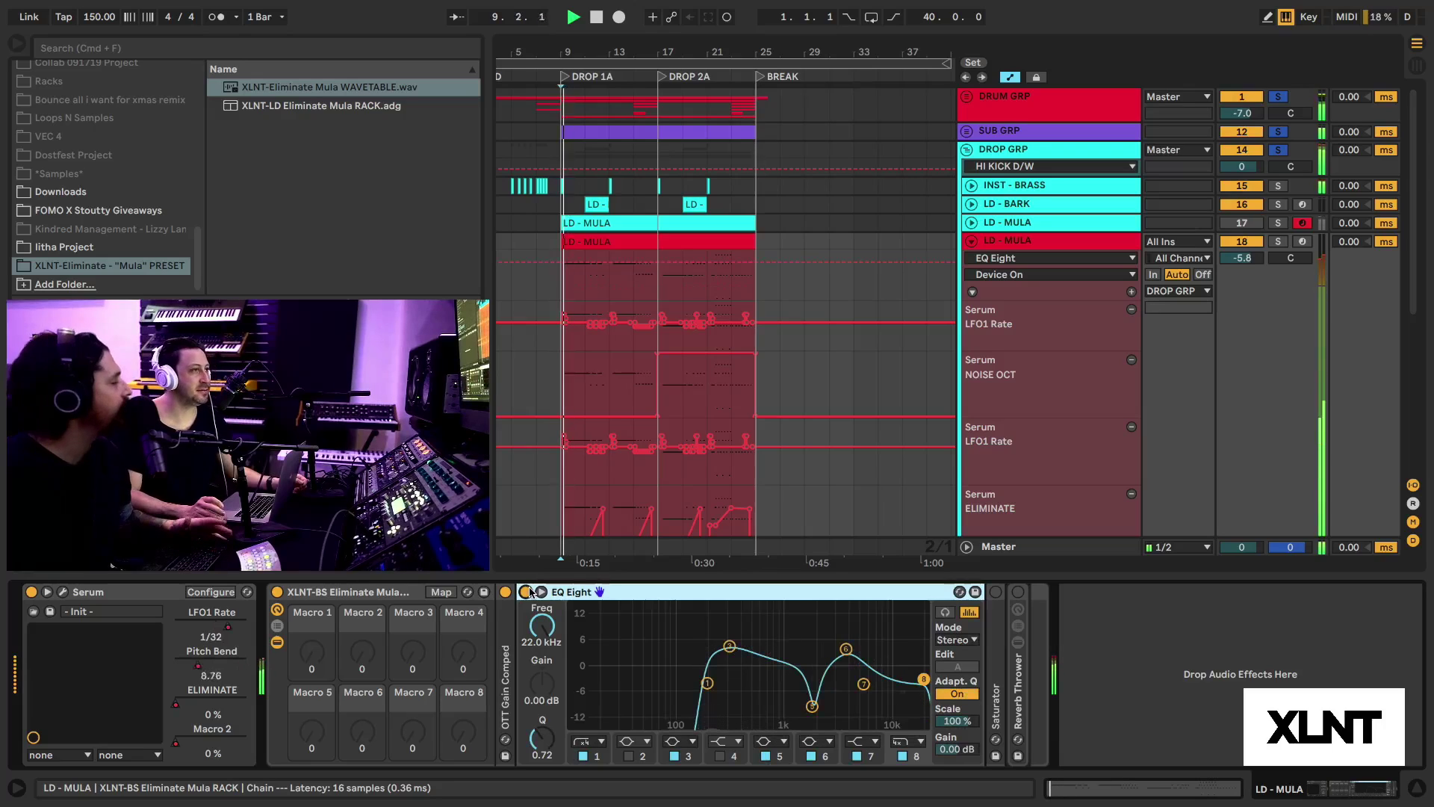
pyautogui.doubleClick(816, 595)
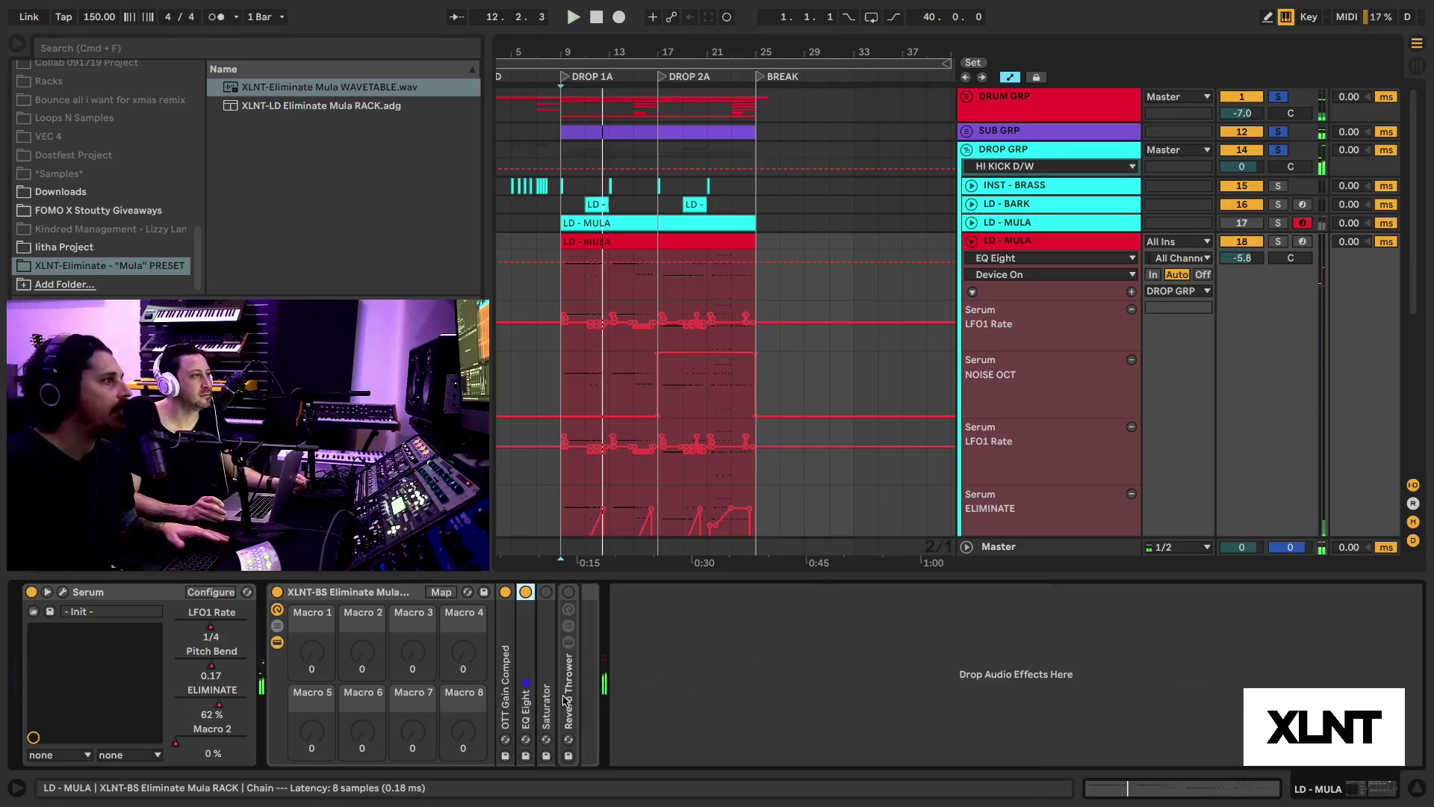
# Step: Turn on the Saturator in the effect rack, audition the start of Drop 1A, and collapse the device
pyautogui.doubleClick(547, 617)
pyautogui.click(546, 591)
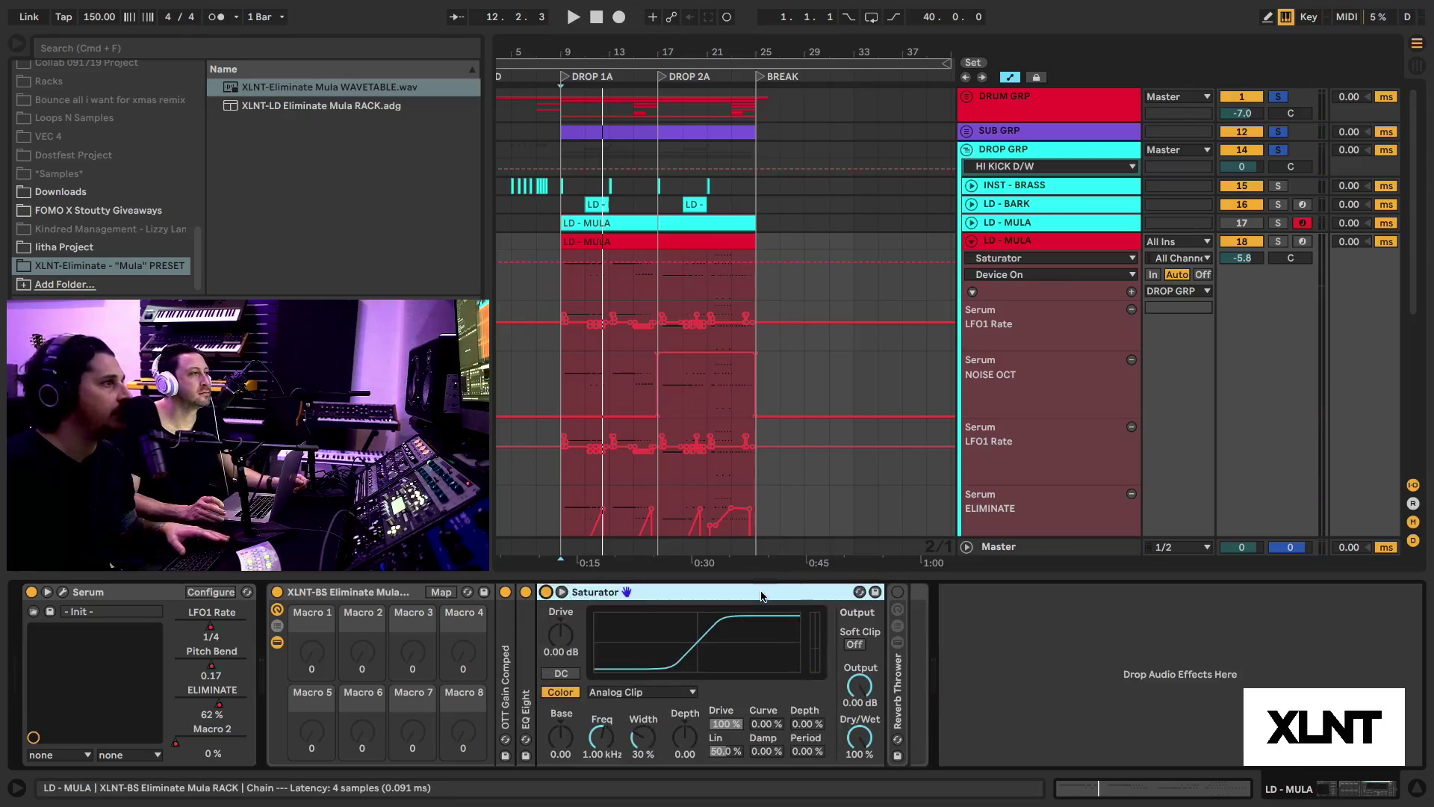
pyautogui.press('space')
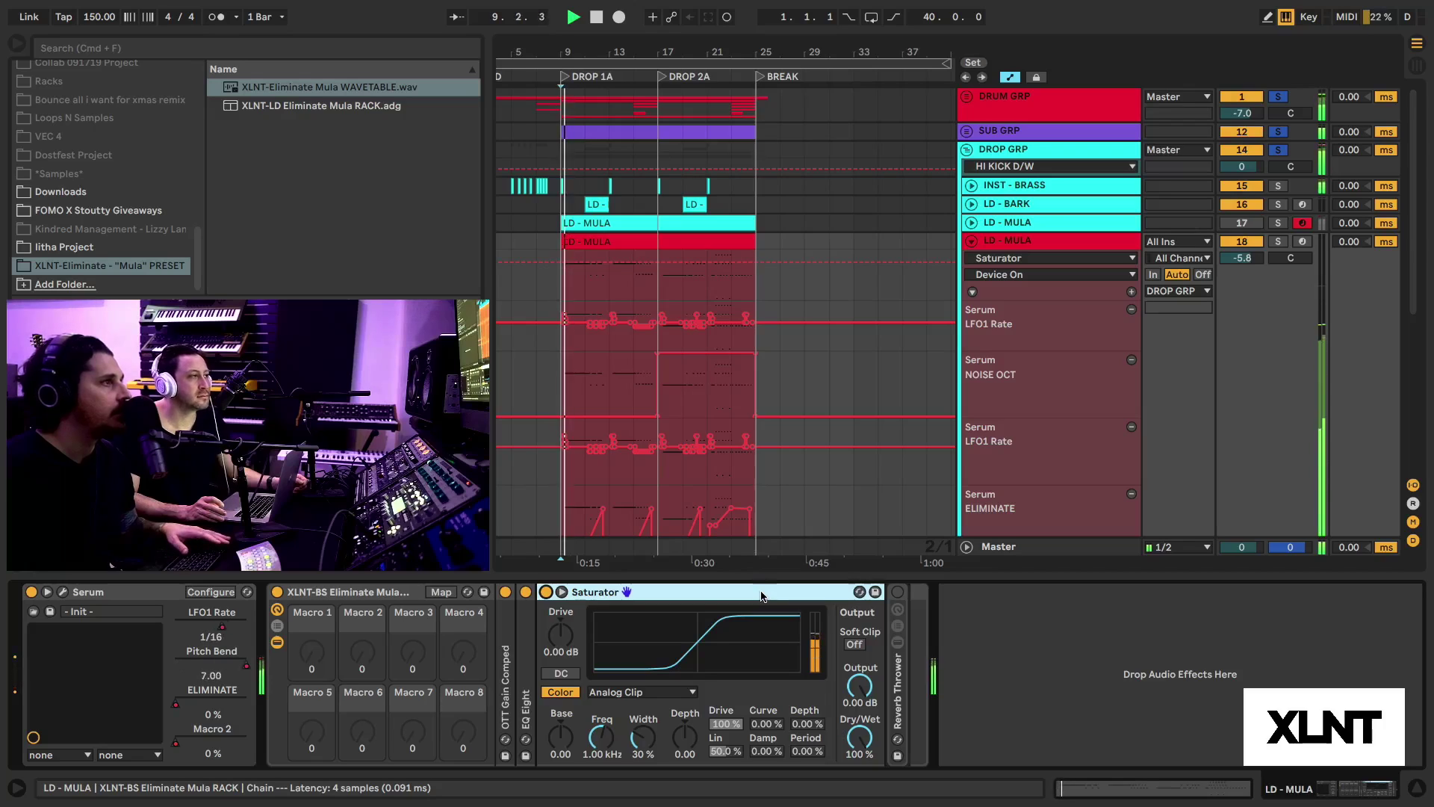
pyautogui.press('space')
pyautogui.doubleClick(761, 592)
# Step: Turn on the Reverb Thrower rack and collapse the Reverb device inside it, keeping the macros in view
pyautogui.doubleClick(567, 697)
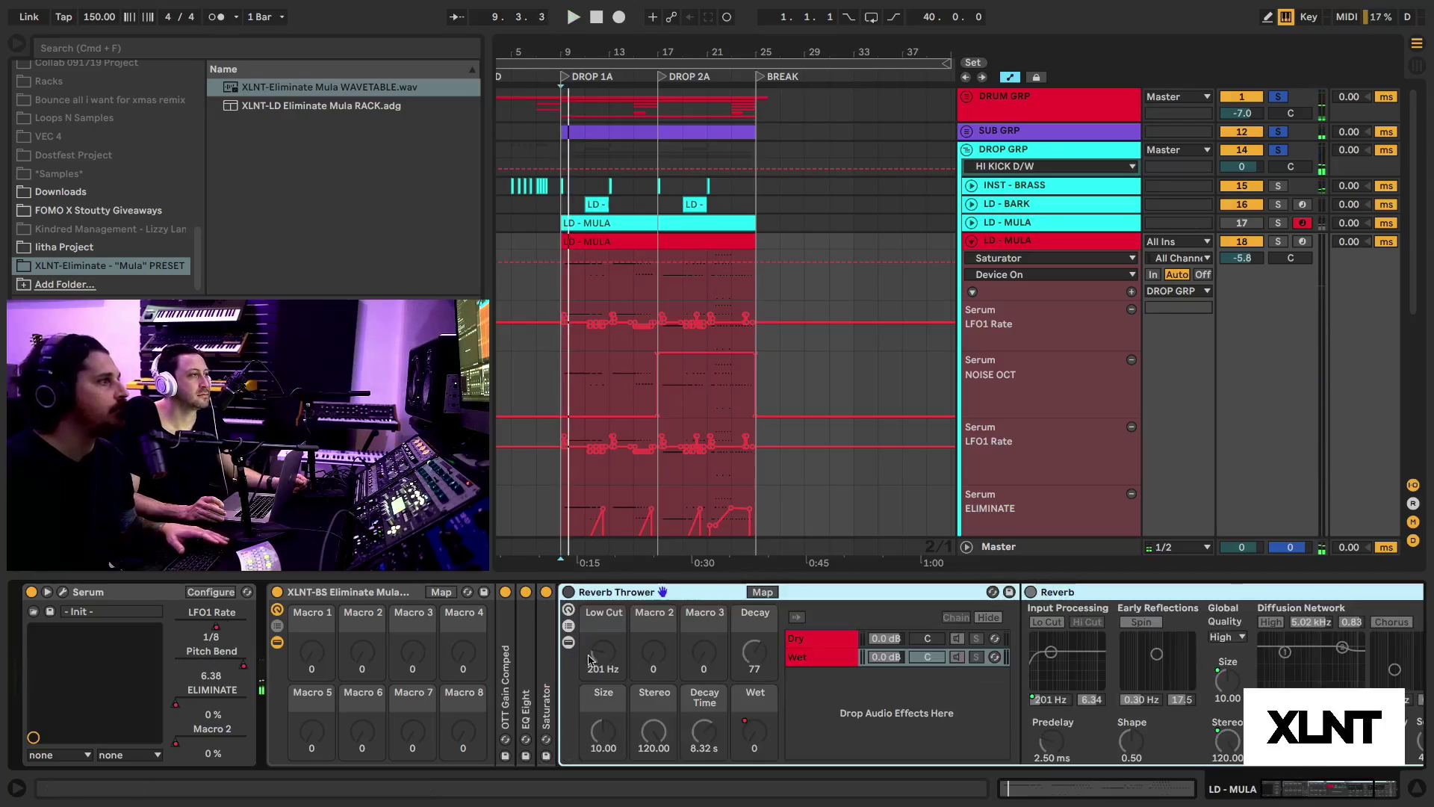
pyautogui.click(569, 592)
pyautogui.doubleClick(602, 587)
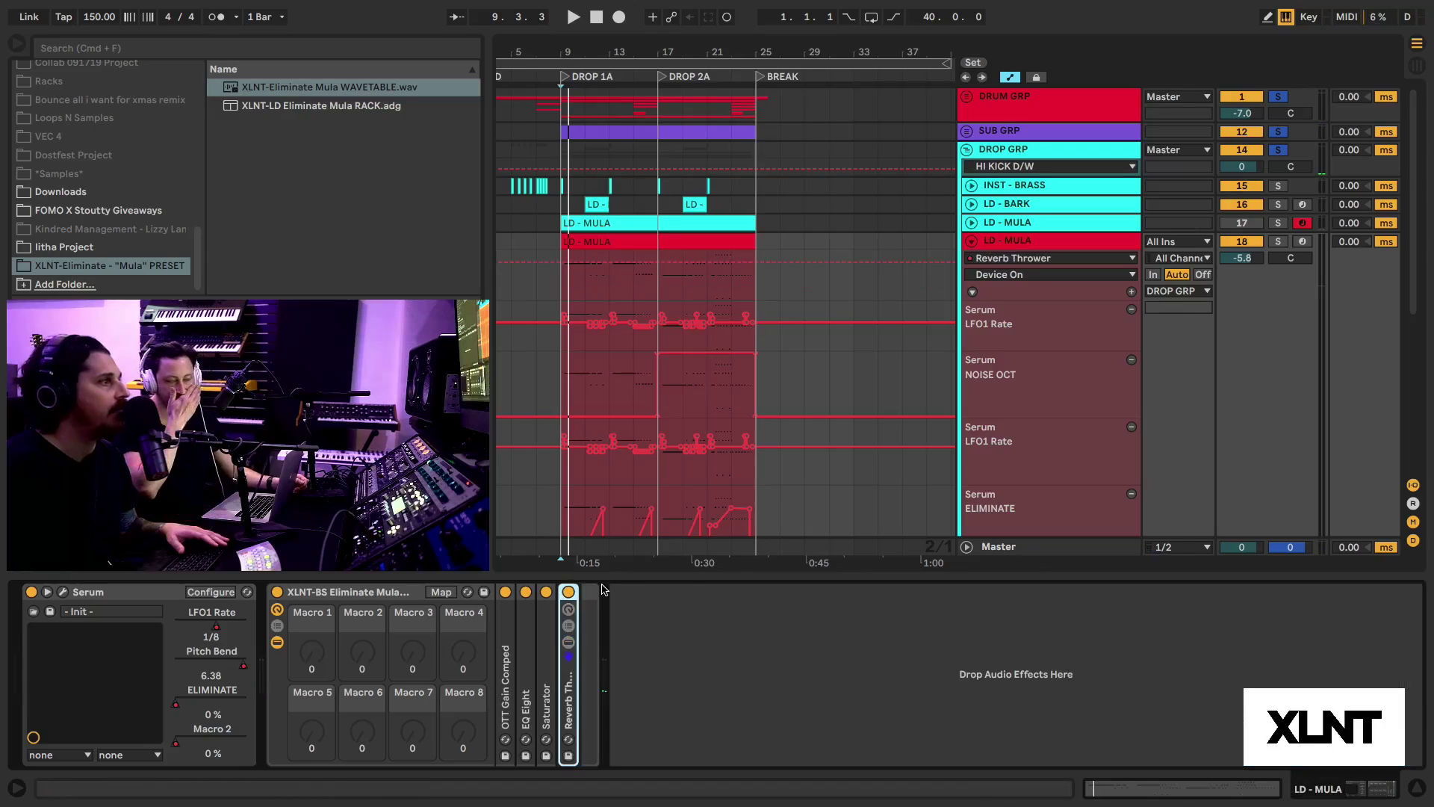
pyautogui.doubleClick(569, 687)
pyautogui.doubleClick(1101, 593)
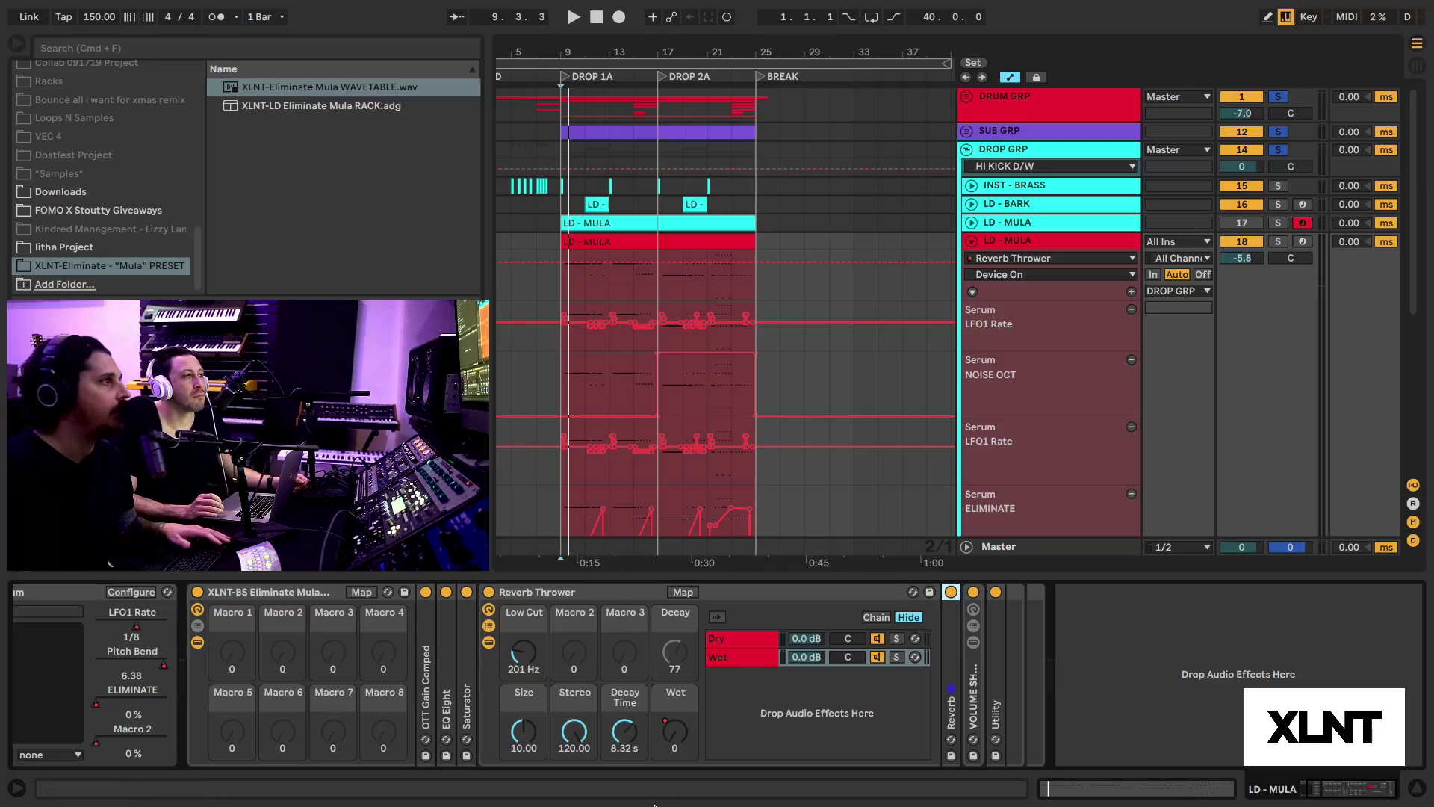
# Step: Audition the Reverb Thrower's Wet automation on the LD - MULA track from bar 12
pyautogui.moveTo(590, 57); pyautogui.dragTo(682, 311)
pyautogui.scroll(-3, 581, 404)
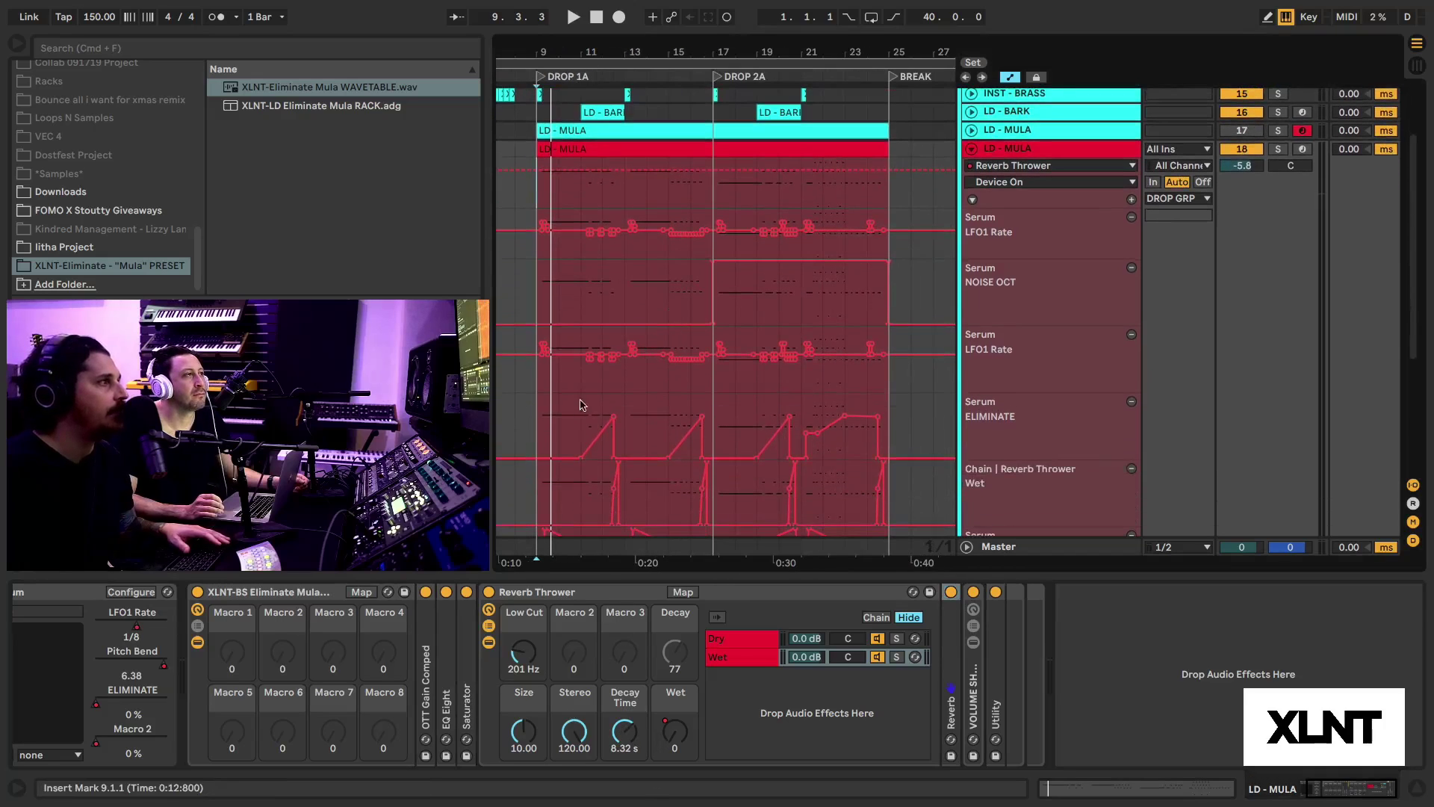
pyautogui.click(603, 508)
pyautogui.press('space')
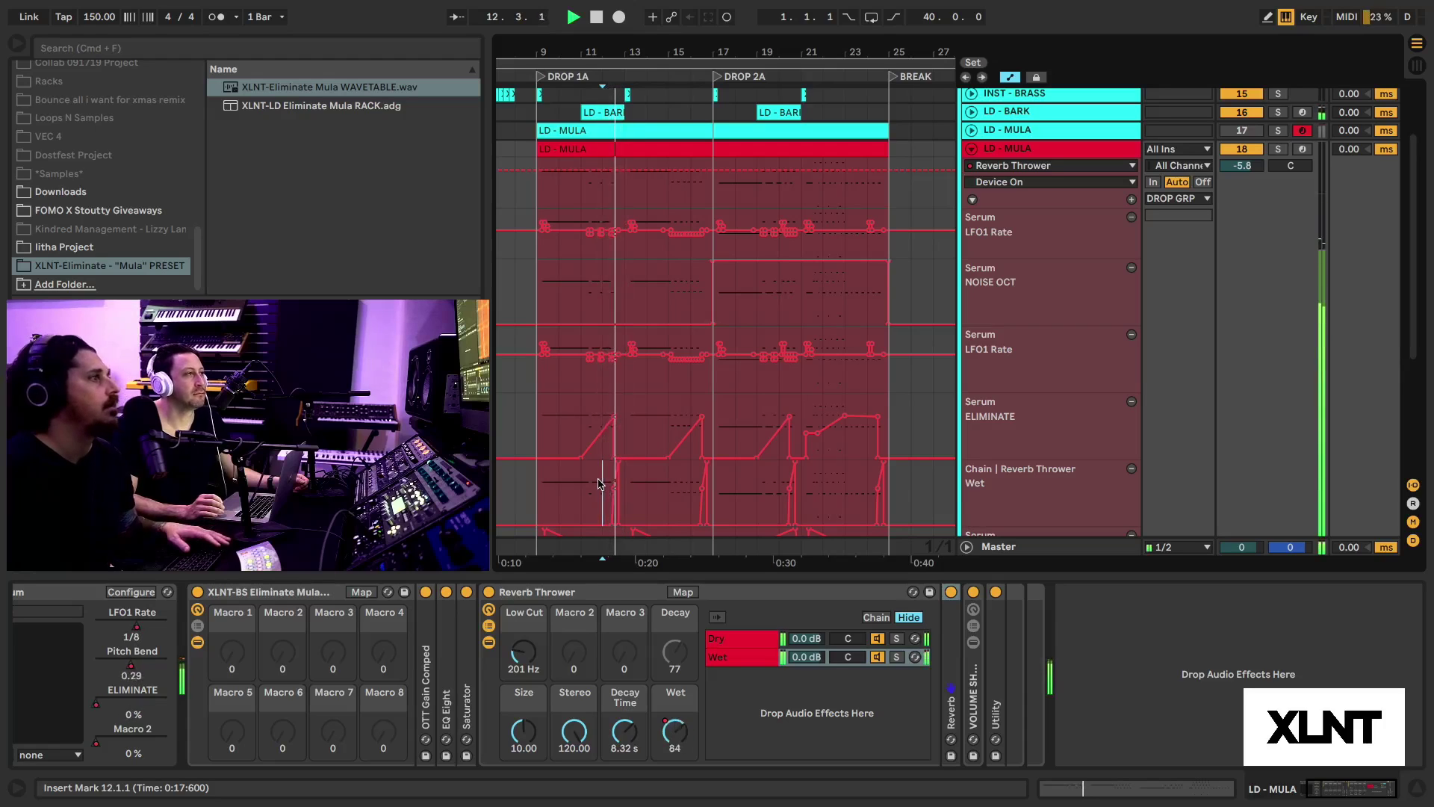
# Step: Play Drop 1A from bar 10 and examine the ELIMINATE automation ramp on the LD - MULA track up close
pyautogui.click(560, 401)
pyautogui.scroll(2, 571, 388)
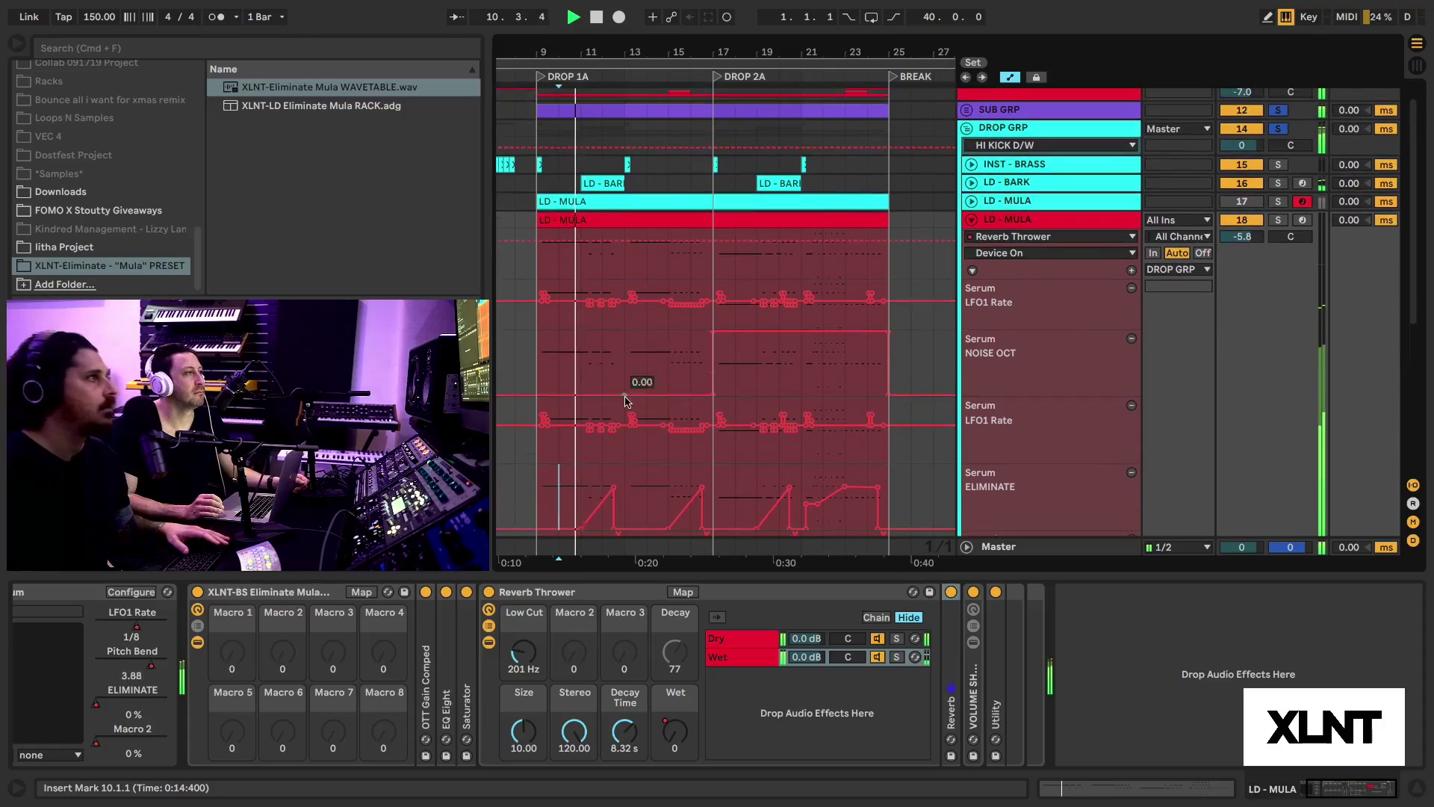
pyautogui.moveTo(548, 43); pyautogui.dragTo(549, 82)
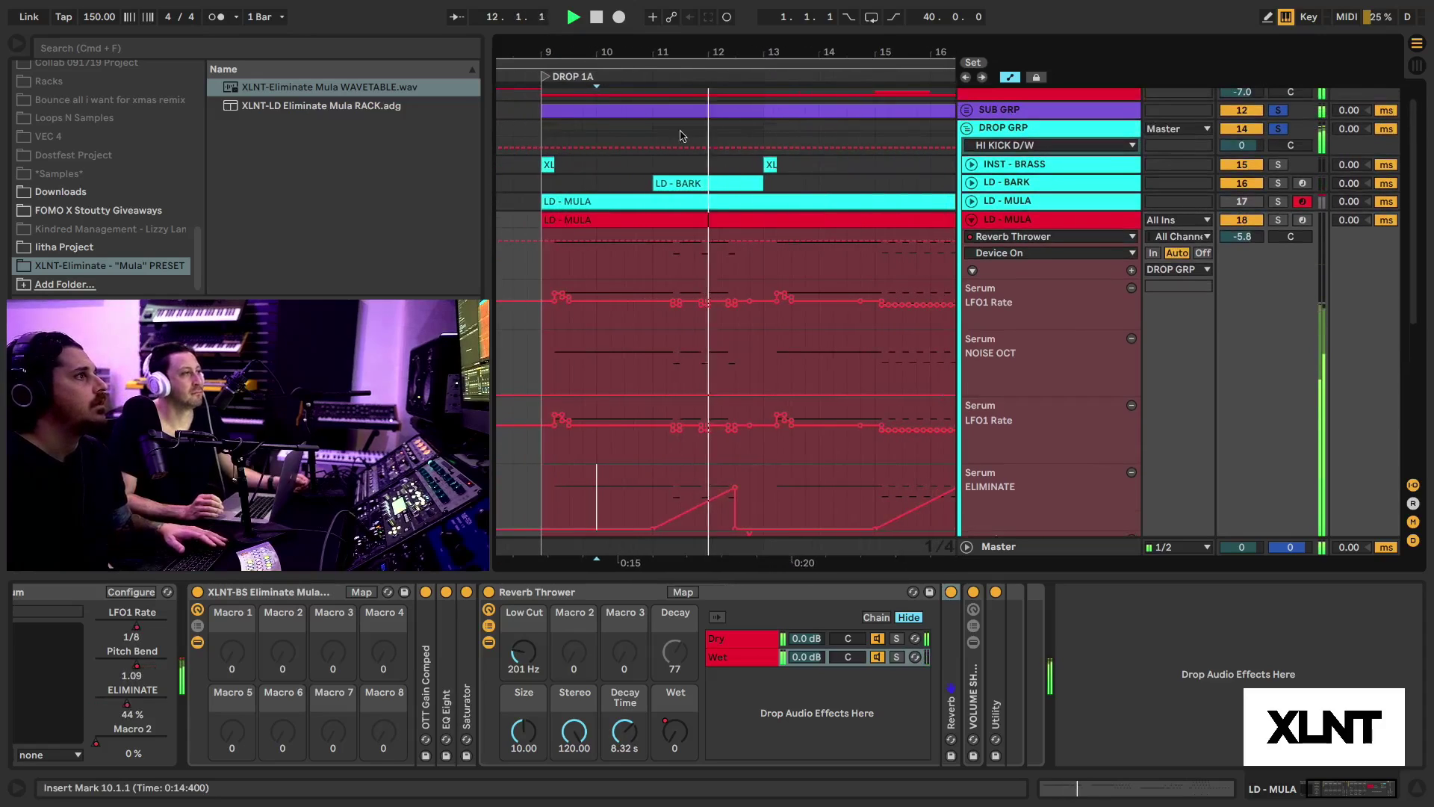
# Step: Audition Drop 1A from the lead's first note at 9.2.1 and follow the LFO1 Rate automation on LD - MULA
pyautogui.click(666, 270)
pyautogui.press('space')
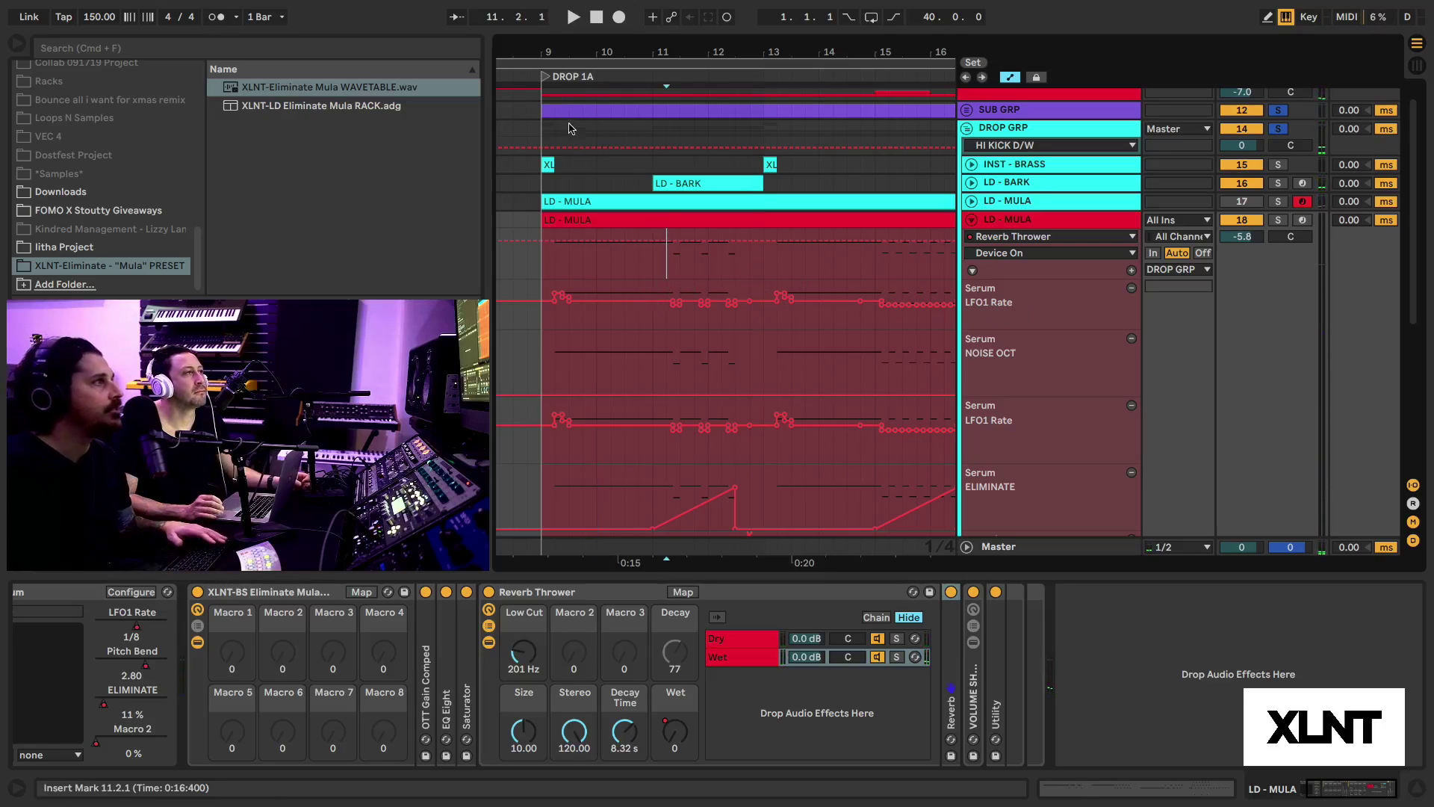
pyautogui.moveTo(555, 59); pyautogui.dragTo(535, 227)
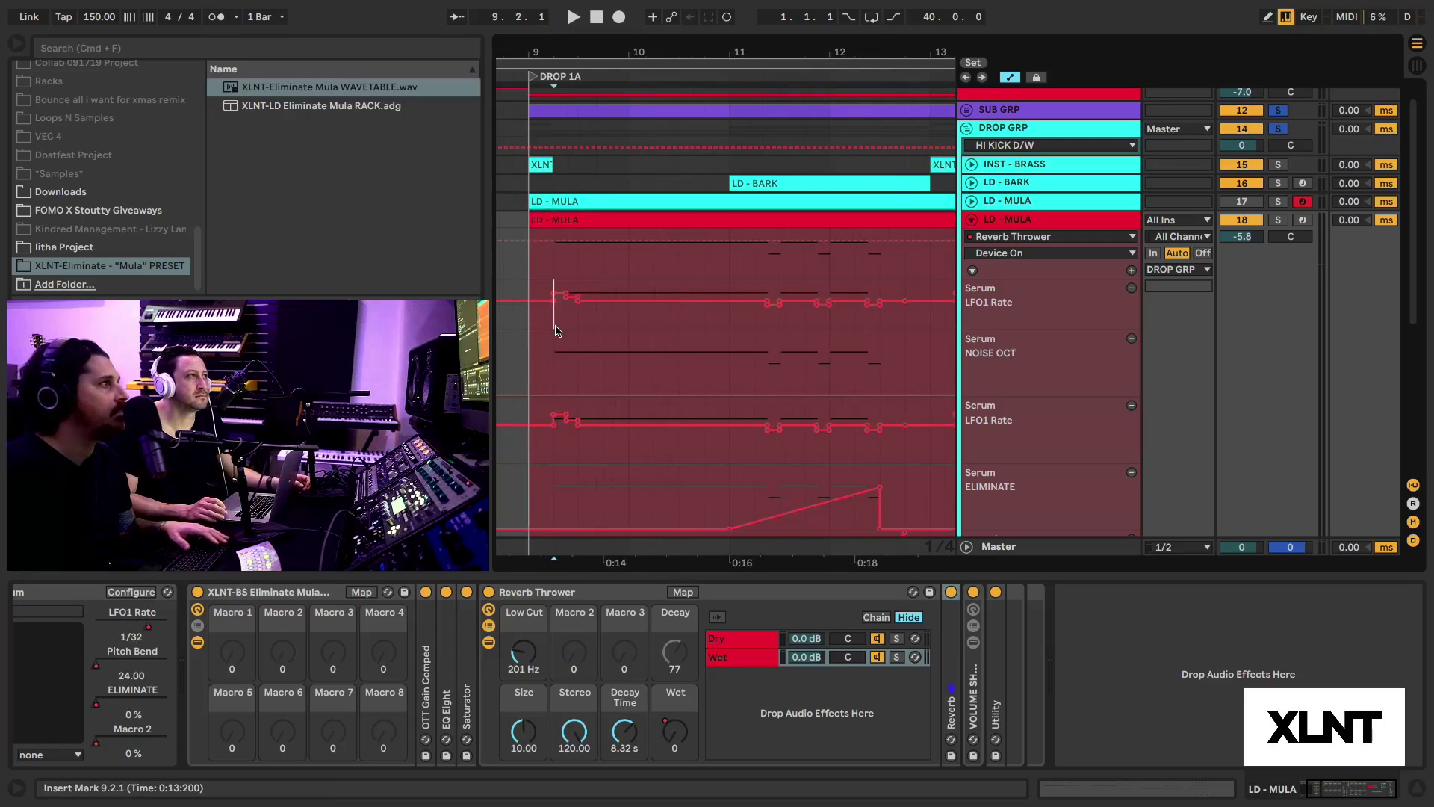
pyautogui.press('space')
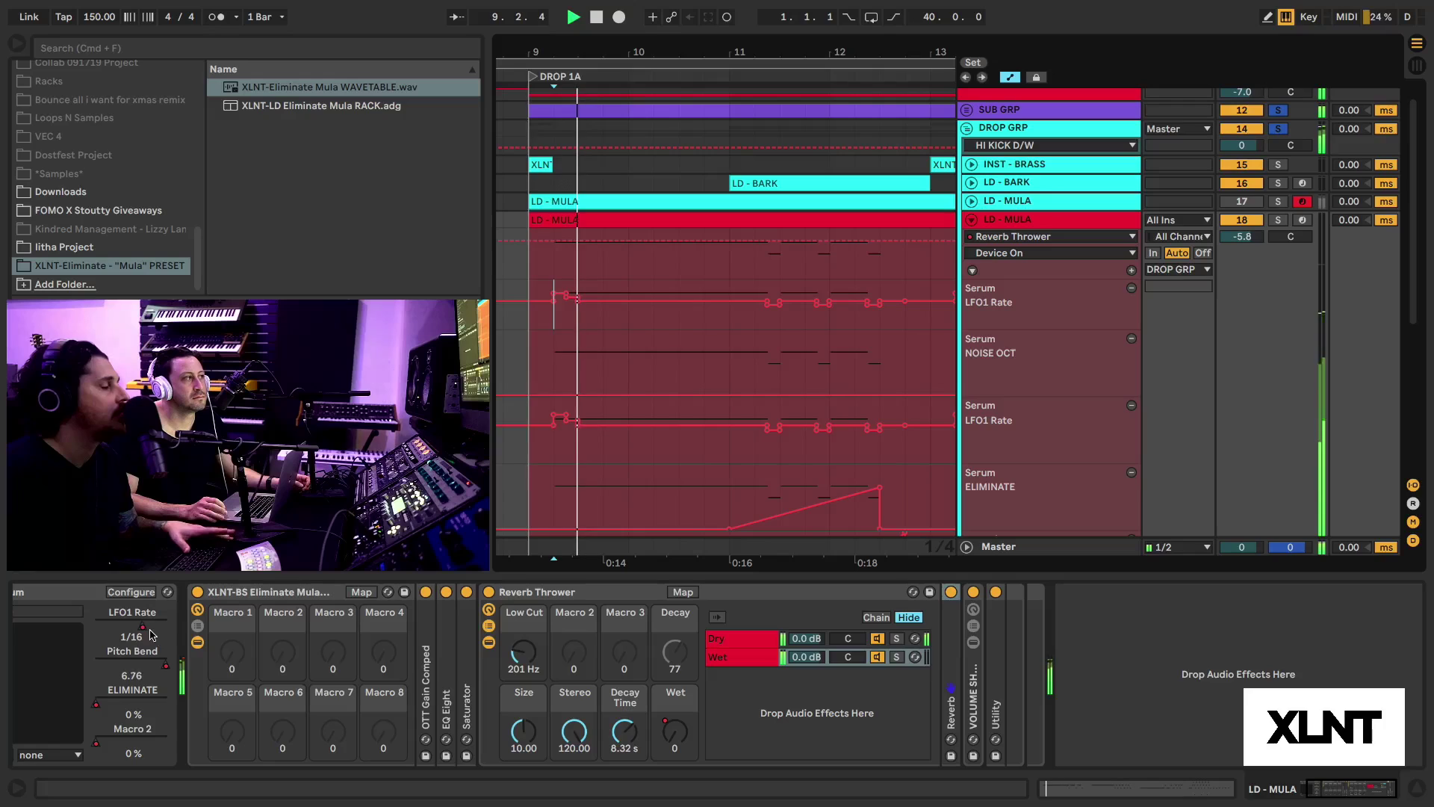
pyautogui.press('space')
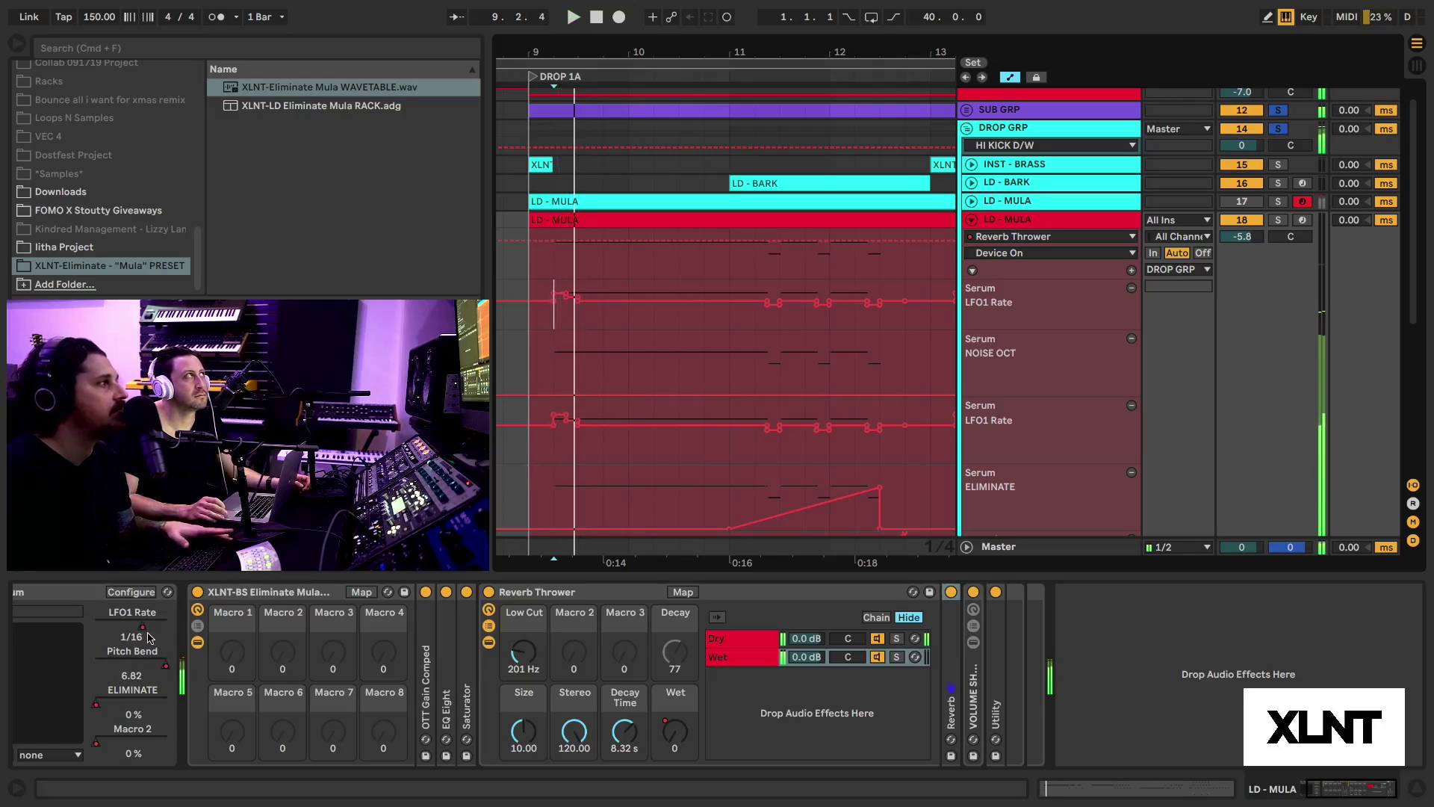
pyautogui.press('space')
pyautogui.press('space')
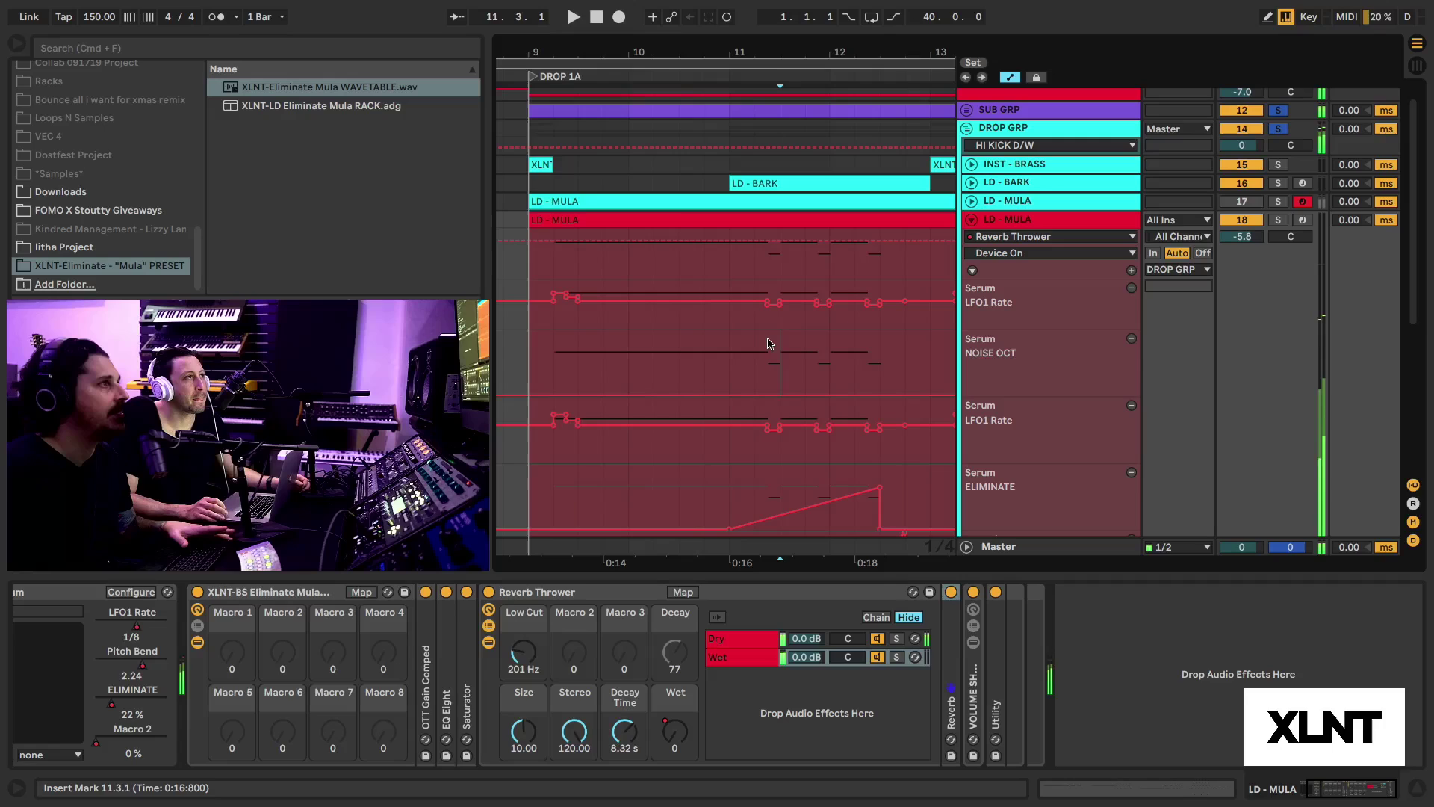
# Step: Play the LD - MULA lead from 11.2.1 and follow its LFO1 Rate and ELIMINATE automation
pyautogui.click(755, 335)
pyautogui.press('space')
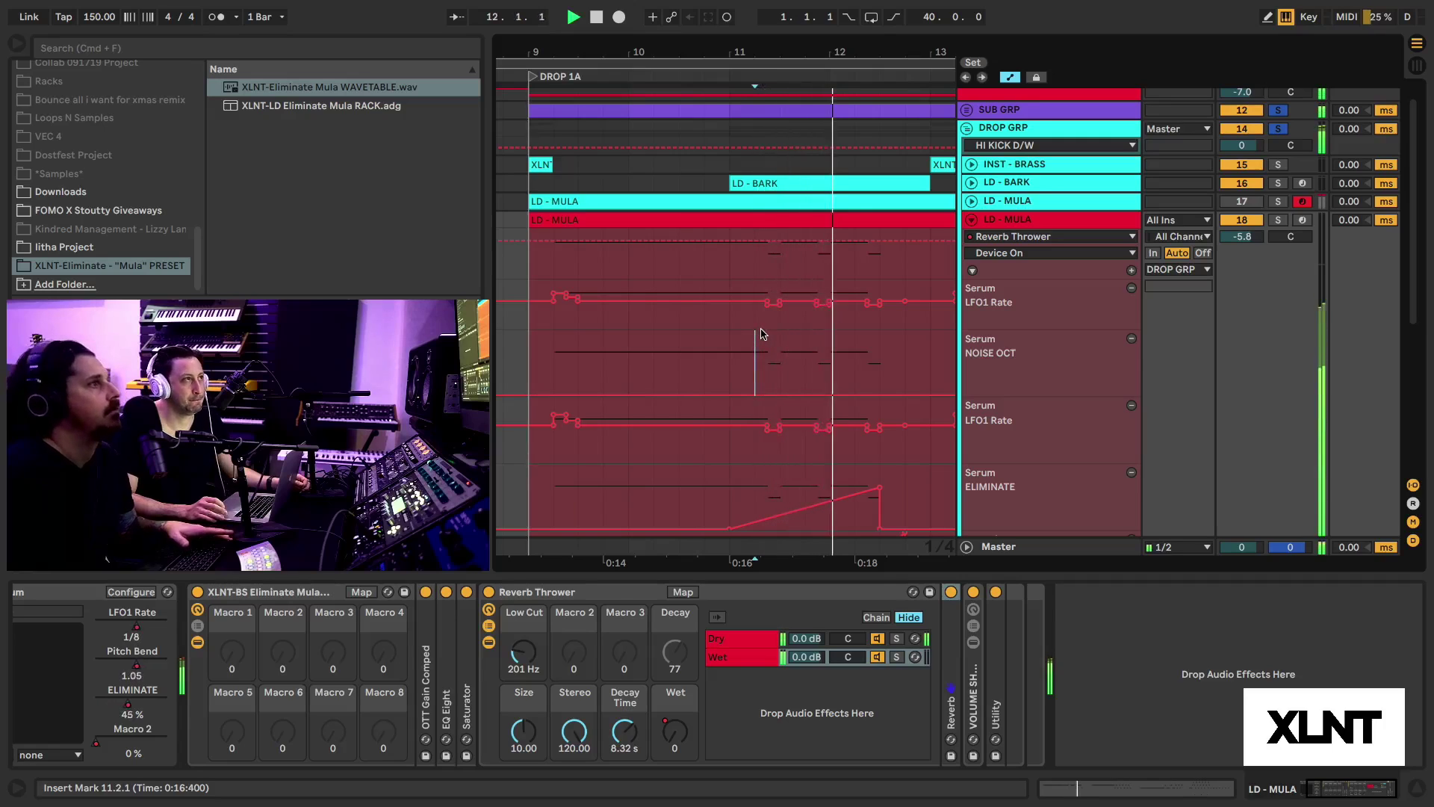
pyautogui.press('space')
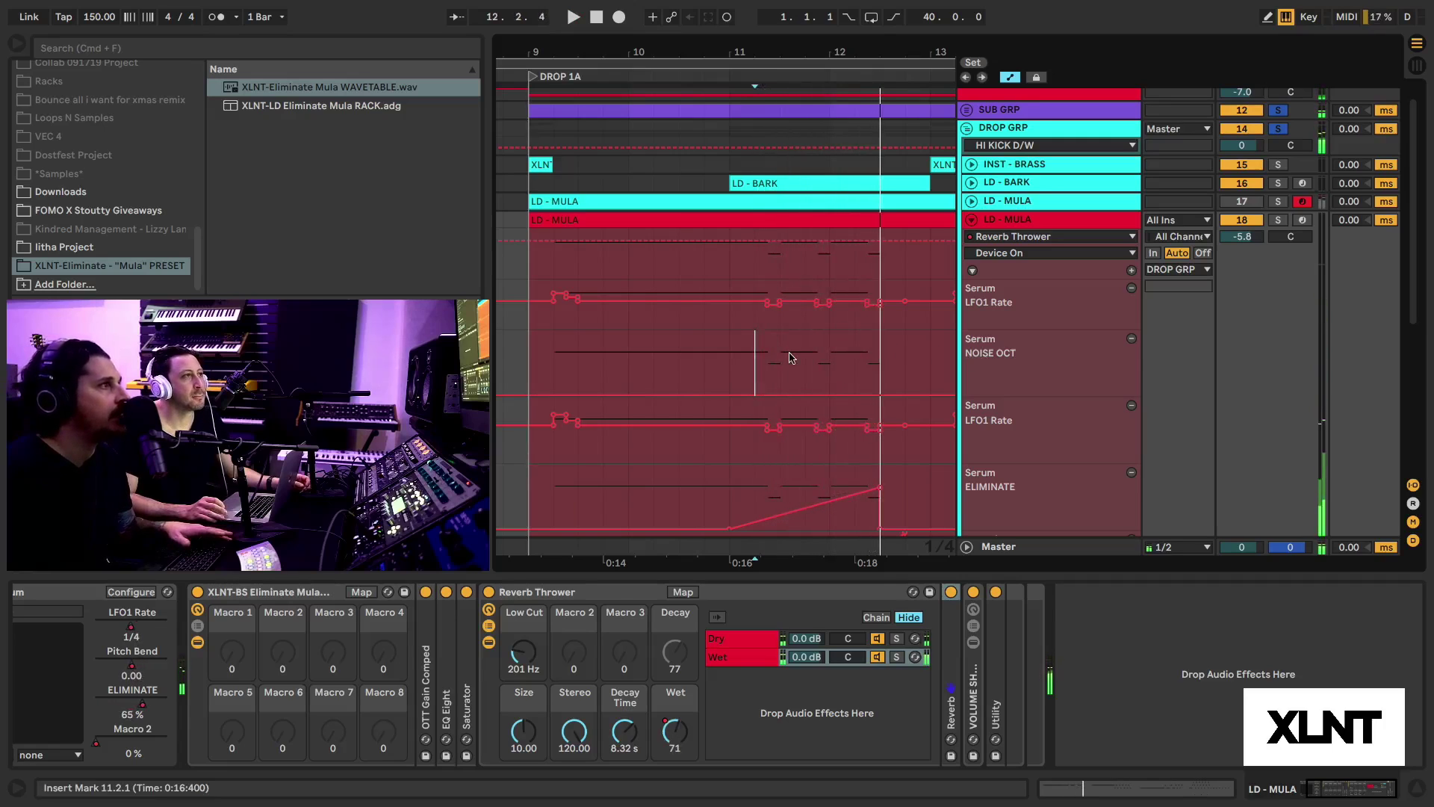
# Step: Remove the NOISE OCT automation lane and the duplicate LFO1 Rate lane beneath it from the LD - MULA track
pyautogui.scroll(-3, 791, 357)
pyautogui.hscroll(3, 799, 357)
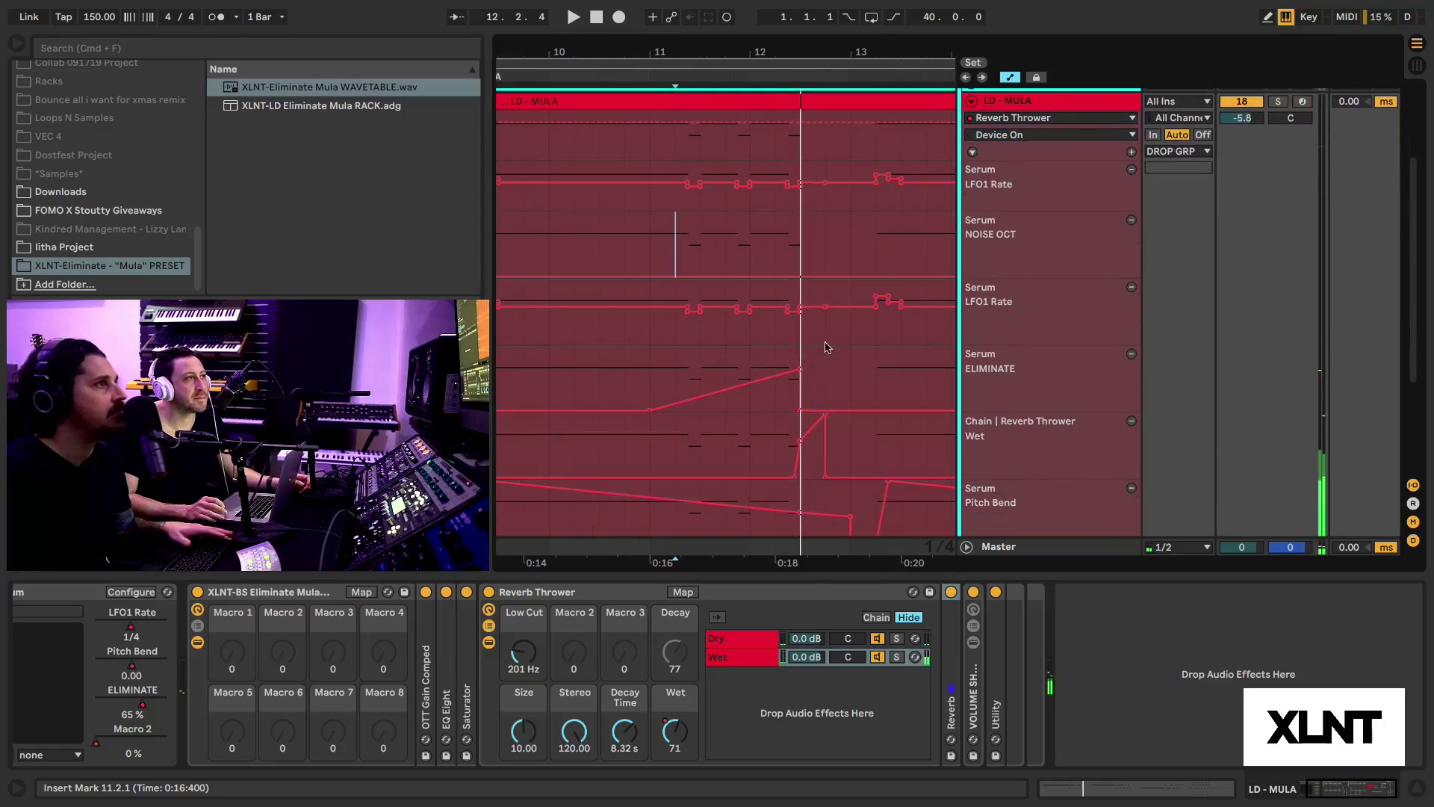
pyautogui.click(1131, 219)
pyautogui.hscroll(-3, 881, 284)
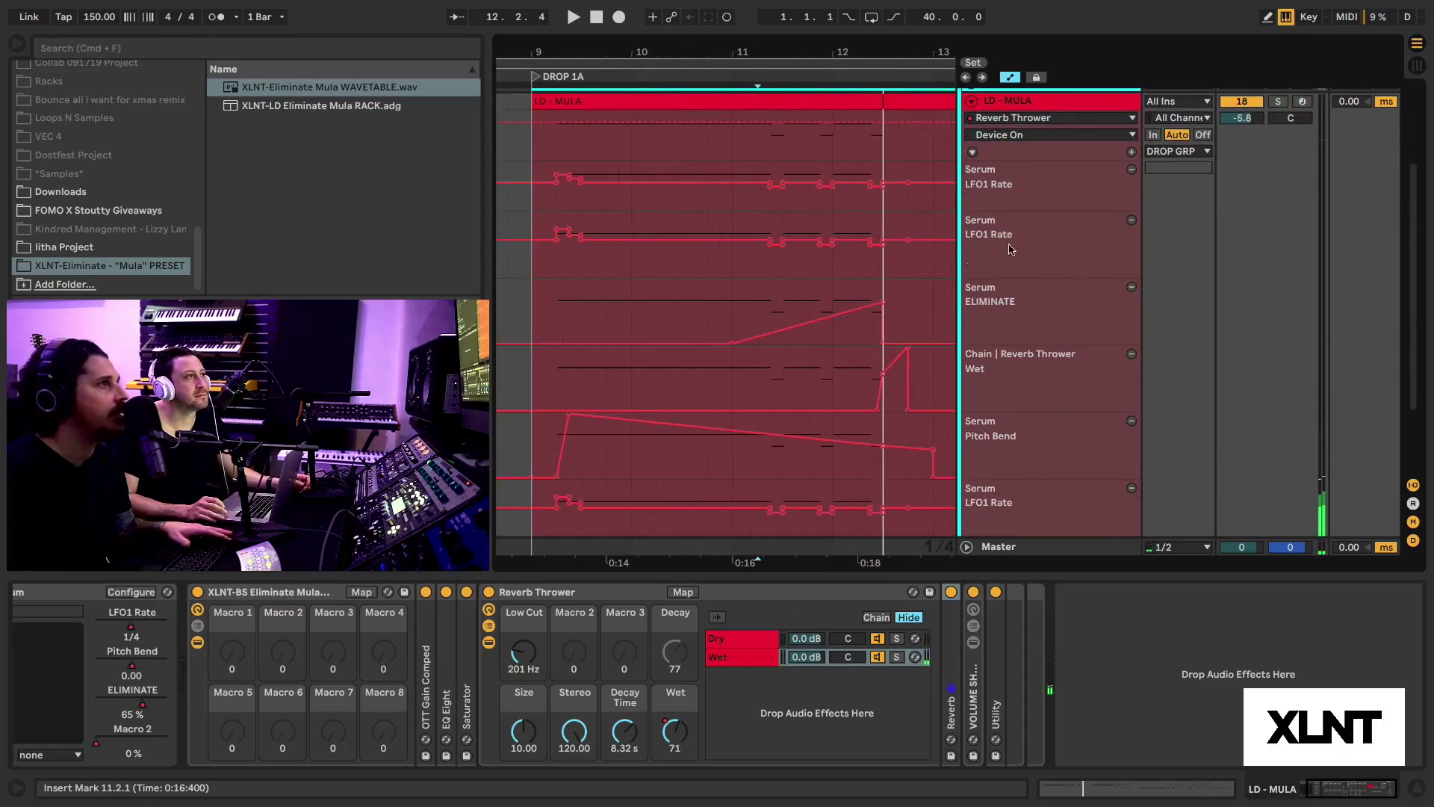
pyautogui.click(1132, 219)
# Step: Play the ELIMINATE ramp from bar 11 and open the FX page of Serum on LD - MULA
pyautogui.click(749, 226)
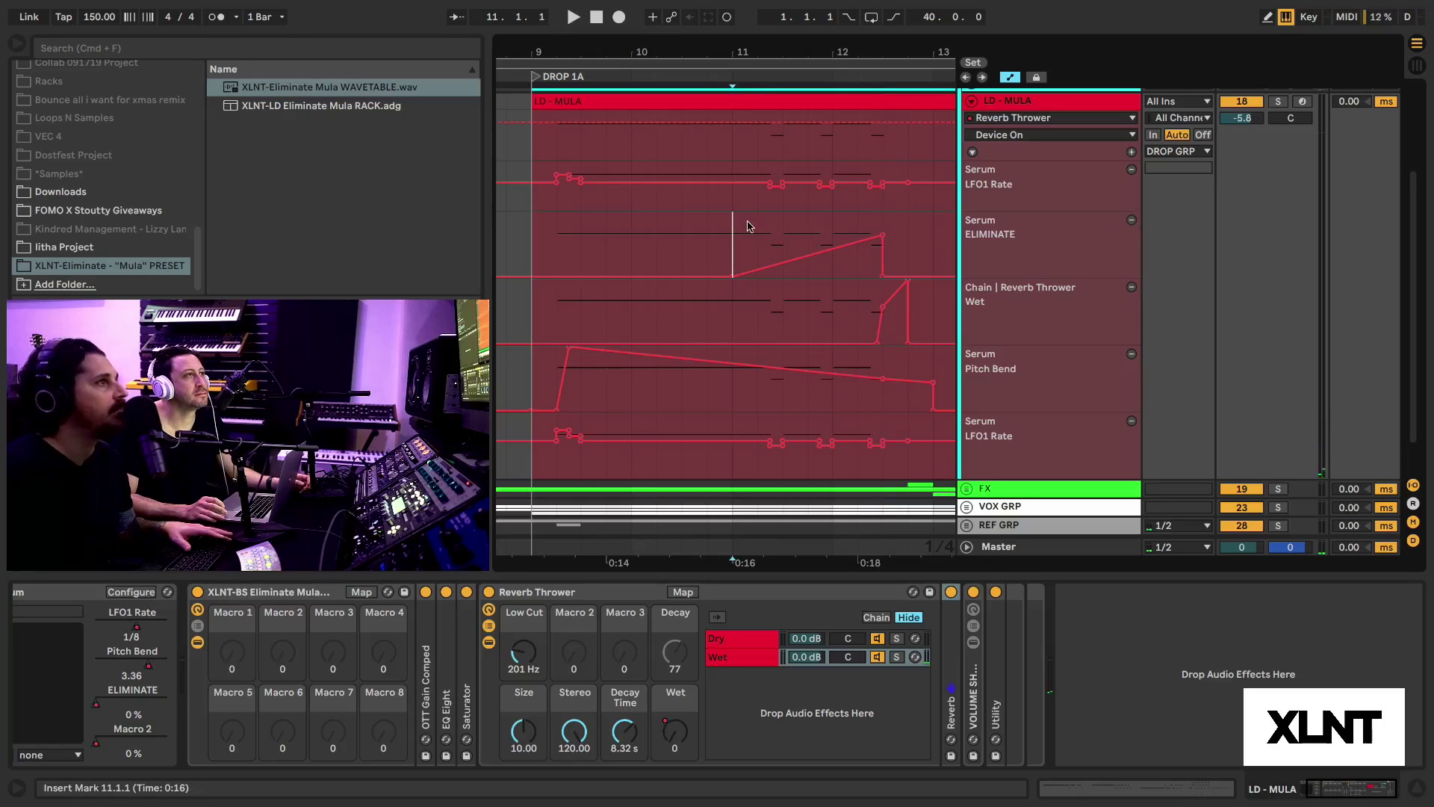
pyautogui.press('space')
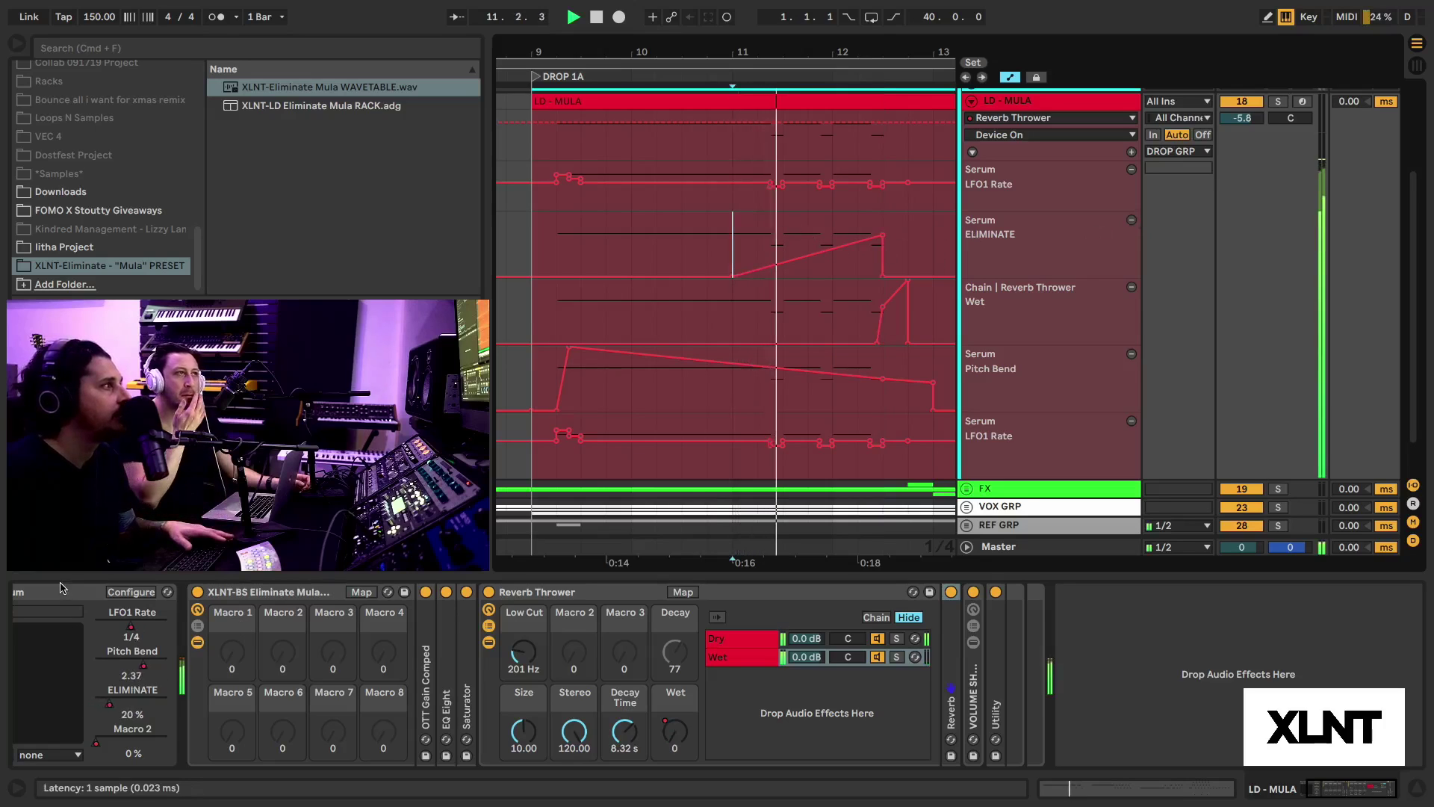
pyautogui.hscroll(-3, 64, 597)
pyautogui.click(64, 593)
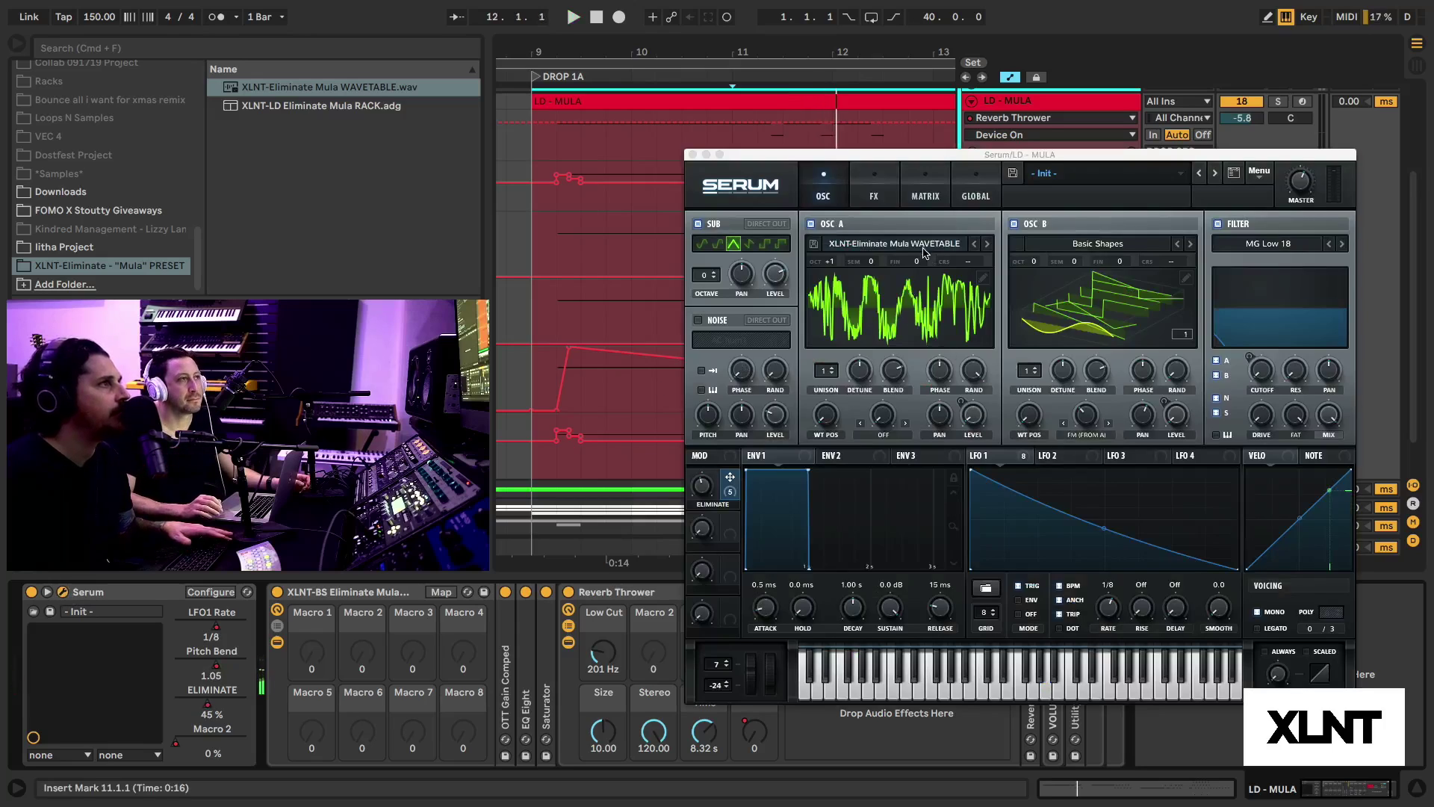
pyautogui.click(864, 196)
# Step: Vary the modulation amount on the Res knob of Serum's FX Filter while auditioning Drop 2A from 21.3.1
pyautogui.moveTo(1073, 275); pyautogui.dragTo(1087, 232)
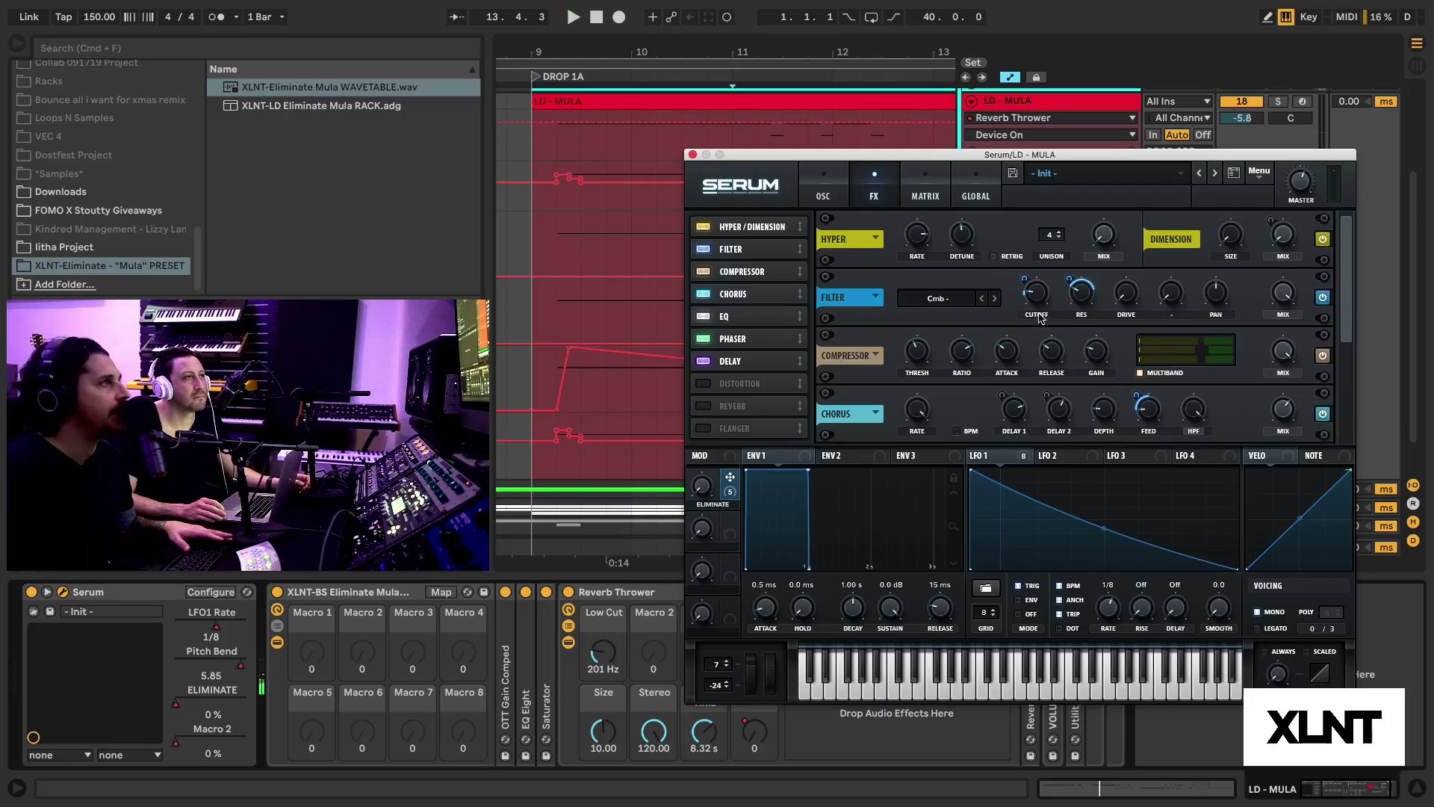
pyautogui.moveTo(762, 165); pyautogui.dragTo(658, 407)
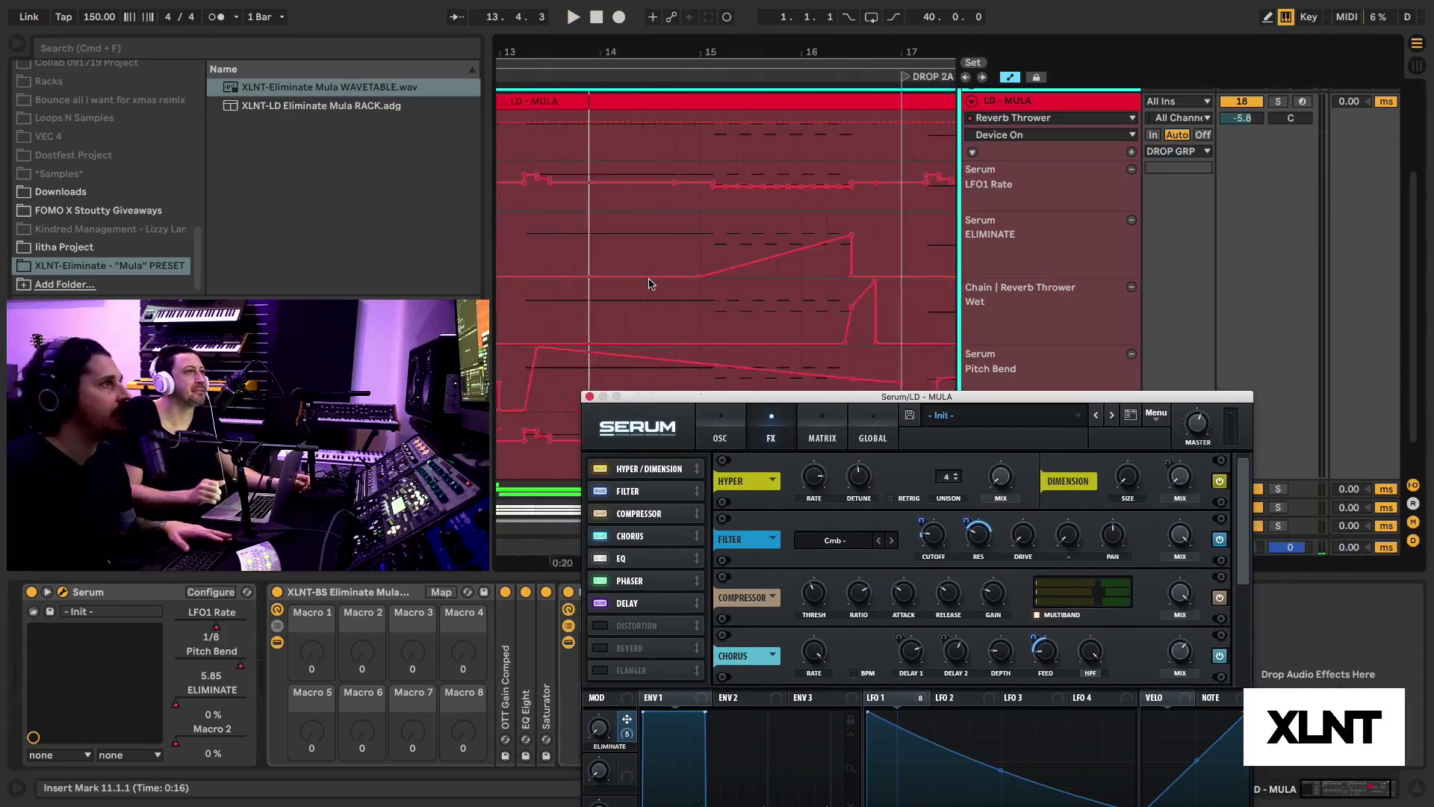
pyautogui.hscroll(5, 652, 284)
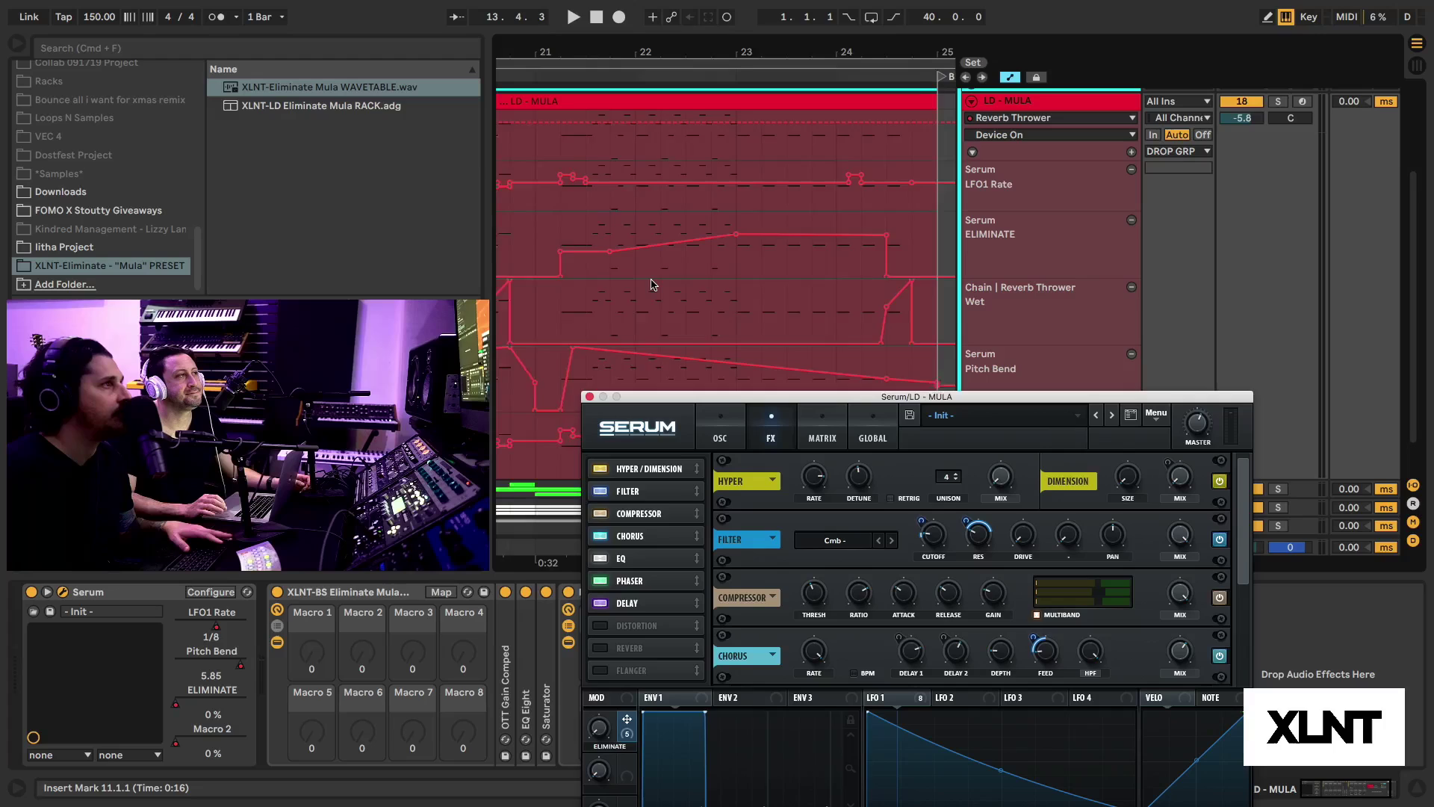
pyautogui.click(635, 218)
pyautogui.press('space')
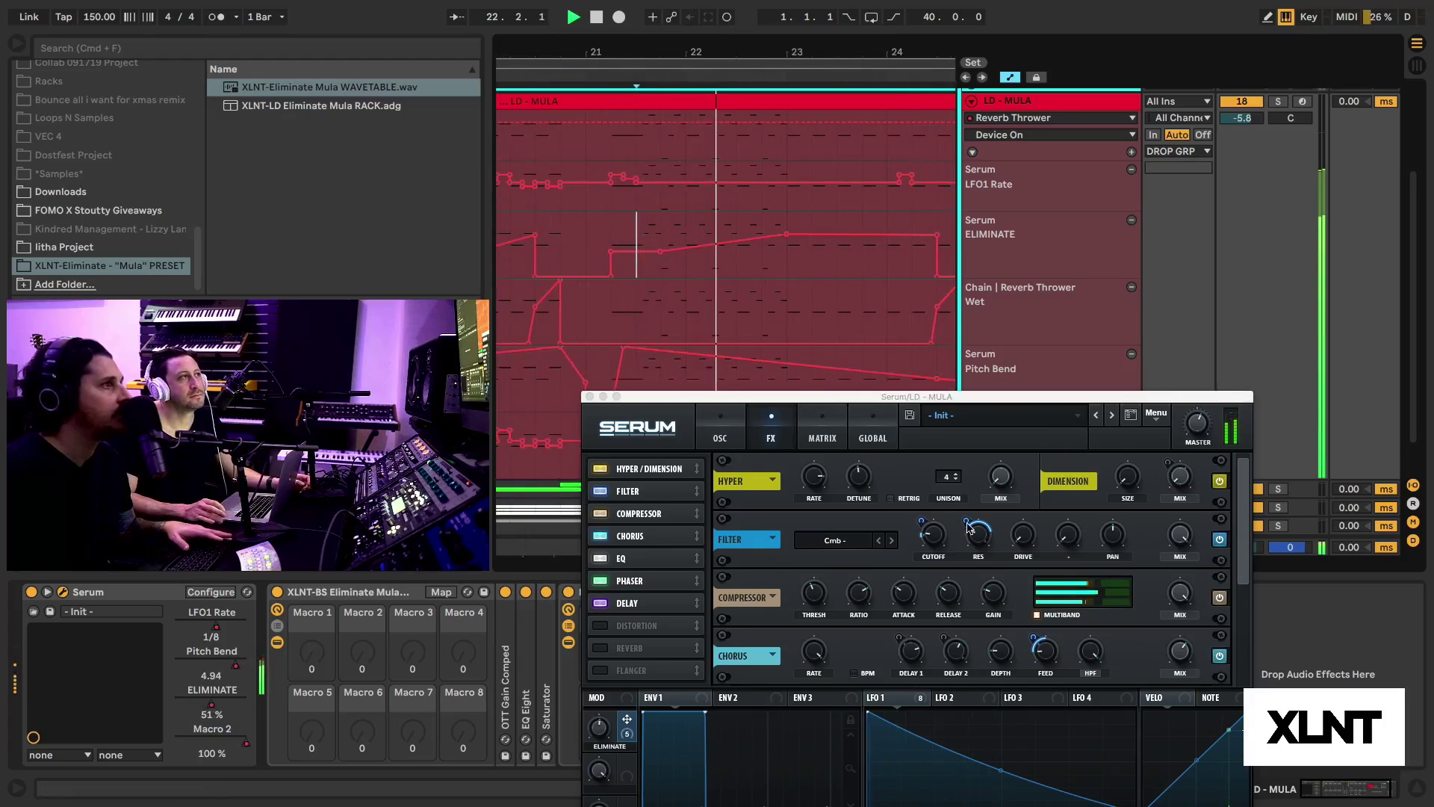
pyautogui.moveTo(963, 523); pyautogui.dragTo(963, 552)
pyautogui.press('space')
pyautogui.press('space')
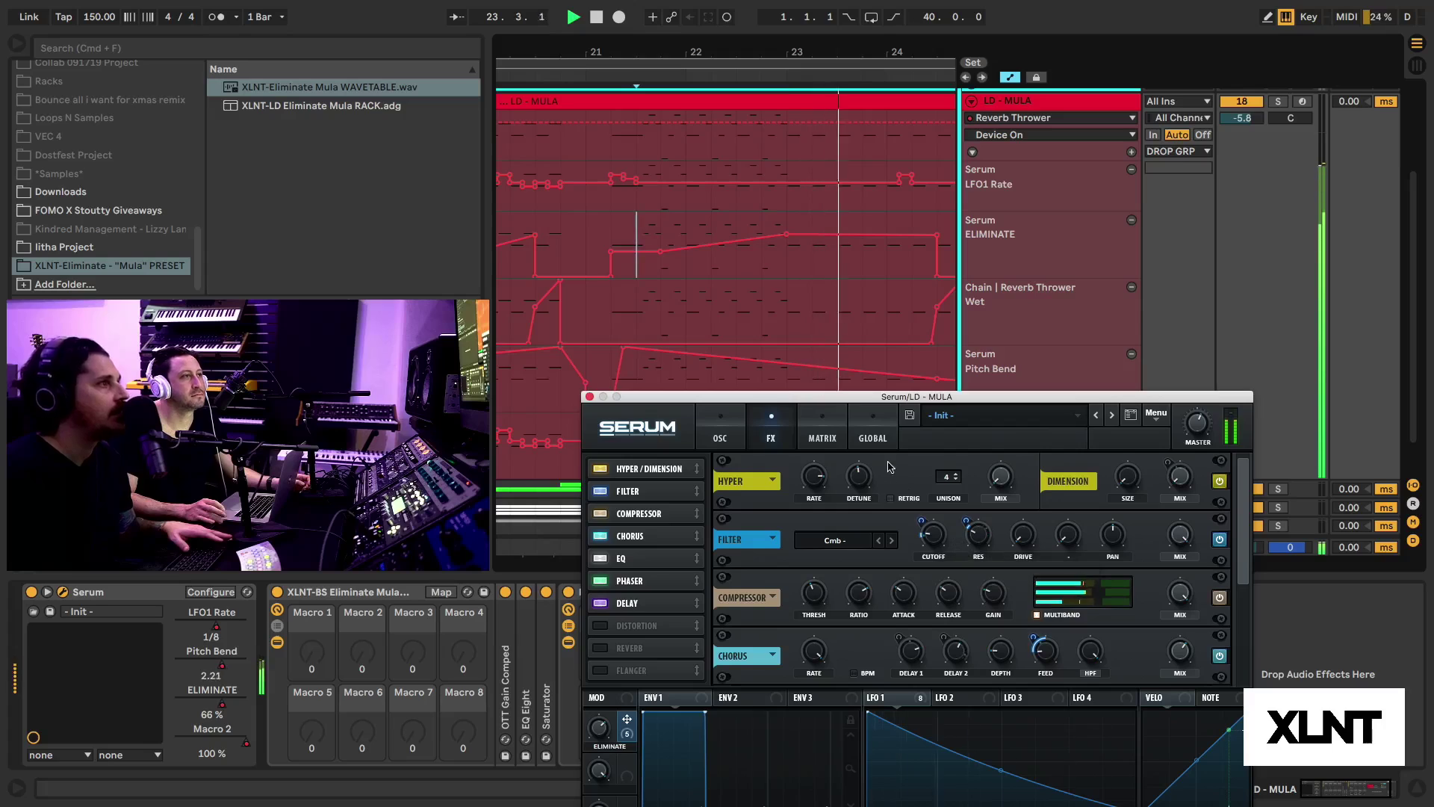
# Step: Fine-tune the FX Filter's Res modulation amount while replaying Drop 2A, and reposition the Serum window
pyautogui.moveTo(887, 402); pyautogui.dragTo(885, 292)
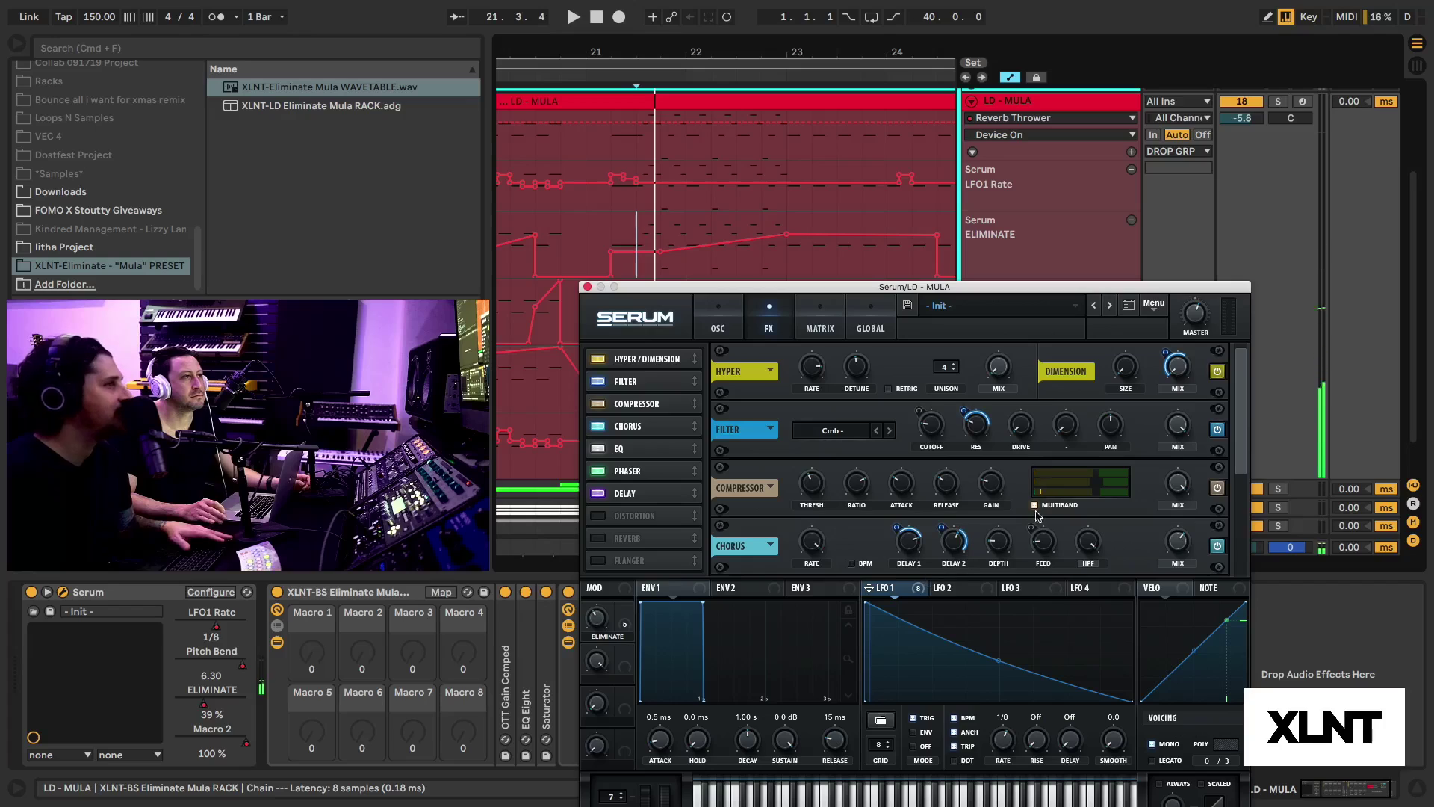
pyautogui.moveTo(964, 409); pyautogui.dragTo(964, 419)
pyautogui.press('space')
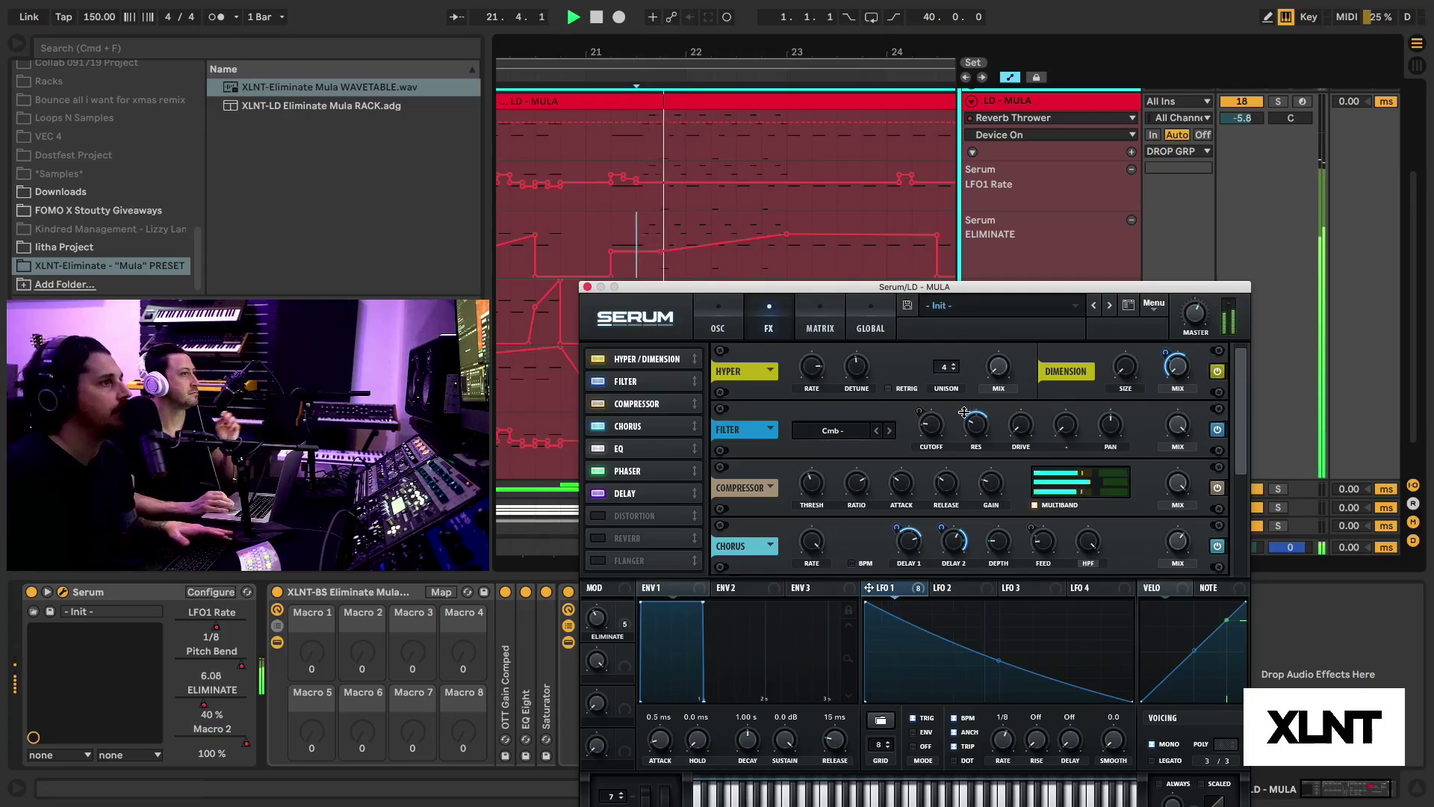
pyautogui.moveTo(985, 293); pyautogui.dragTo(990, 218)
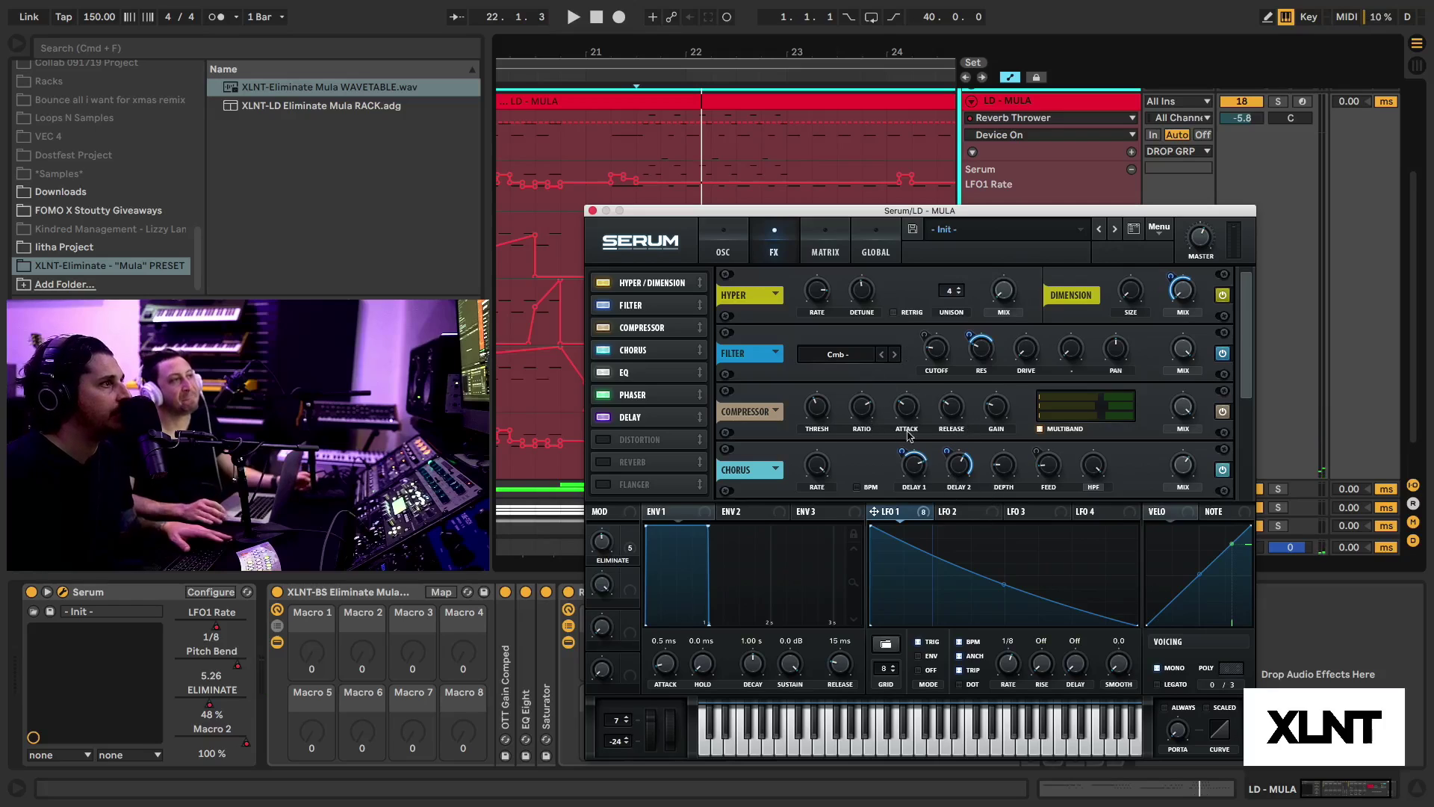
# Step: Close the Serum window and audition the Pitch Bend automation on LD - MULA from 13.2.1
pyautogui.click(592, 210)
pyautogui.hscroll(-4, 672, 299)
pyautogui.hscroll(-10, 670, 349)
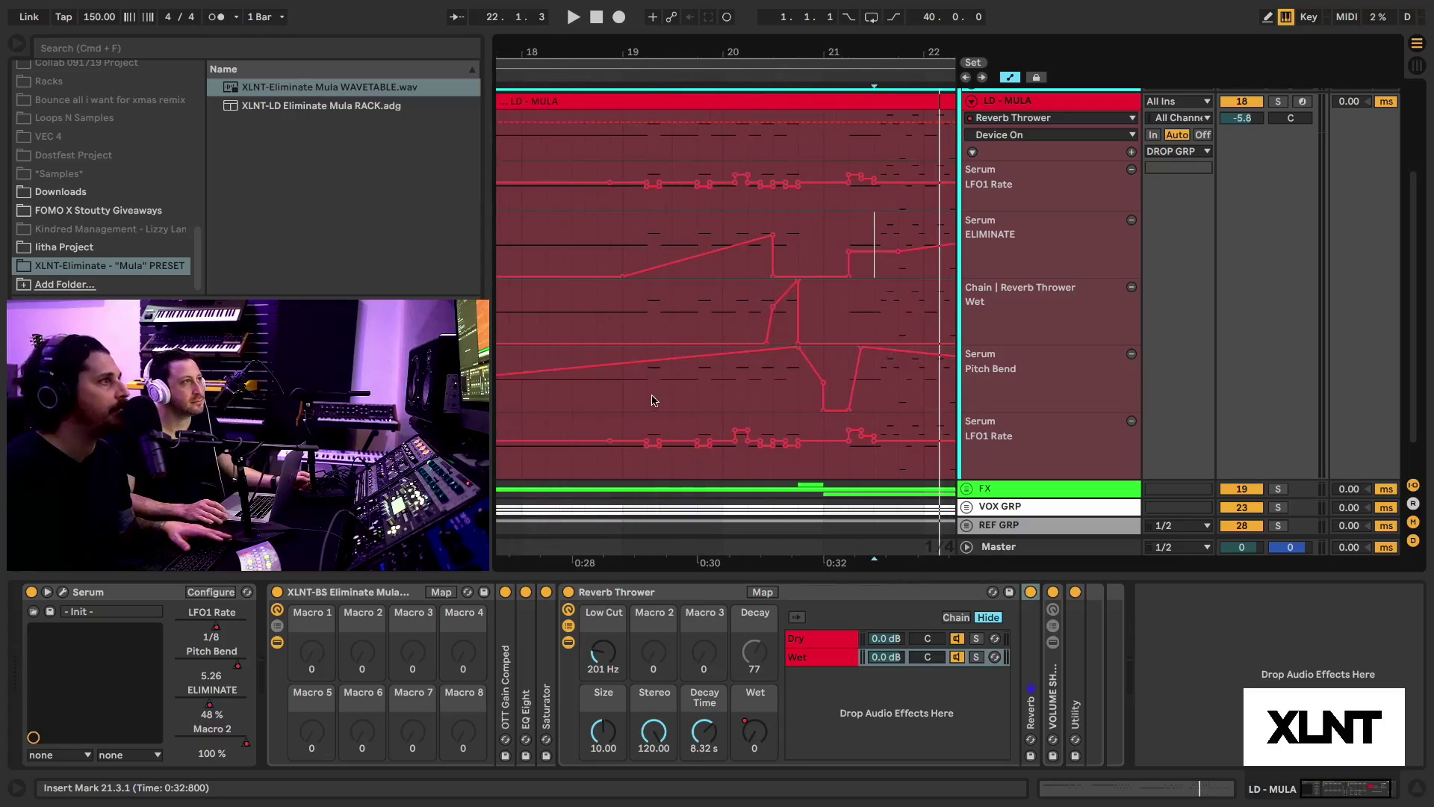
pyautogui.hscroll(-3, 687, 367)
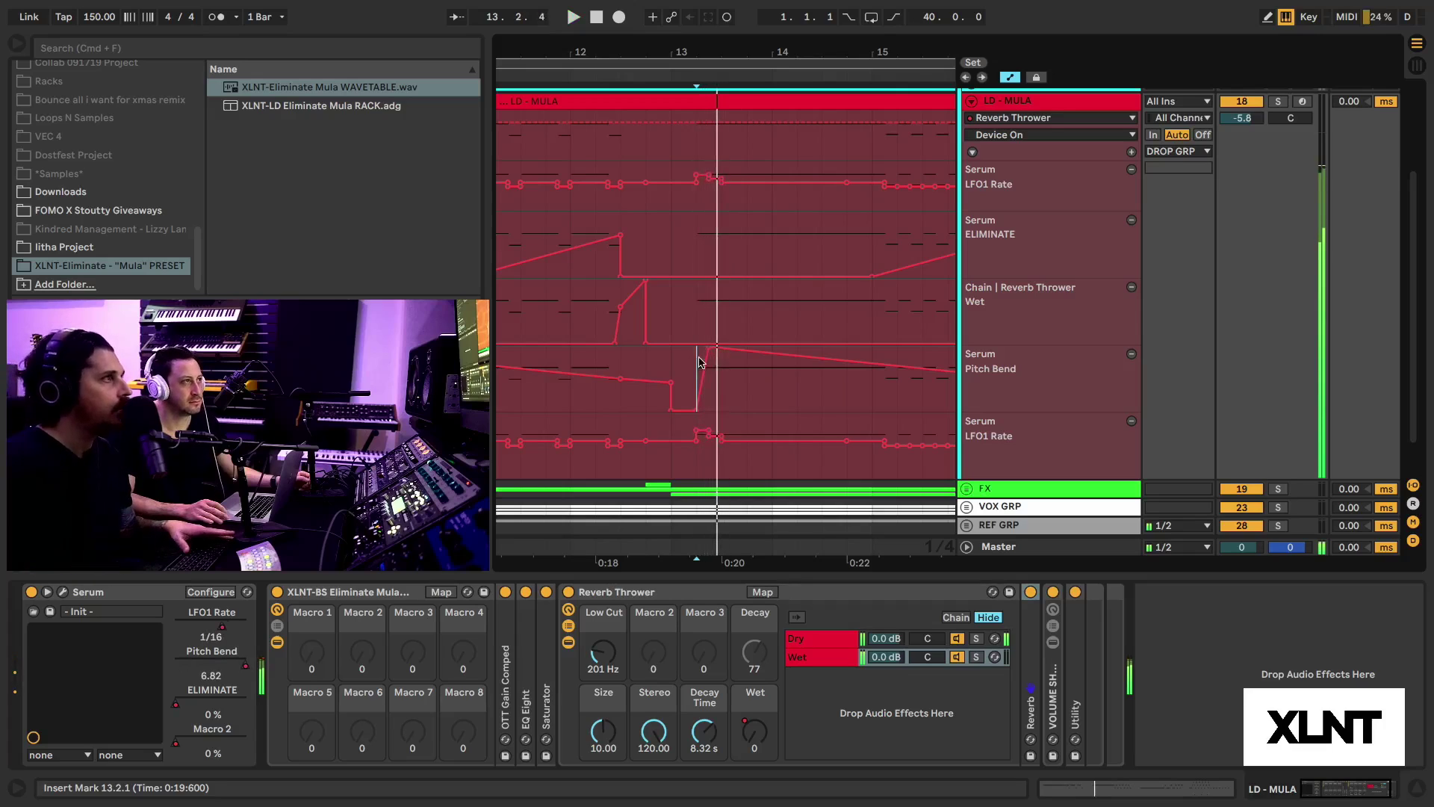
pyautogui.moveTo(777, 47); pyautogui.dragTo(778, 7)
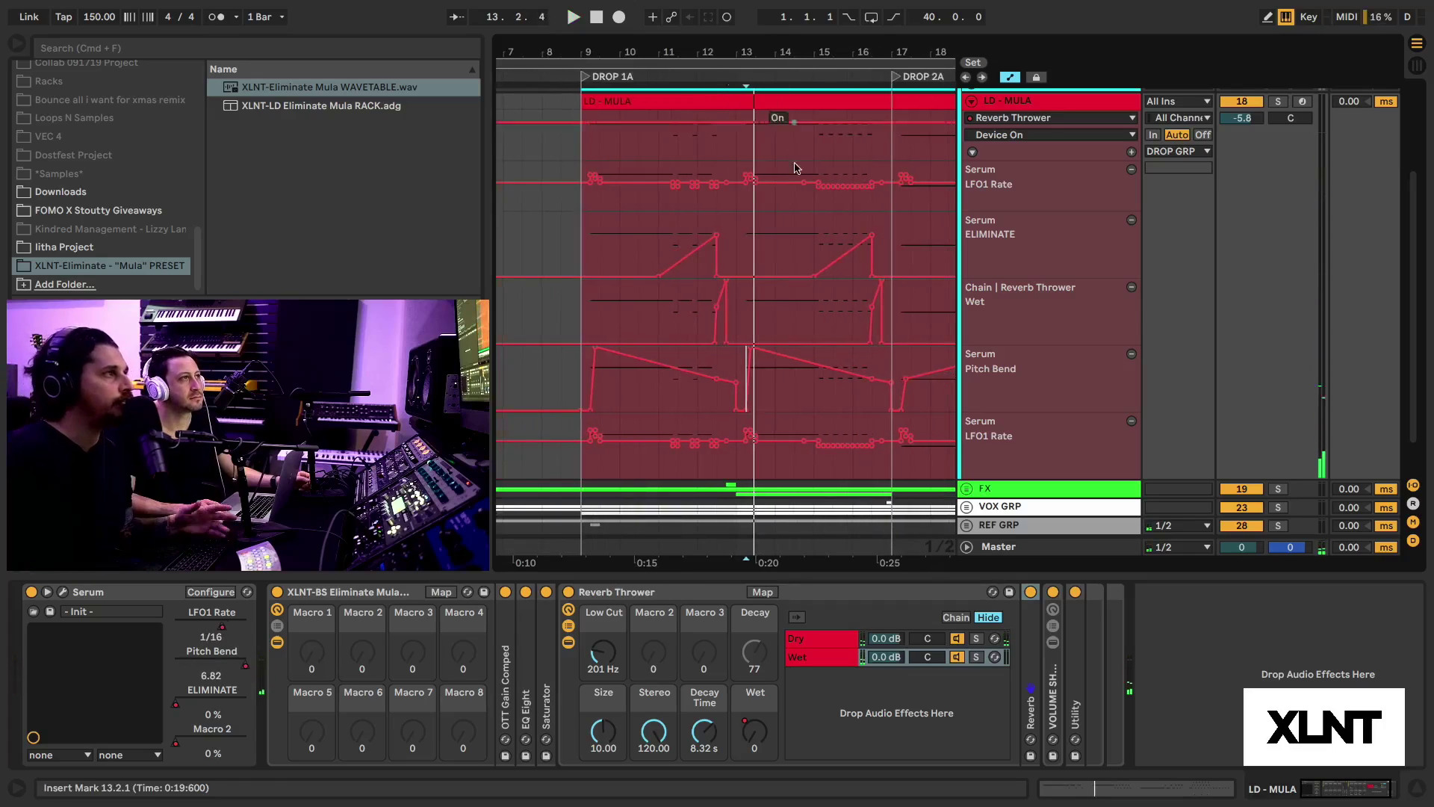
# Step: Fold the LD - MULA track with its automation lanes and show the whole arrangement from BUILD to BREAK
pyautogui.click(972, 101)
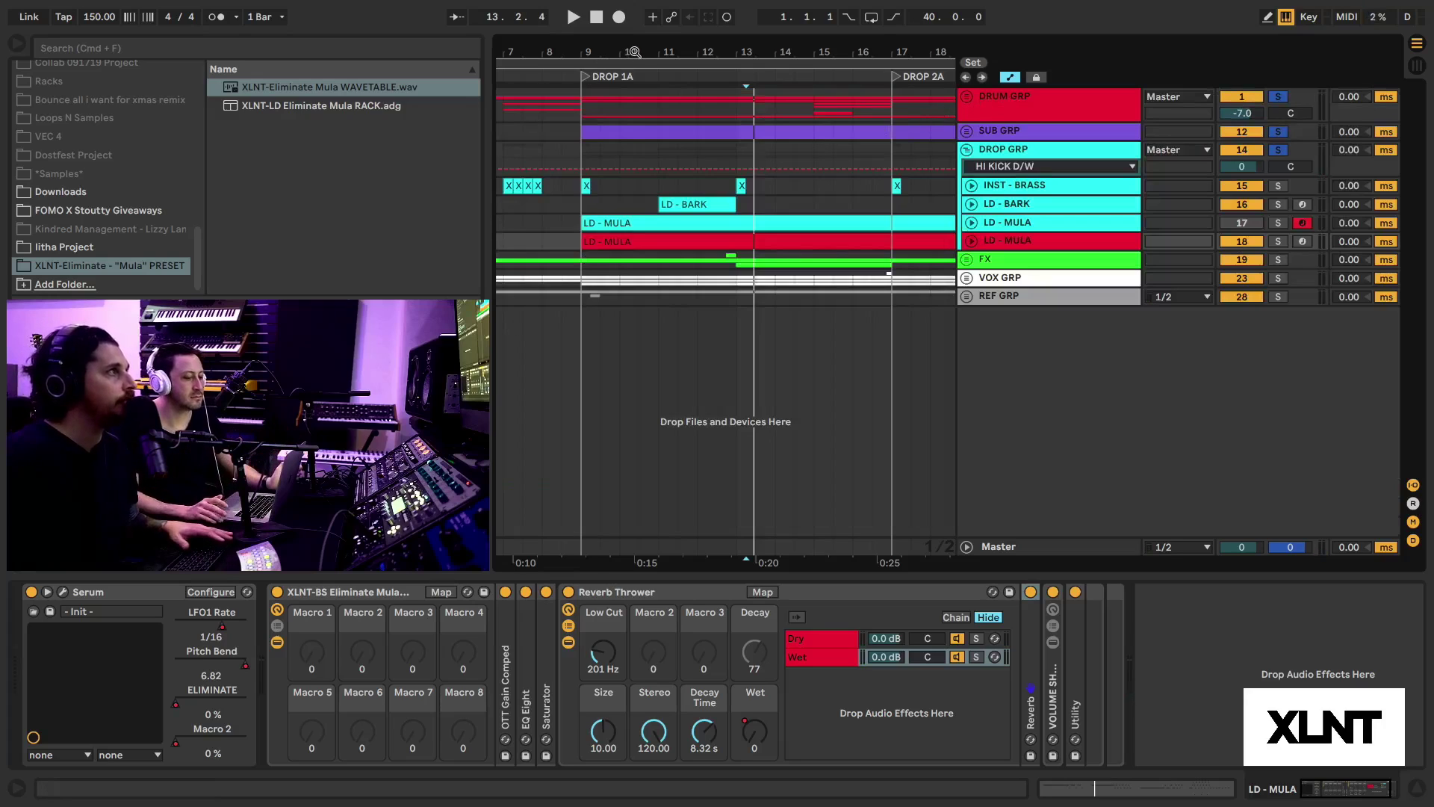
pyautogui.moveTo(635, 52); pyautogui.dragTo(598, 52)
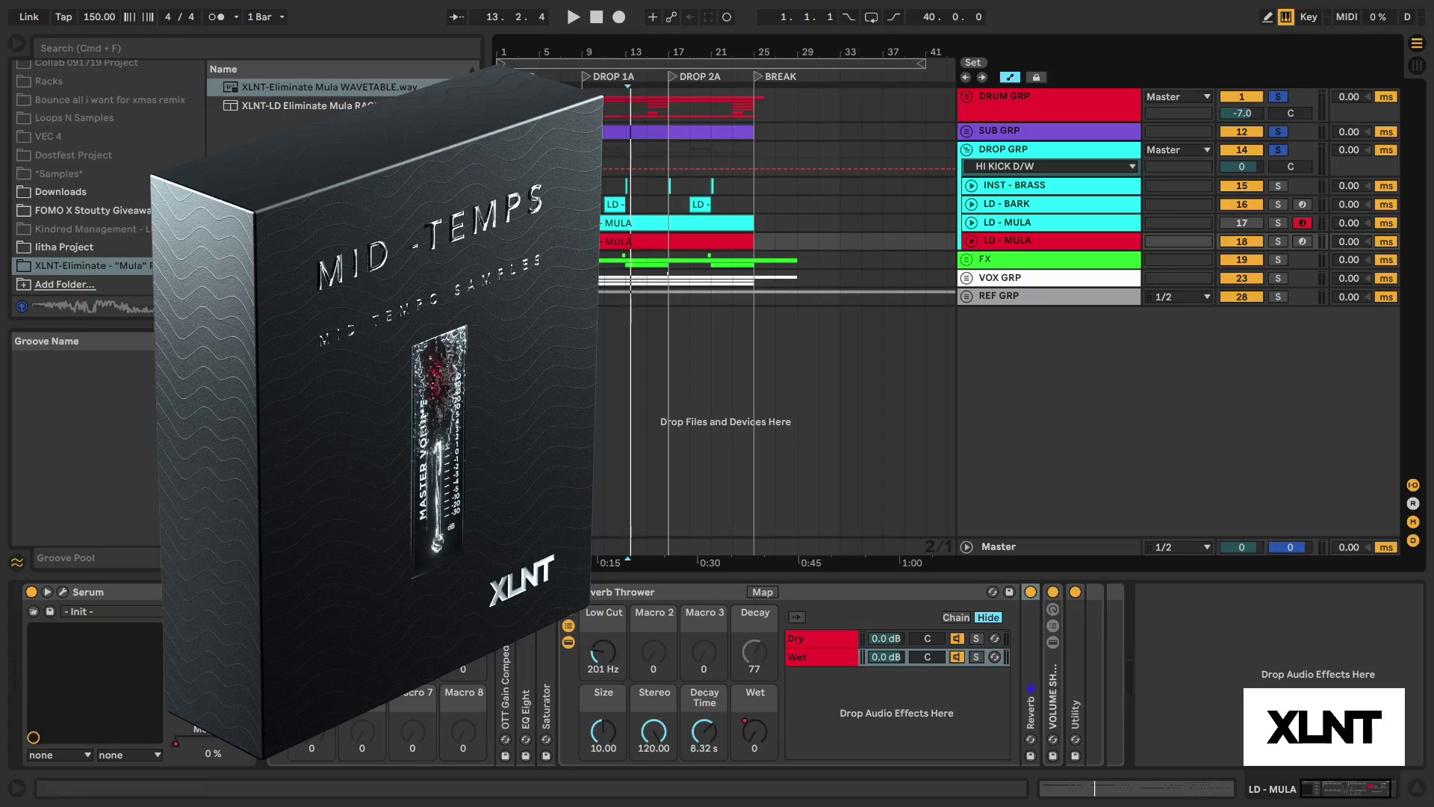
pyautogui.moveTo(586, 57); pyautogui.dragTo(586, 47)
pyautogui.click(595, 64)
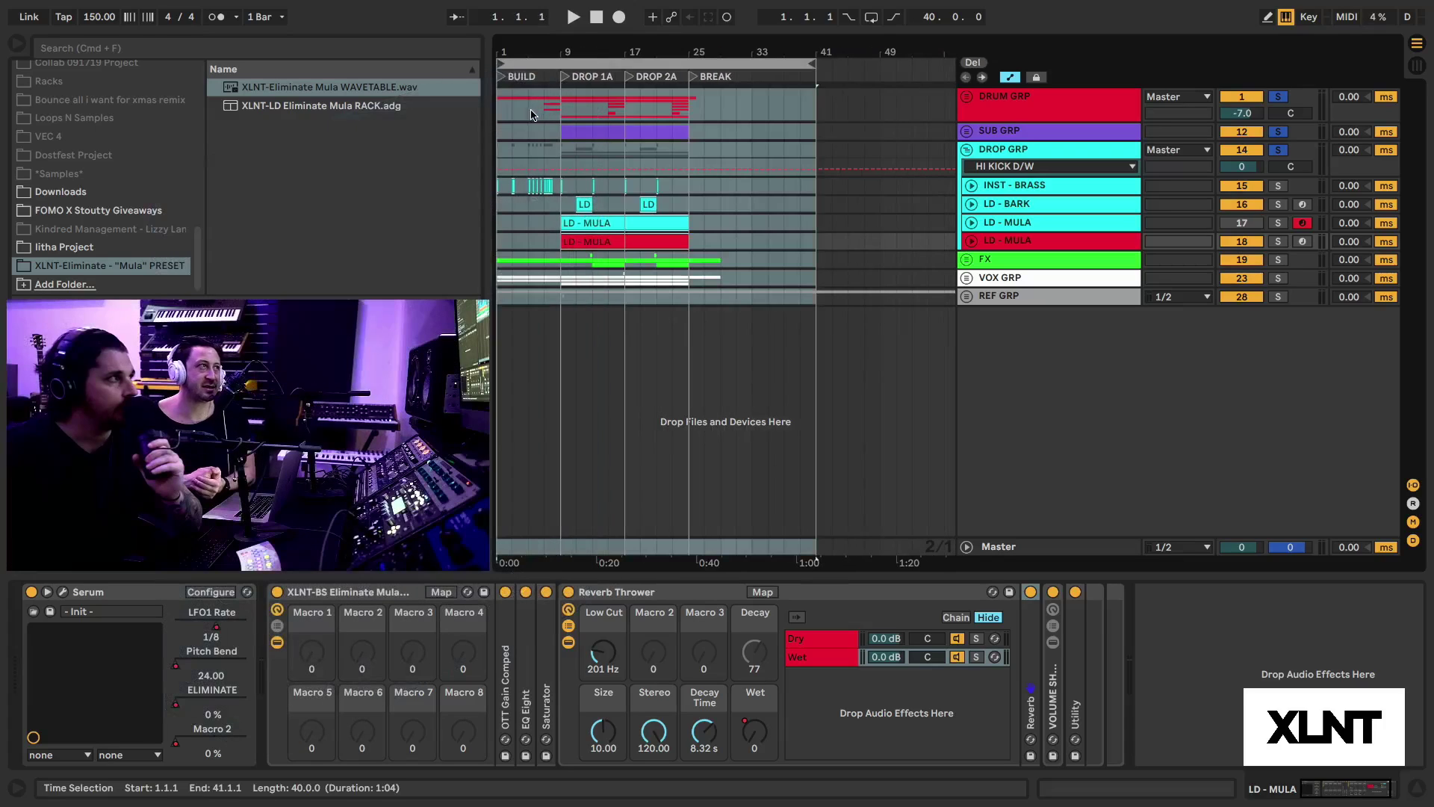
pyautogui.click(530, 114)
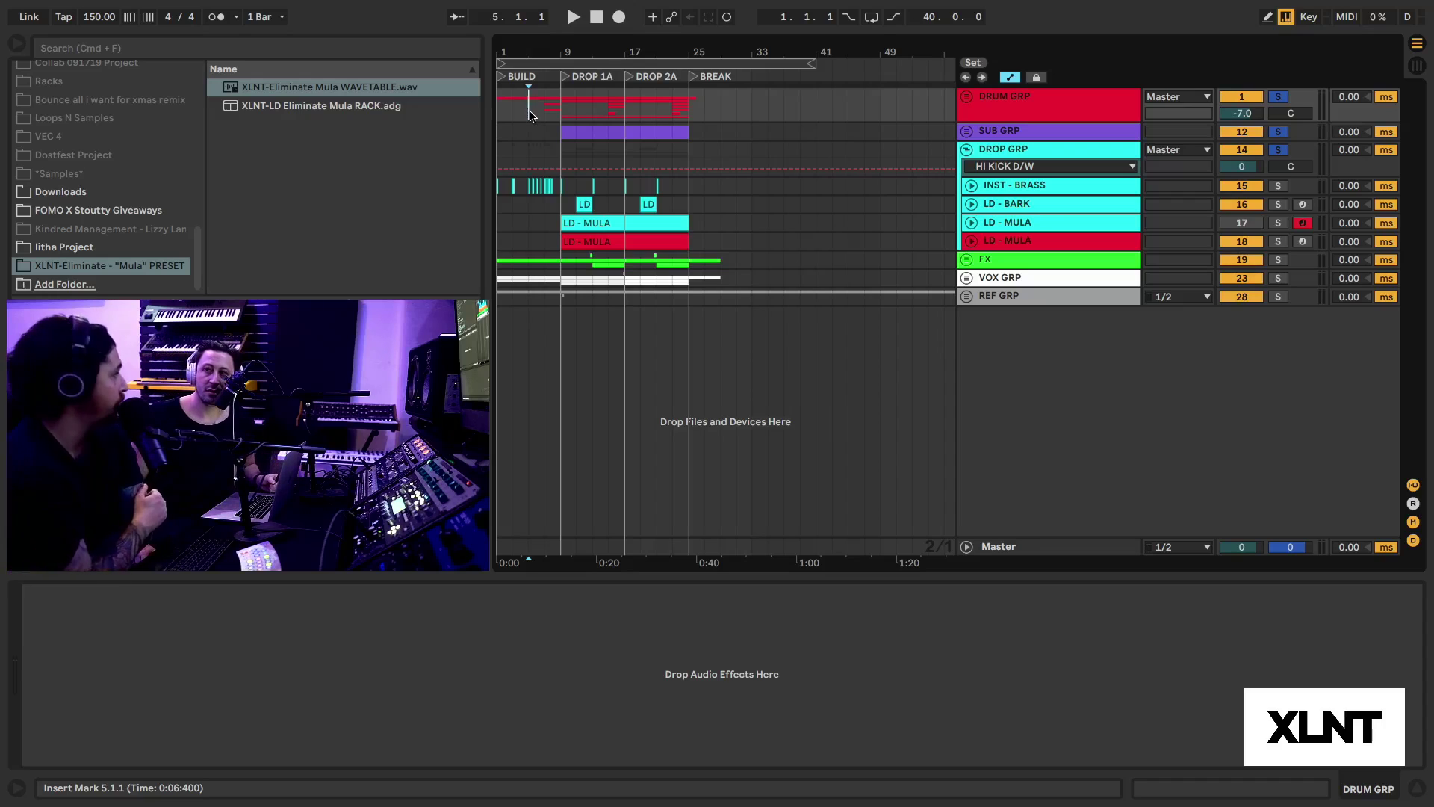
pyautogui.click(570, 59)
pyautogui.moveTo(581, 49); pyautogui.dragTo(567, 55)
pyautogui.click(585, 62)
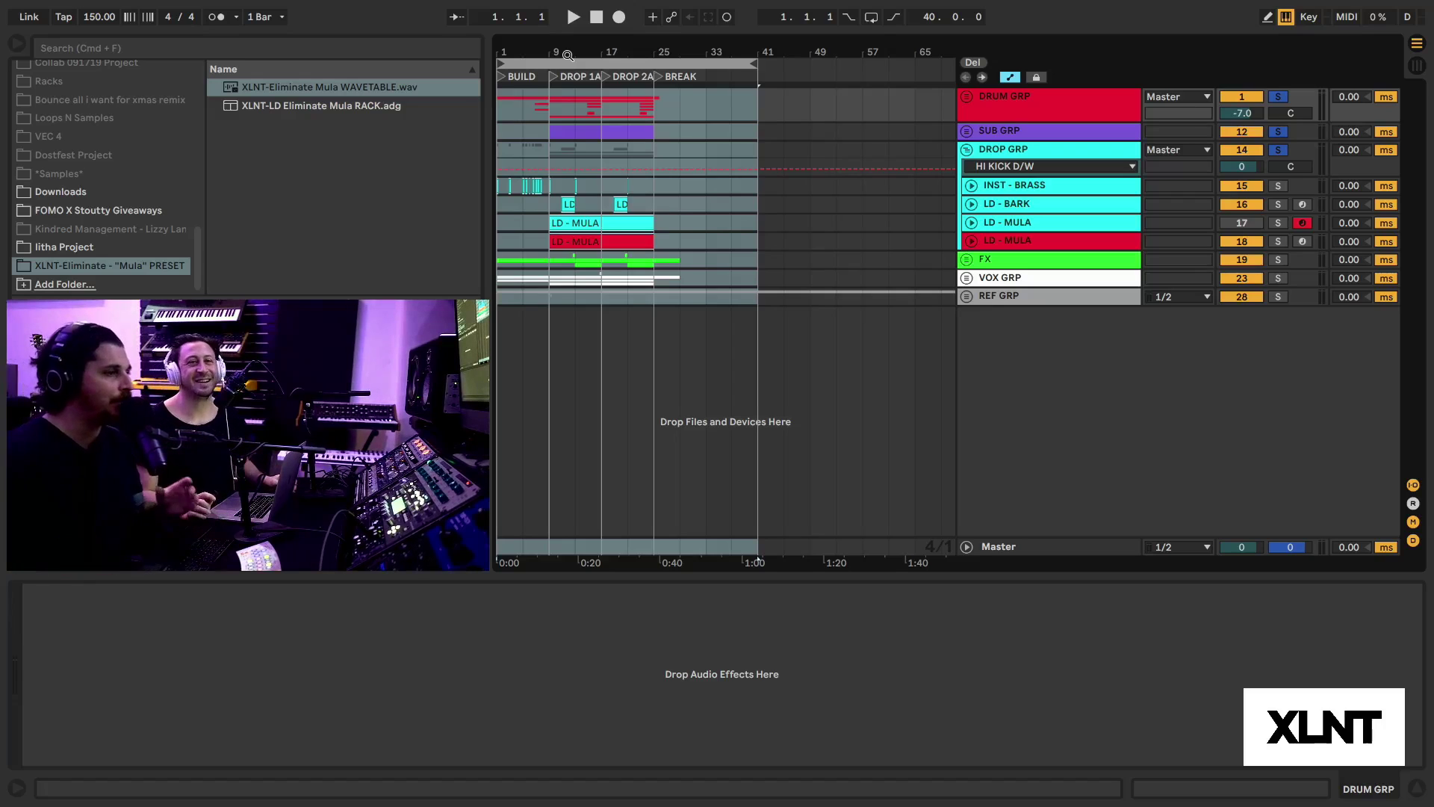
pyautogui.click(564, 115)
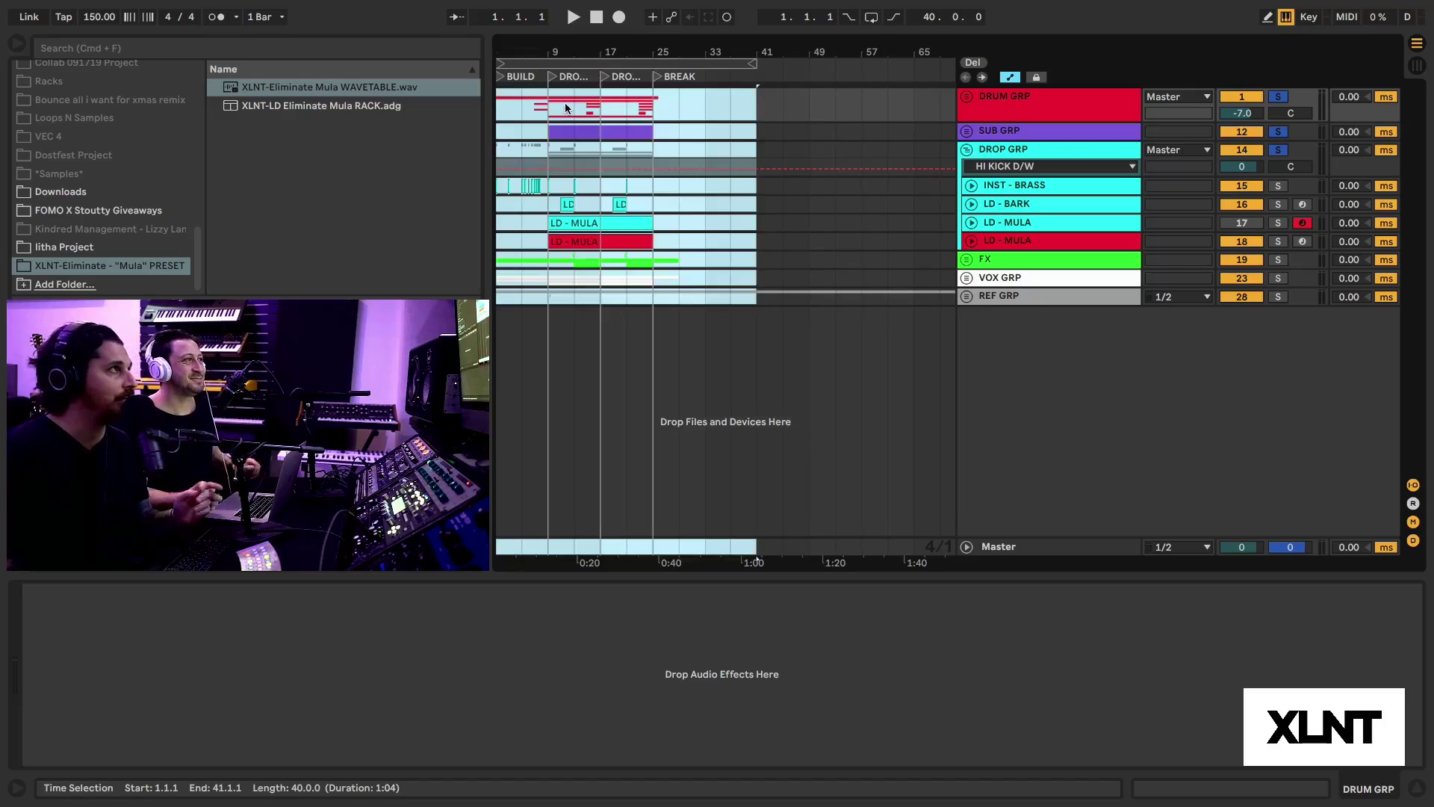
pyautogui.press('-')
# Step: Clear the solo on the drum, sub and drop groups and play the full arrangement from bar 1
pyautogui.click(524, 60)
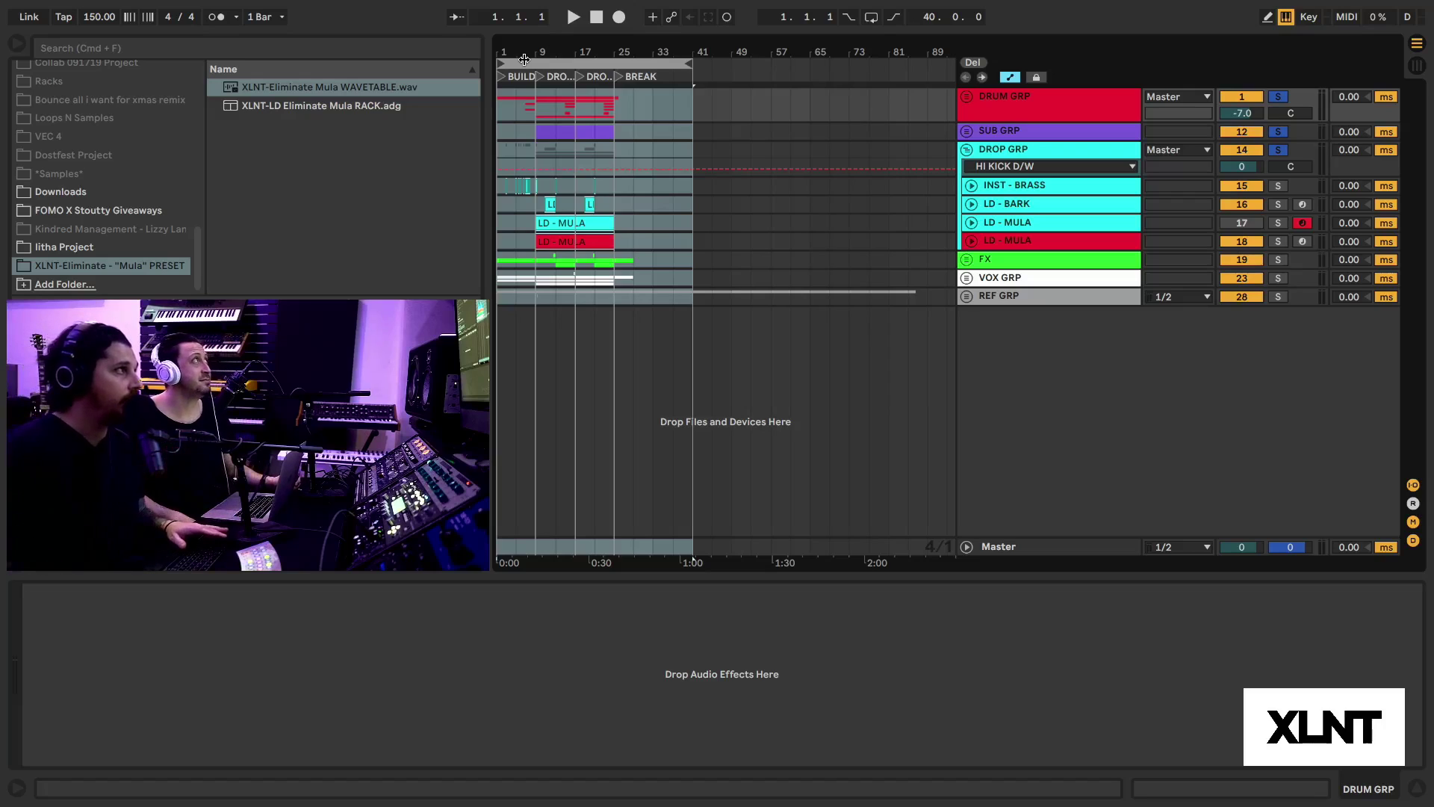
pyautogui.click(1277, 97)
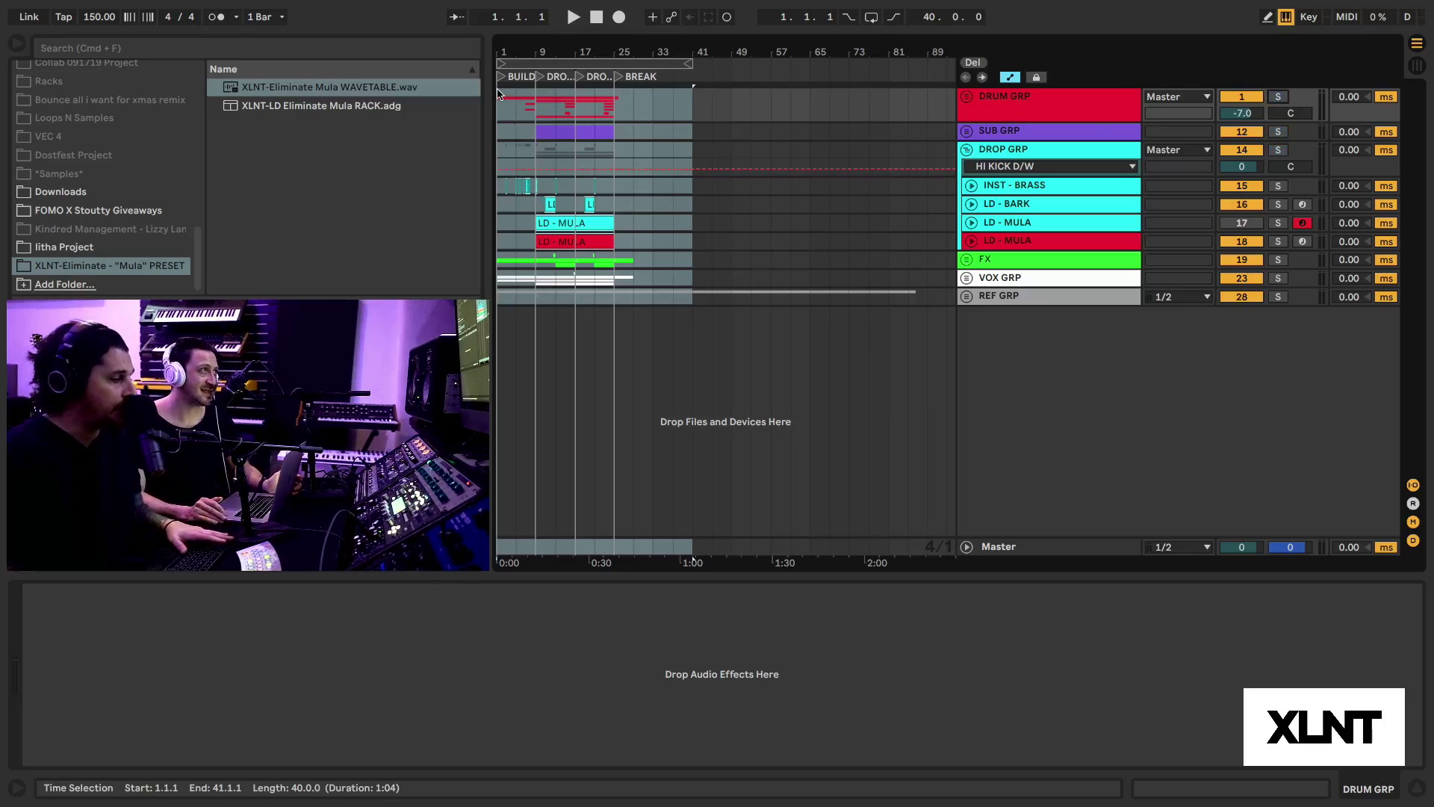
pyautogui.press('space')
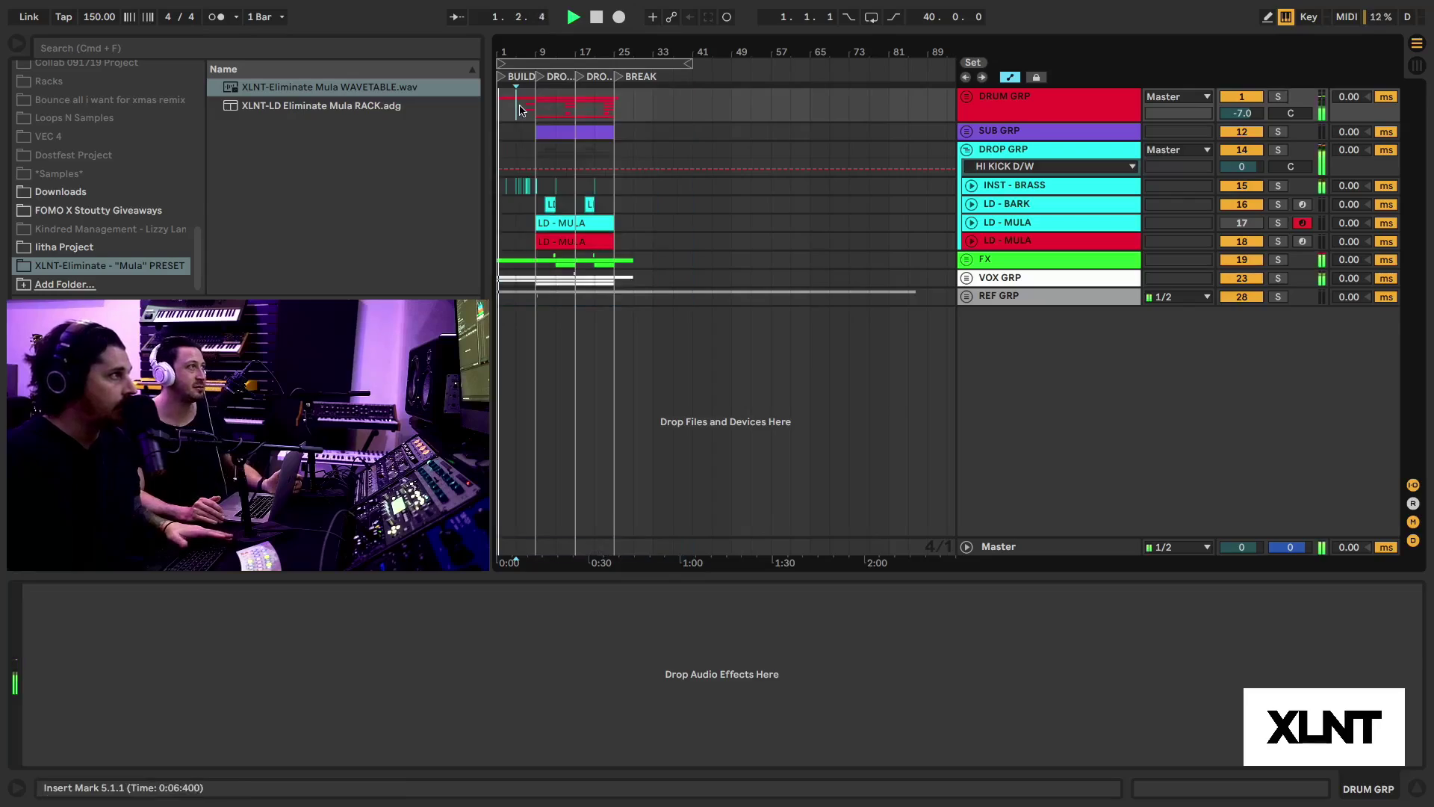